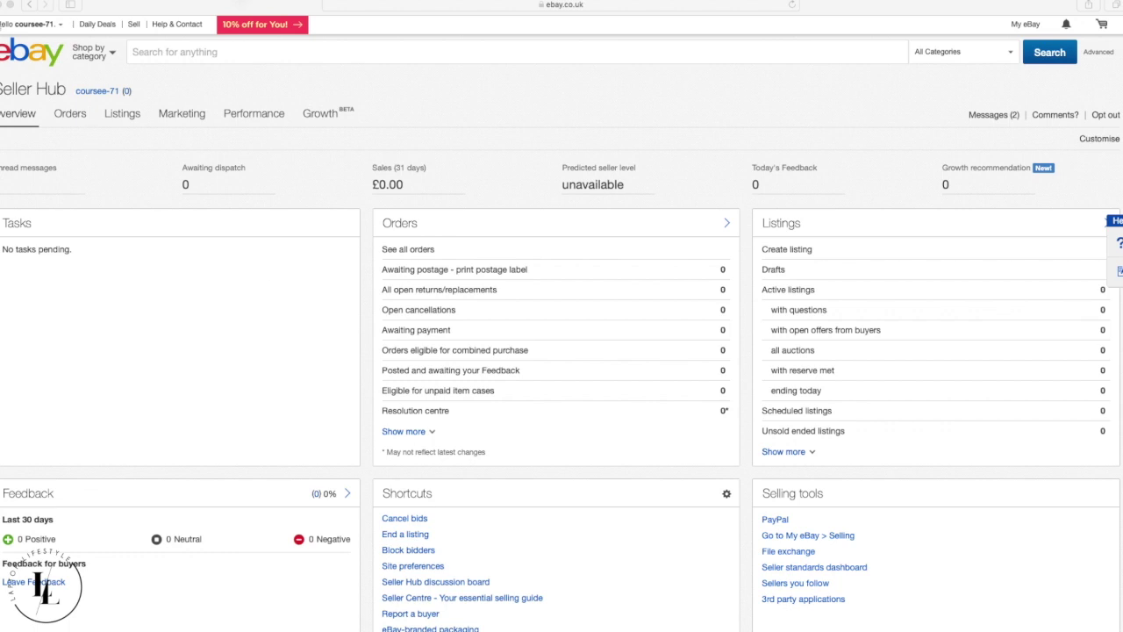
# Step: Bring up the account dropdown from the 'Hello' username link on Seller Hub
pyautogui.moveTo(10, 26)
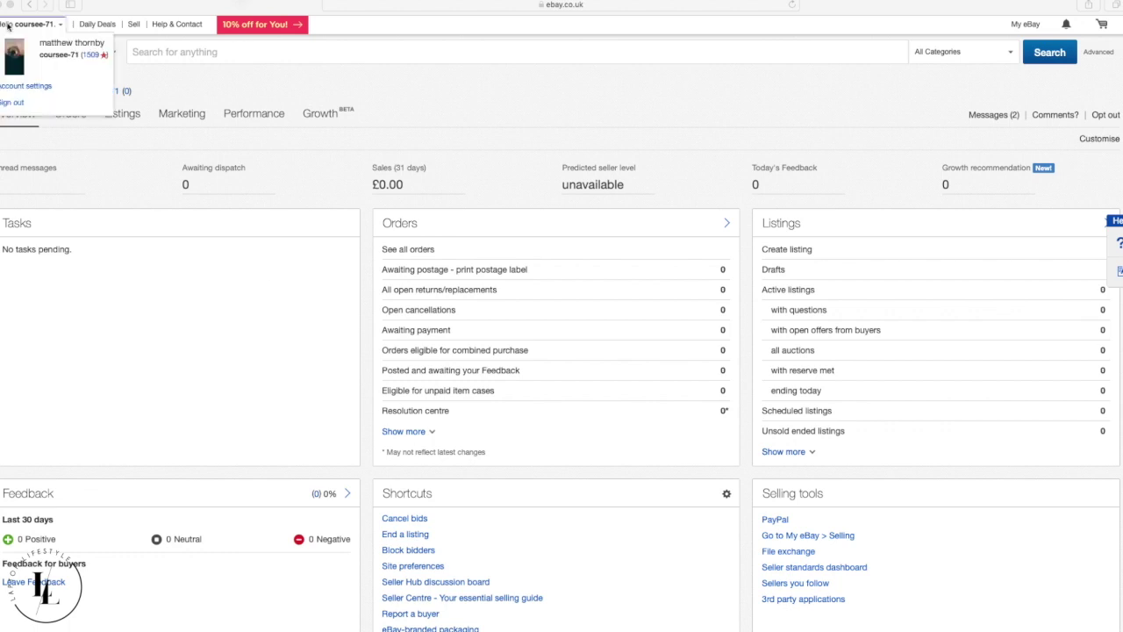
# Step: Go to Account settings from the account dropdown to reach My Account
pyautogui.click(33, 85)
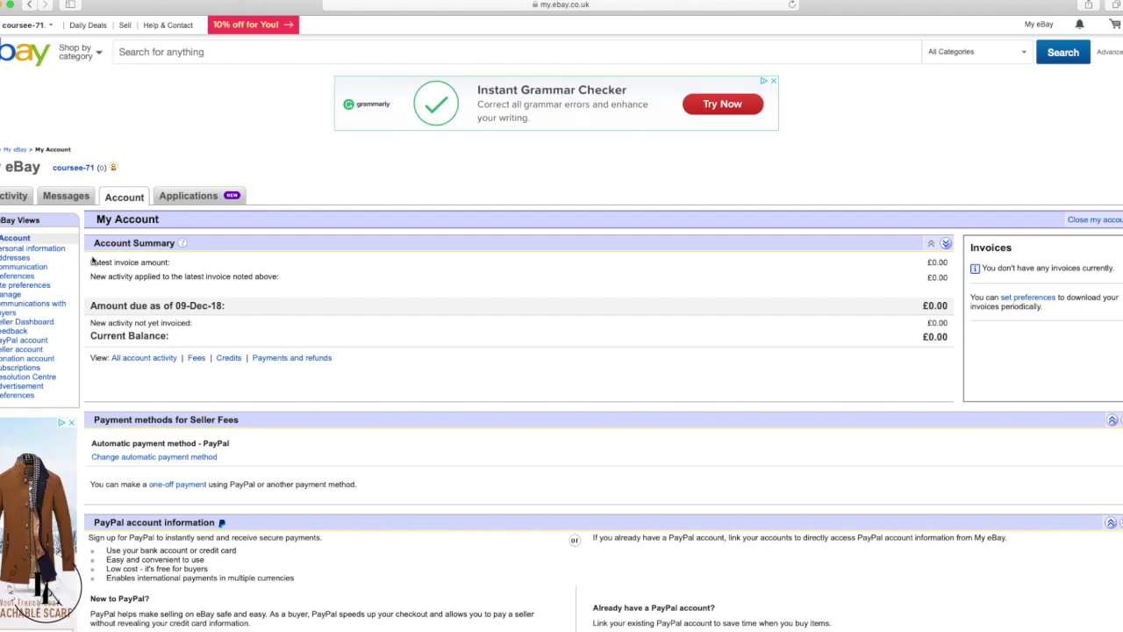
pyautogui.moveTo(14, 28)
# Step: Review Personal information: the Business account type, password and contact rows
pyautogui.click(51, 252)
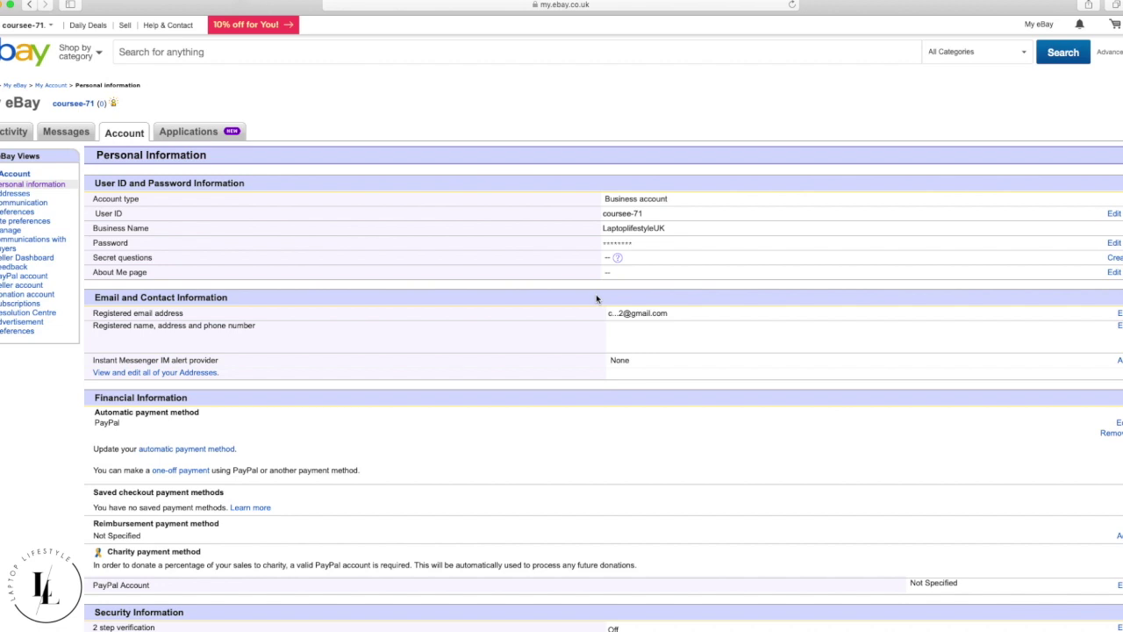
pyautogui.scroll(-2, 516, 269)
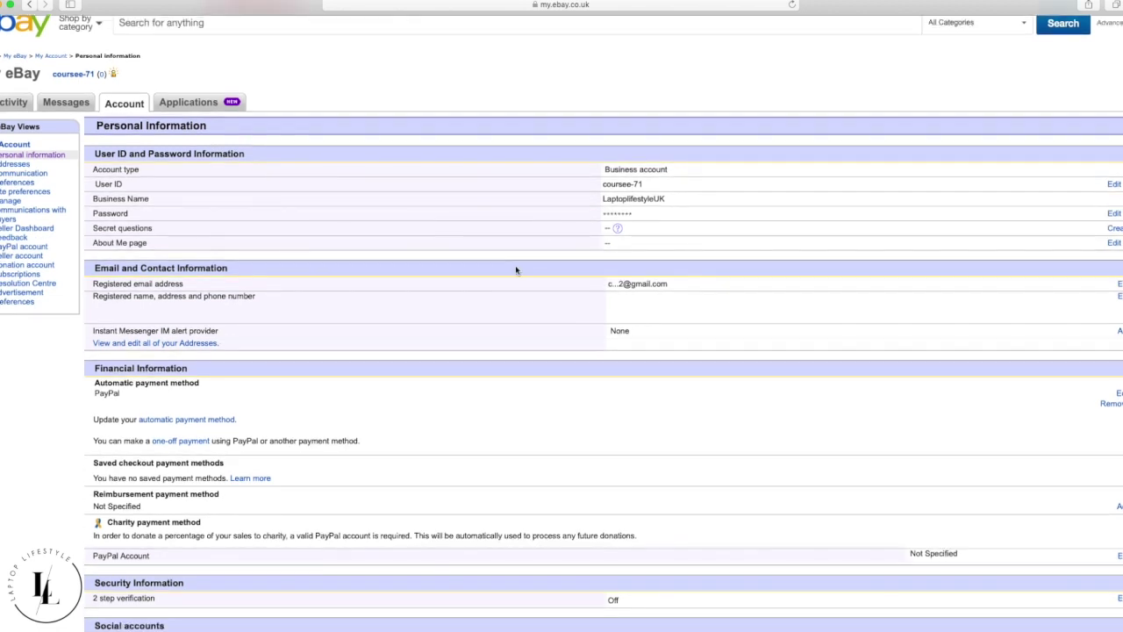
pyautogui.scroll(-1, 516, 270)
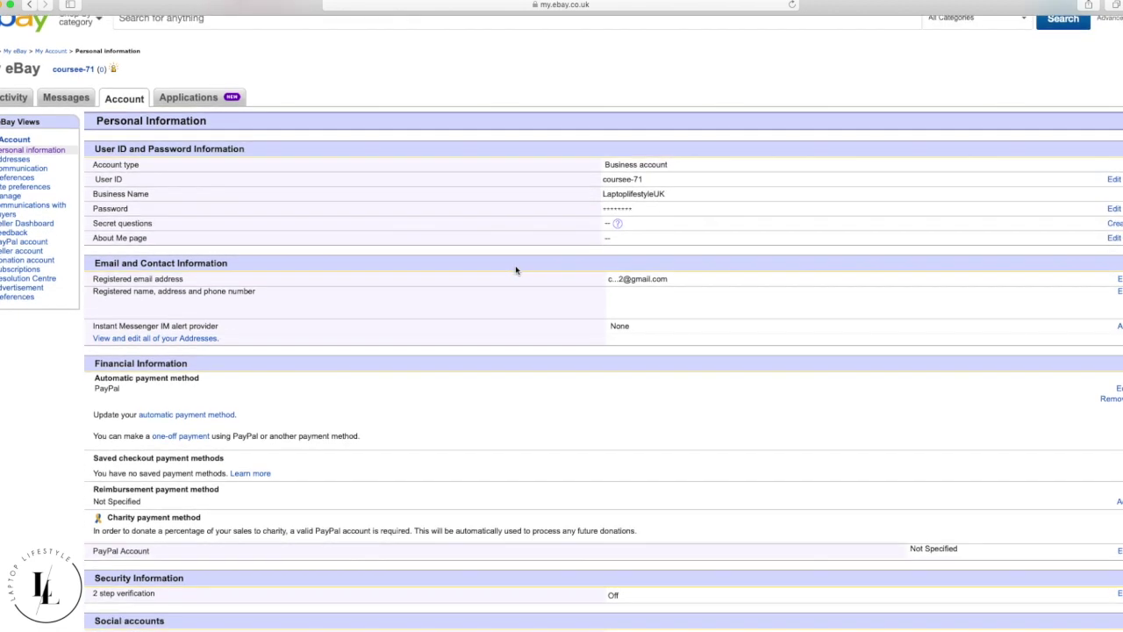
pyautogui.tripleClick(679, 169)
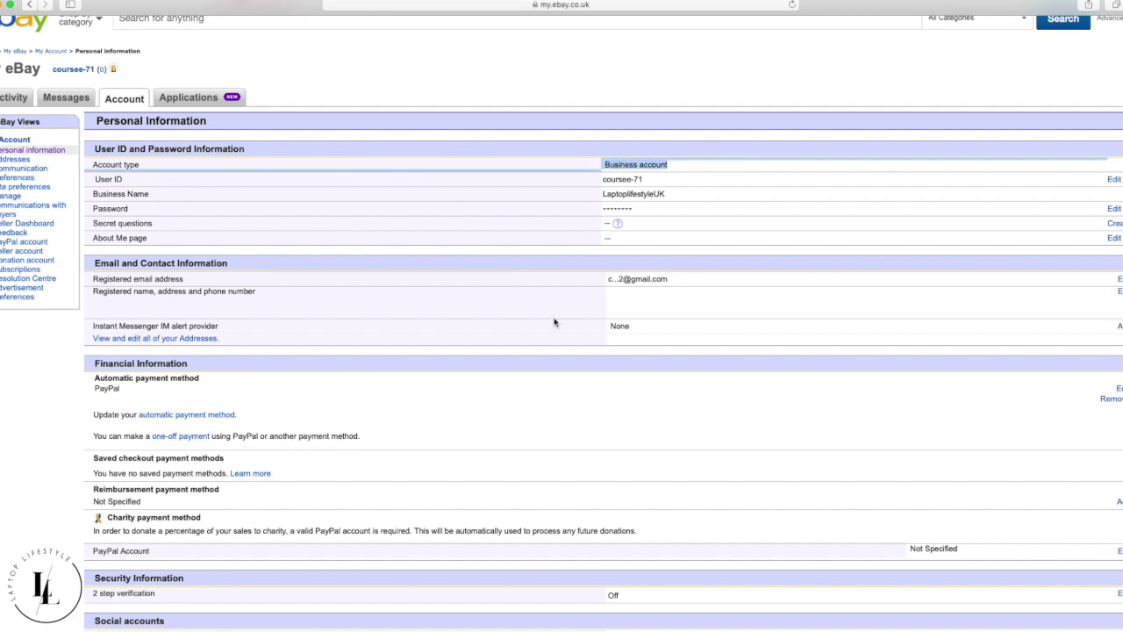
pyautogui.click(697, 299)
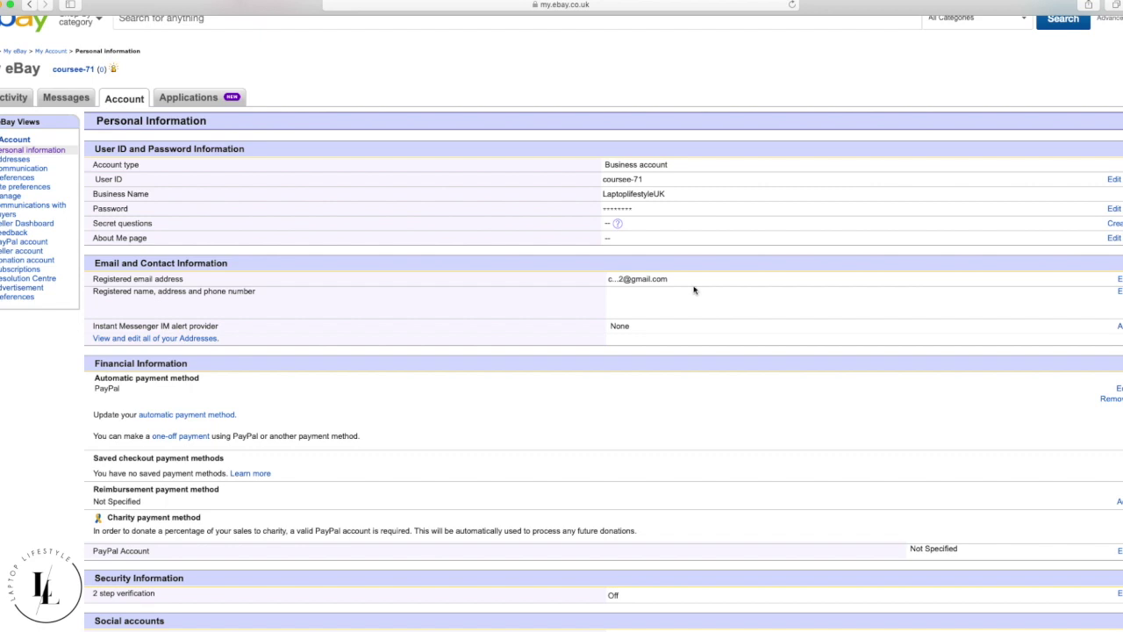
pyautogui.moveTo(672, 169); pyautogui.dragTo(605, 161)
pyautogui.click(625, 394)
# Step: Go to Addresses and view all return addresses, triggering the re-authentication sign-in
pyautogui.click(22, 160)
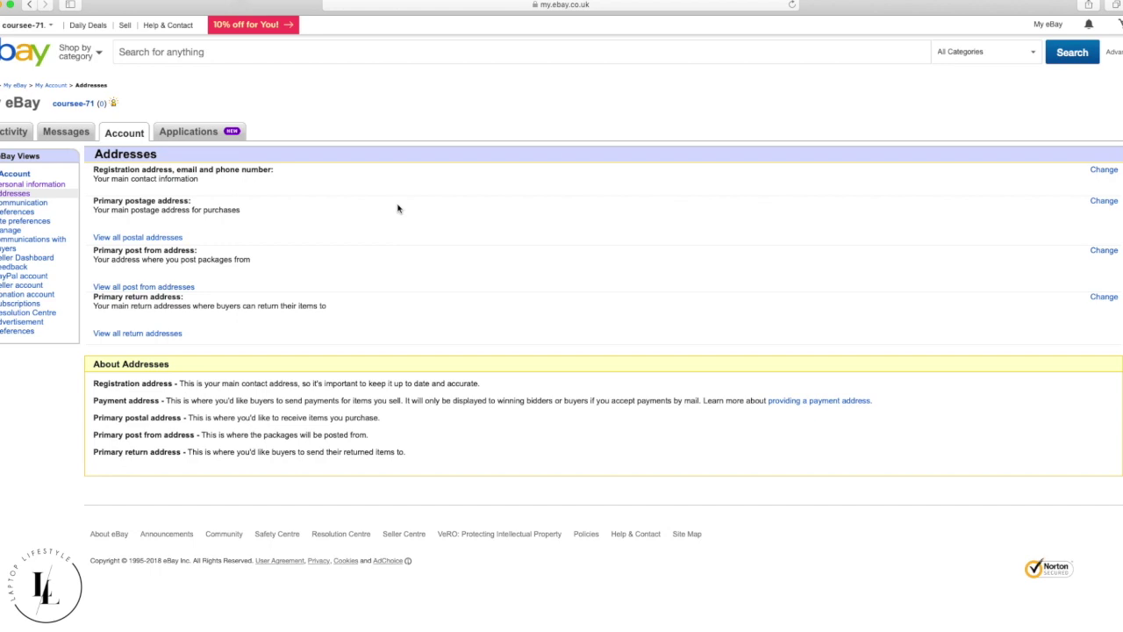
pyautogui.click(153, 337)
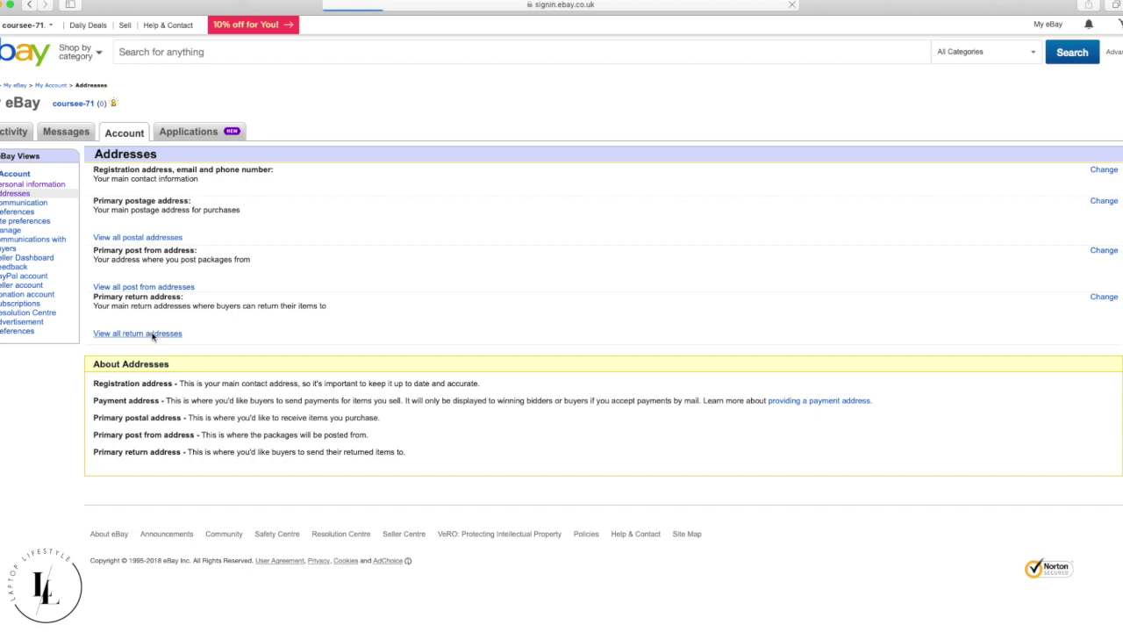
pyautogui.click(386, 195)
# Step: Sign back in with the account password and let Safari save it
pyautogui.write('••••••••••')
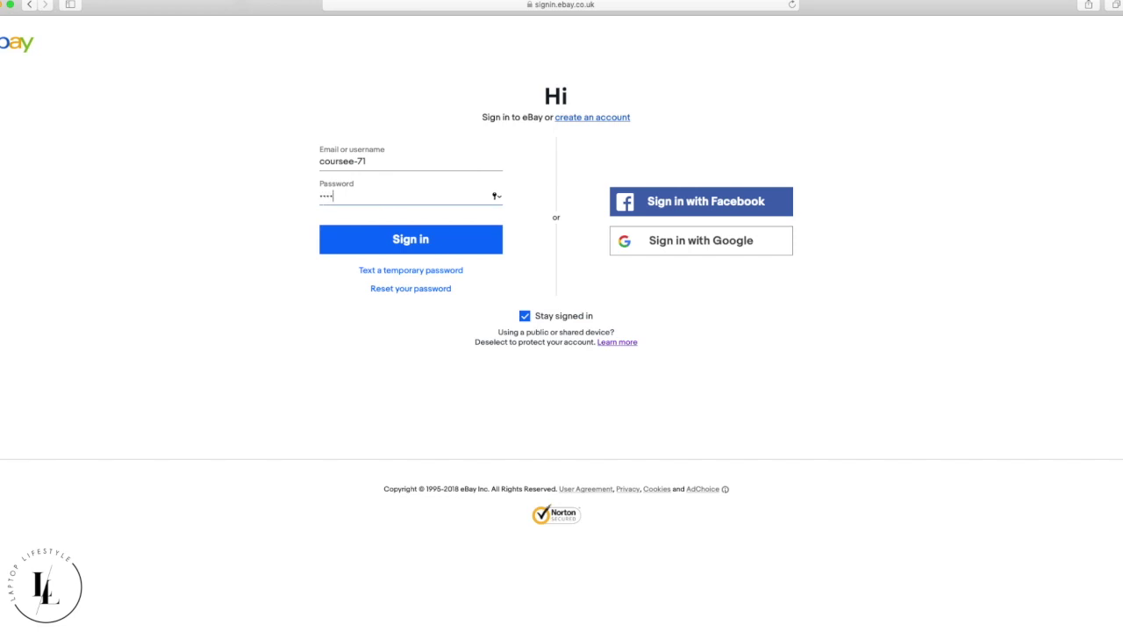
pyautogui.write('•••••••')
pyautogui.press('Return')
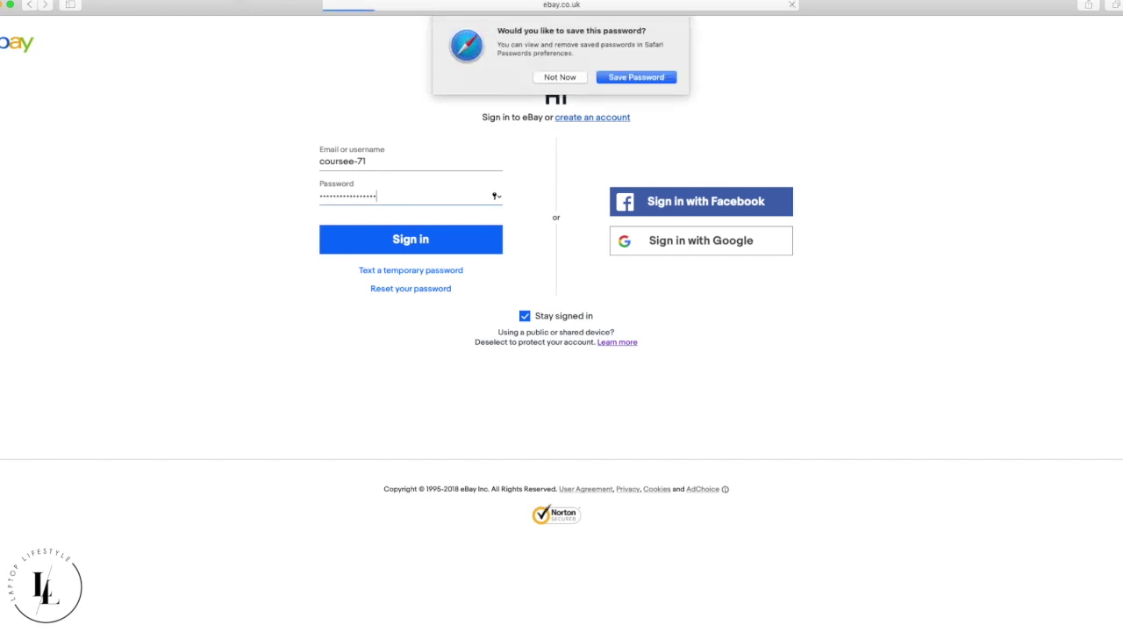
pyautogui.click(630, 78)
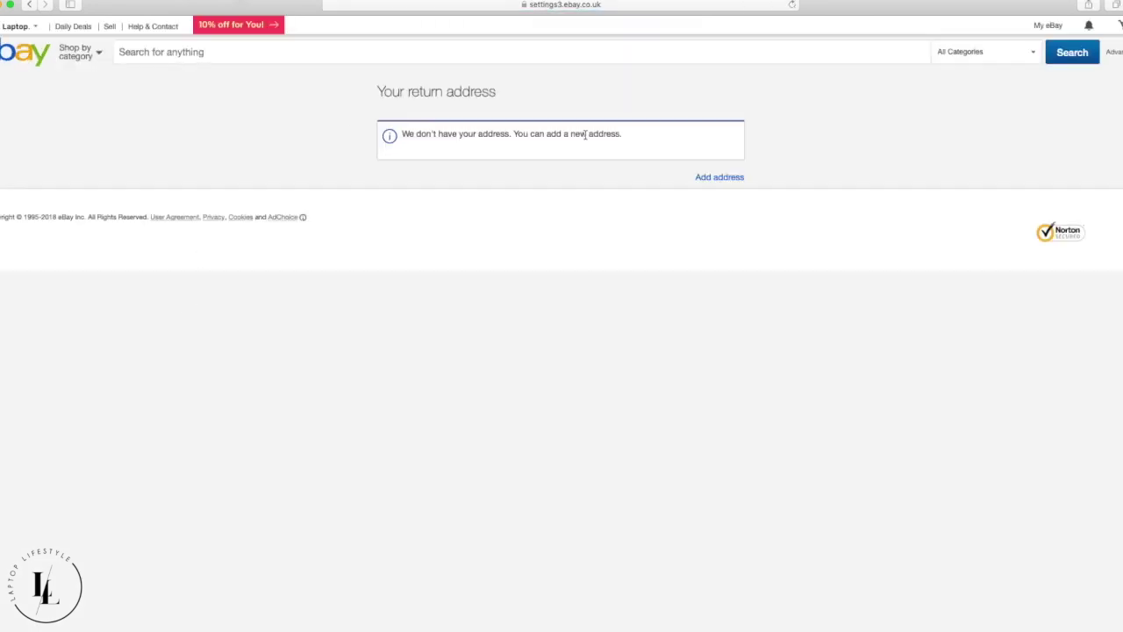
# Step: Start a new return address with Add address, ready to fill in the Name field
pyautogui.click(702, 181)
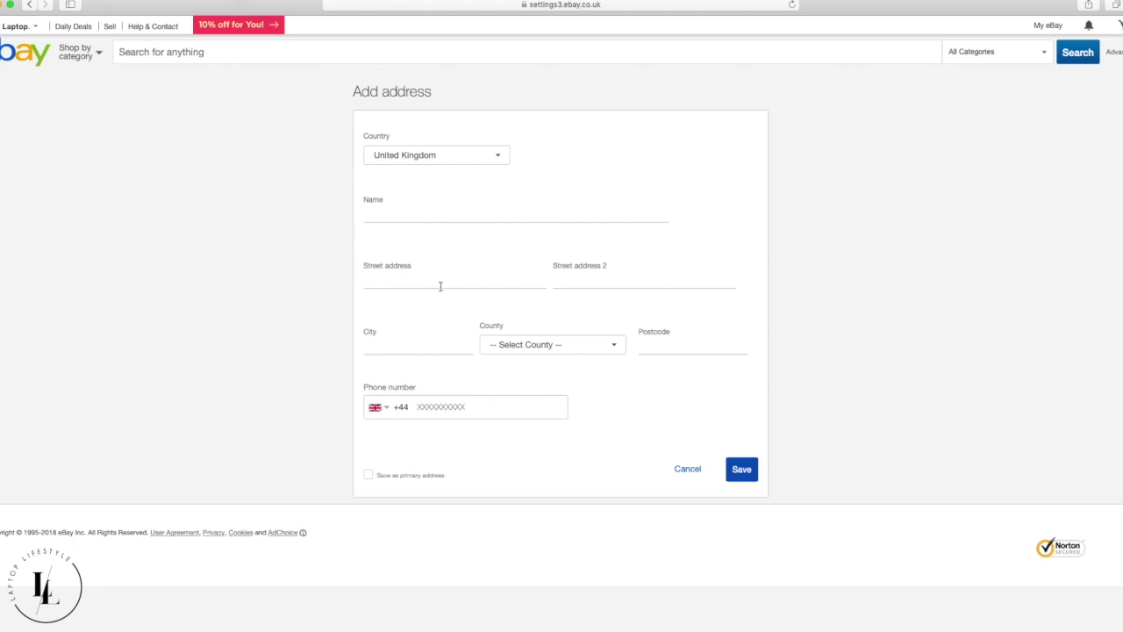
pyautogui.click(446, 221)
# Step: Enter 'Please use return label provided' as the name, start the postcode, and choose Derbyshire as county
pyautogui.write('Please use')
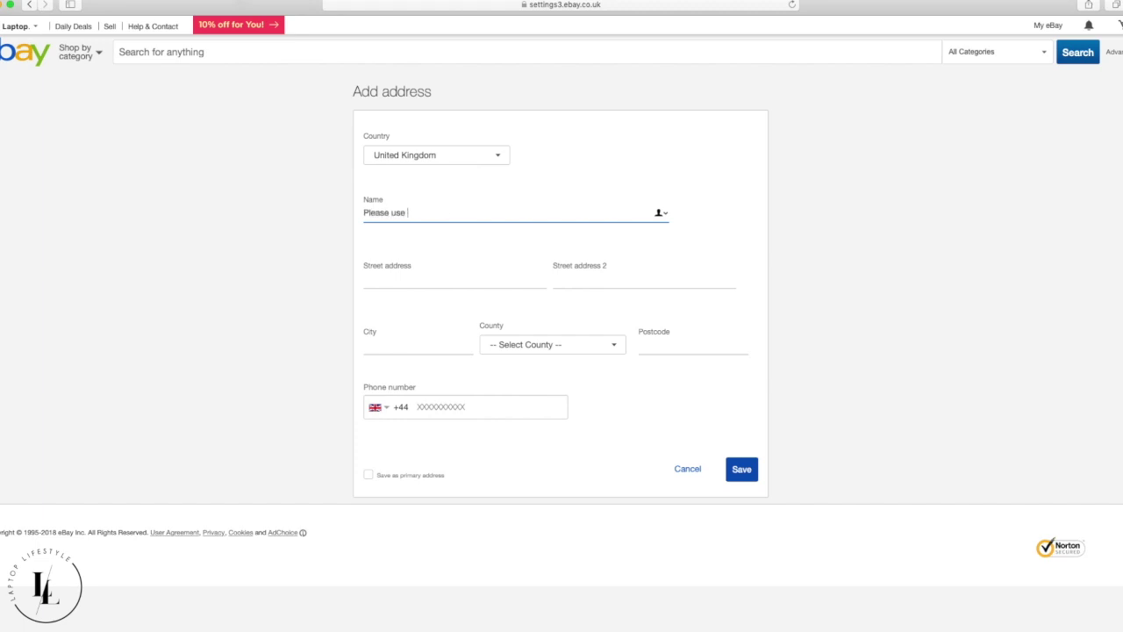
pyautogui.write(' return label provided!')
pyautogui.click(450, 278)
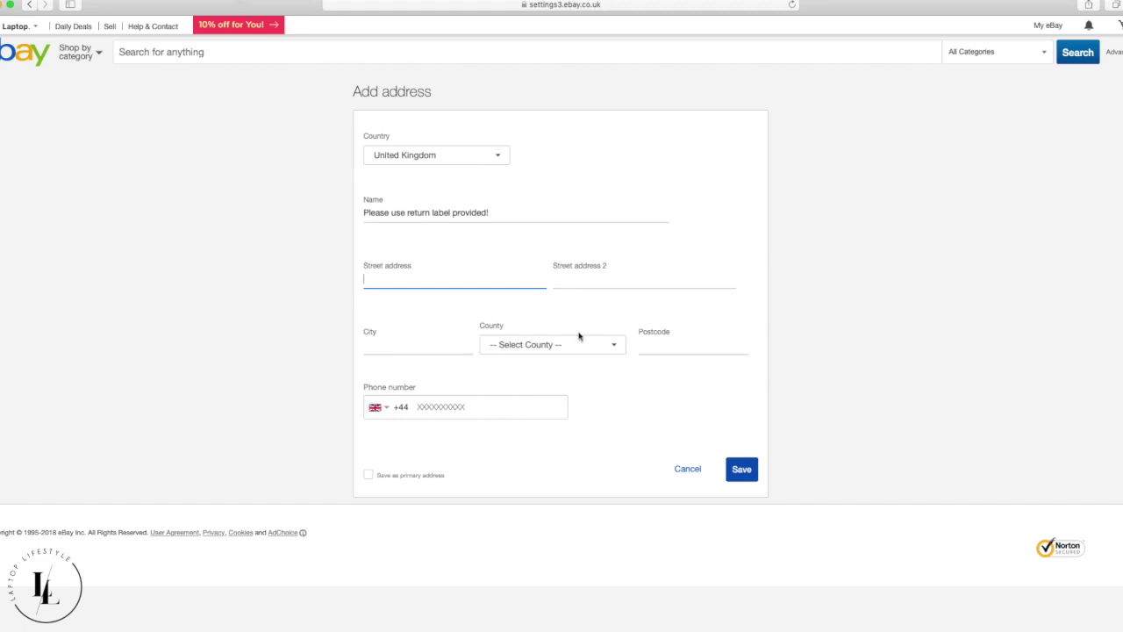
pyautogui.click(688, 345)
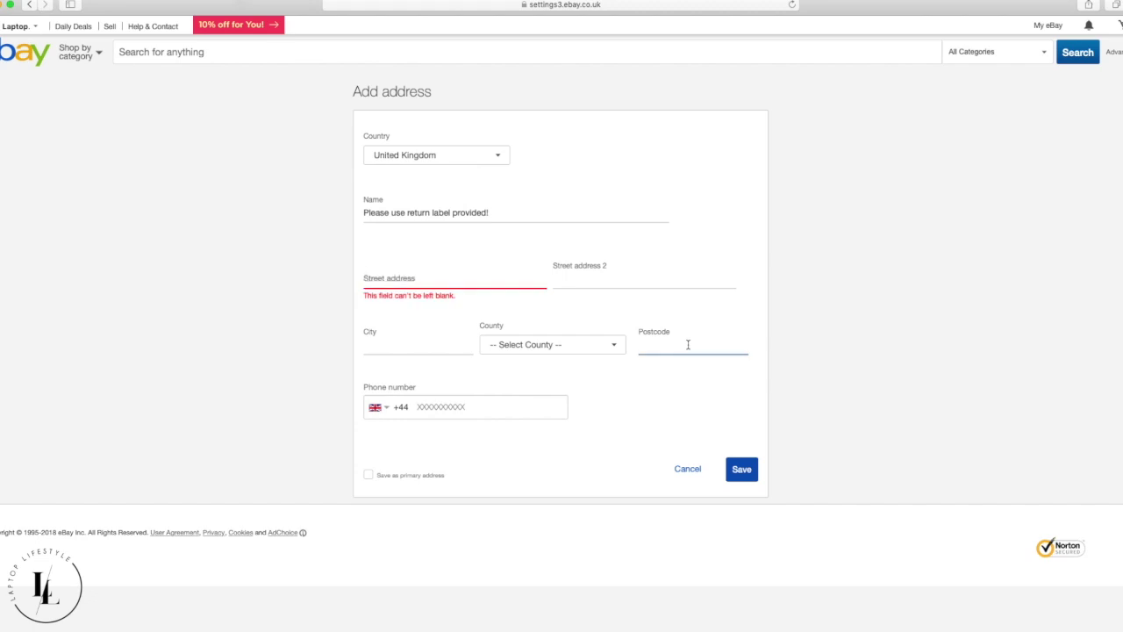
pyautogui.click(597, 351)
pyautogui.press('d')
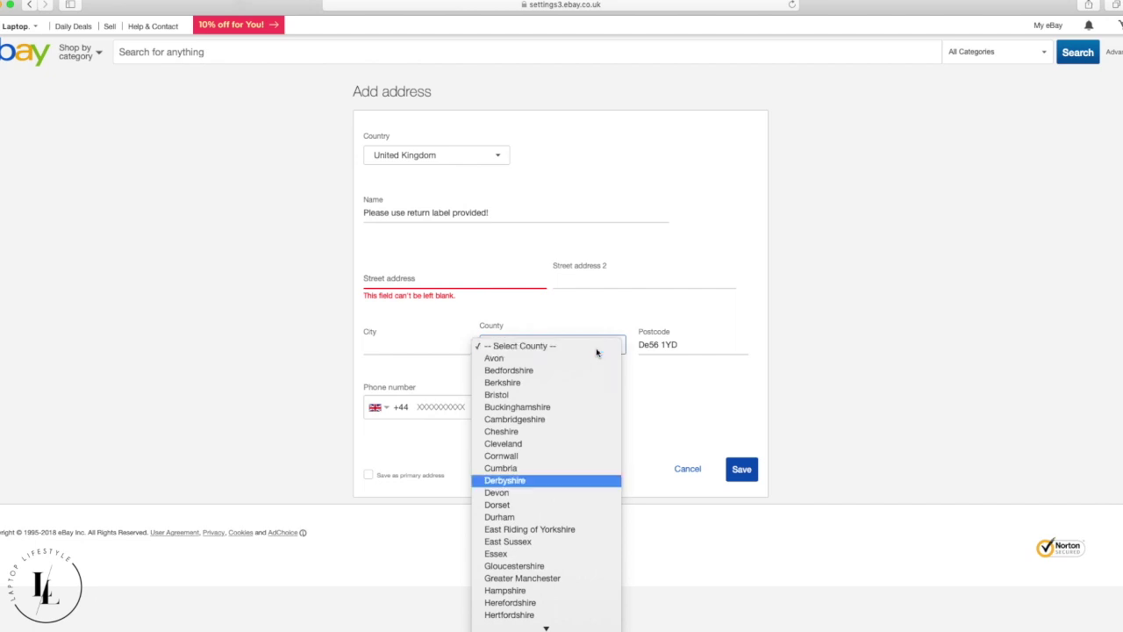
pyautogui.click(546, 481)
# Step: Fill in both street address lines and the phone number, then submit the address
pyautogui.click(409, 344)
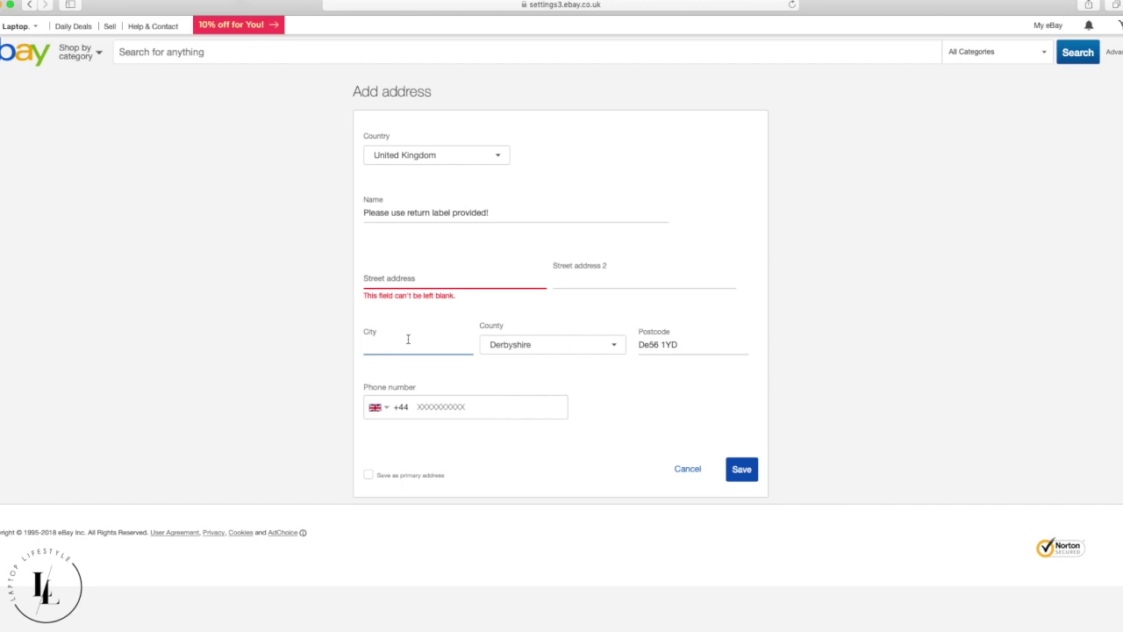
pyautogui.click(446, 284)
pyautogui.press('Tab')
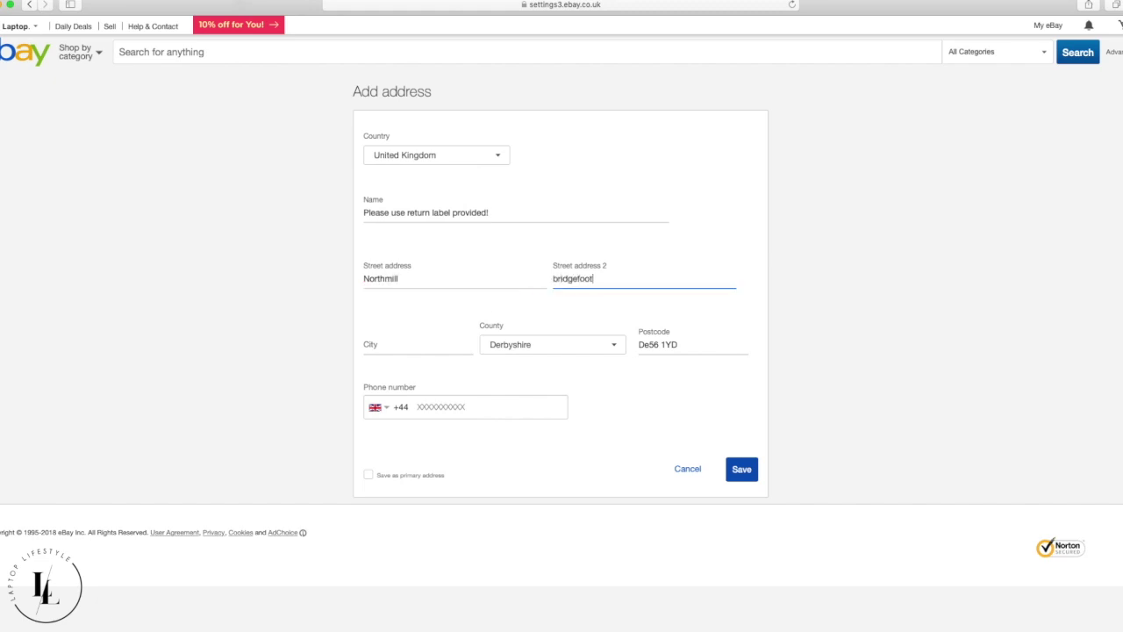
pyautogui.click(539, 416)
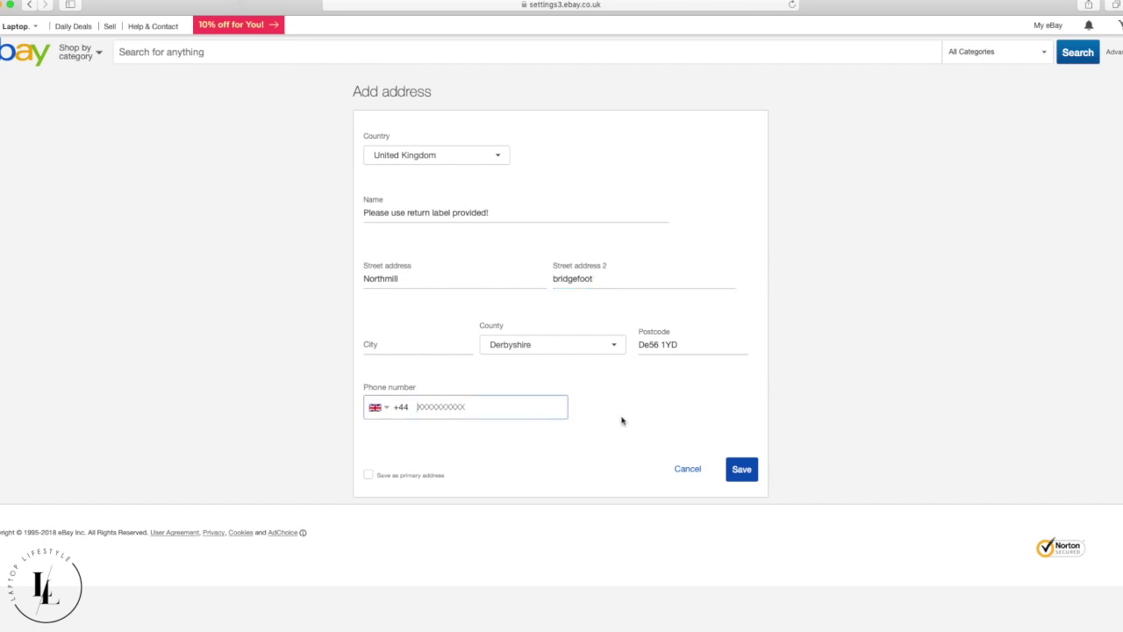
pyautogui.click(739, 470)
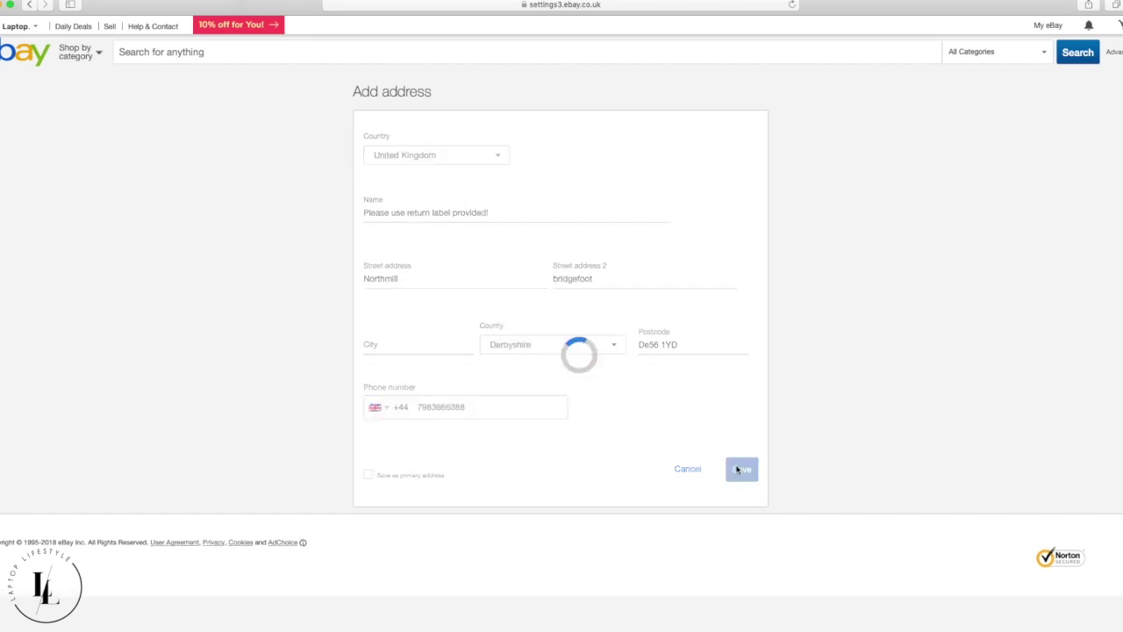
# Step: Supply the missing city, save the return address, and highlight its return-label note
pyautogui.click(410, 374)
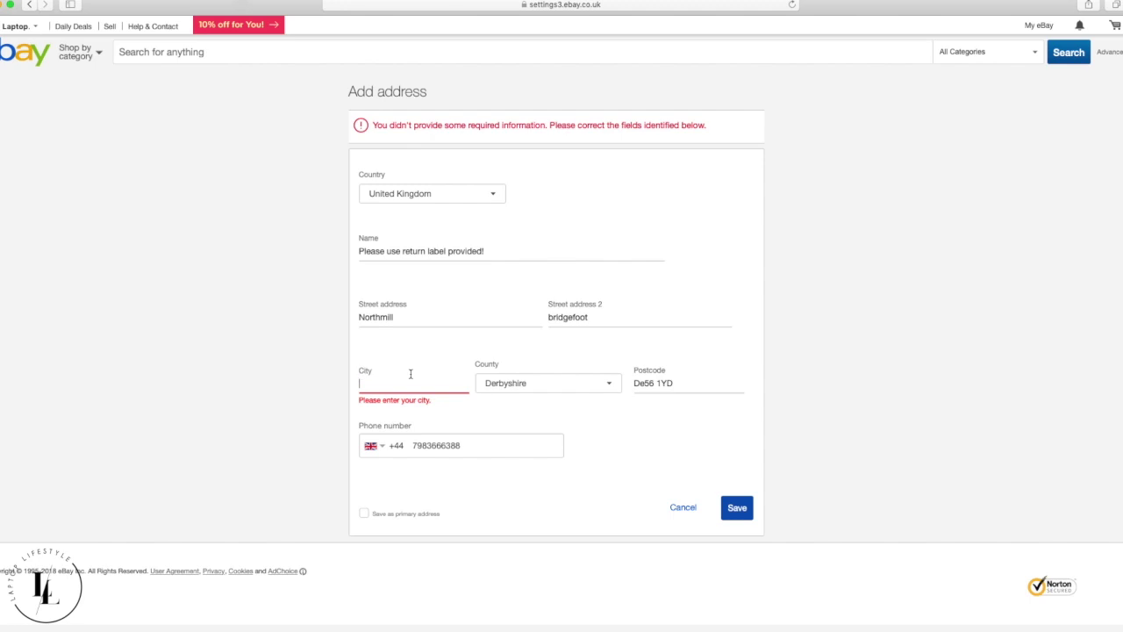
pyautogui.write('derby')
pyautogui.press('BackSpace')
pyautogui.press('BackSpace')
pyautogui.press('BackSpace')
pyautogui.press('BackSpace')
pyautogui.press('BackSpace')
pyautogui.click(737, 507)
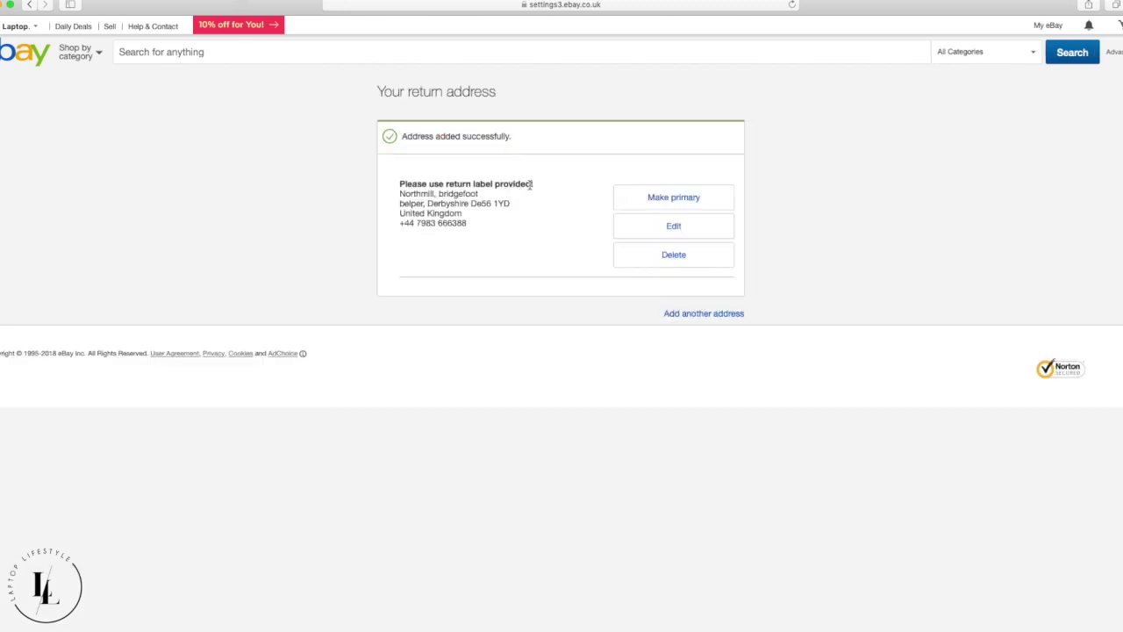
pyautogui.moveTo(537, 187); pyautogui.dragTo(394, 181)
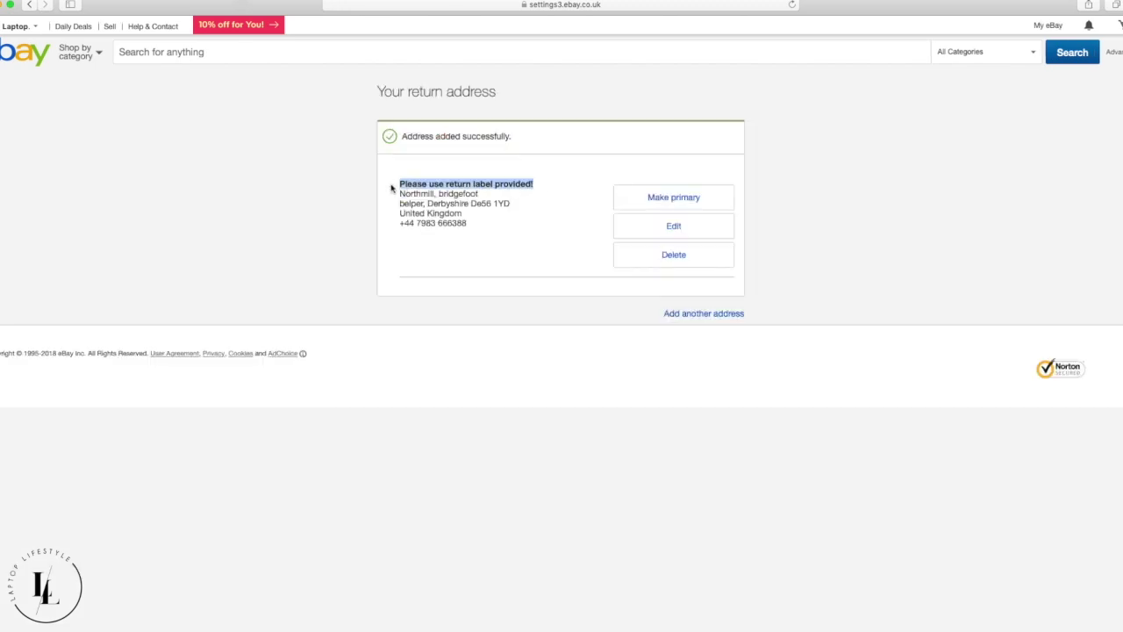
pyautogui.click(467, 244)
# Step: Reach Communication preferences through Account settings in My eBay
pyautogui.moveTo(13, 29)
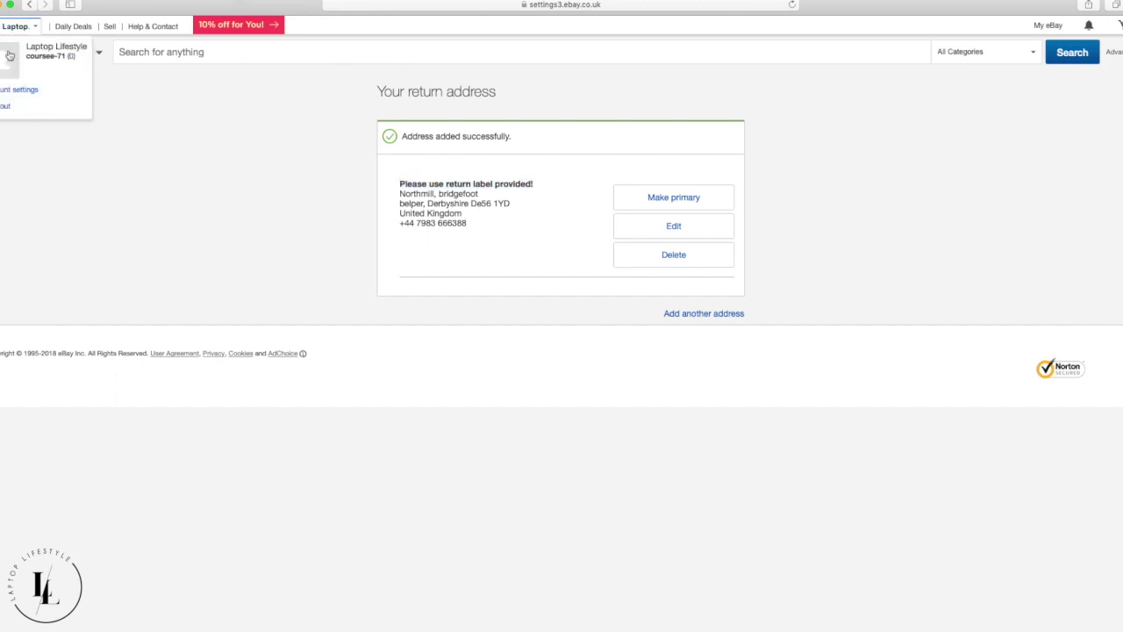
pyautogui.click(11, 90)
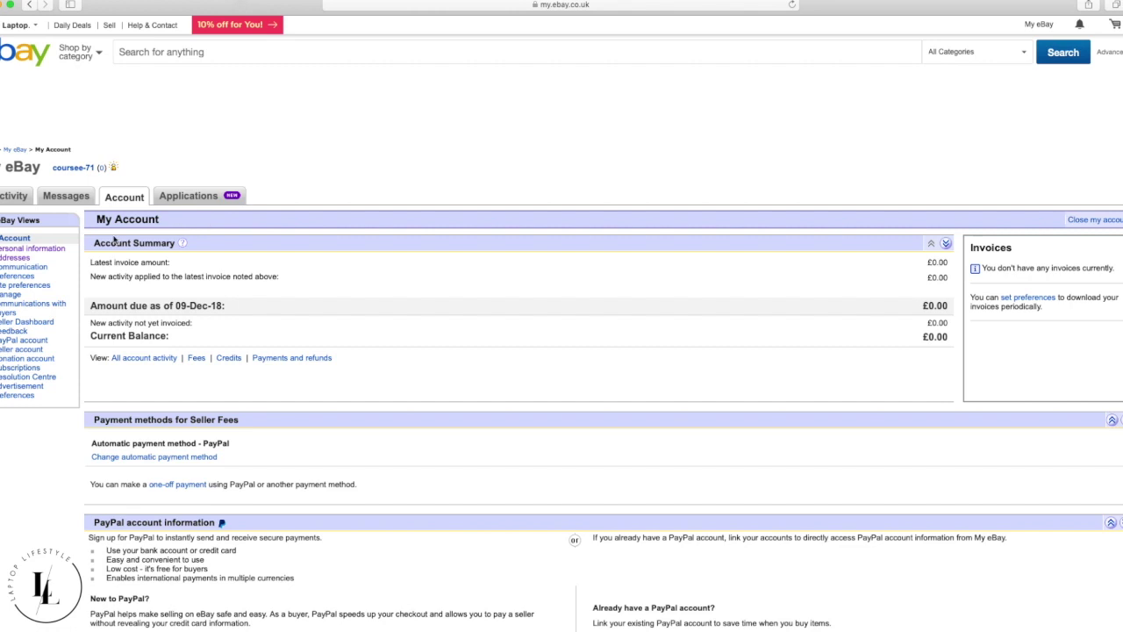
pyautogui.click(21, 273)
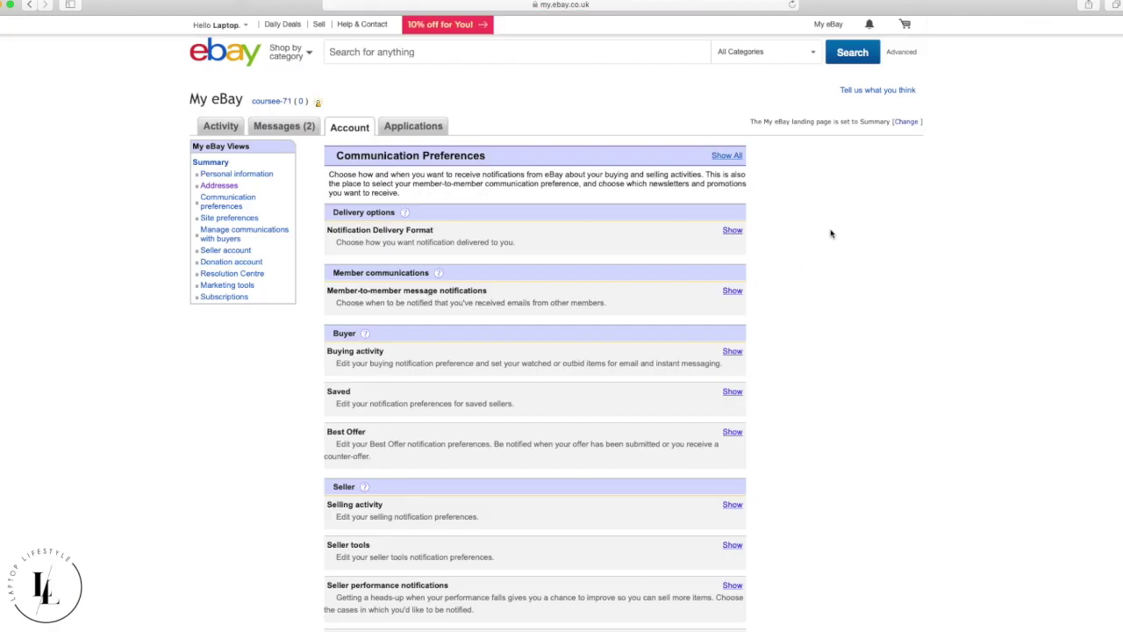
# Step: Show all notification sections and scroll down to the Best Offer and Seller email options
pyautogui.click(739, 155)
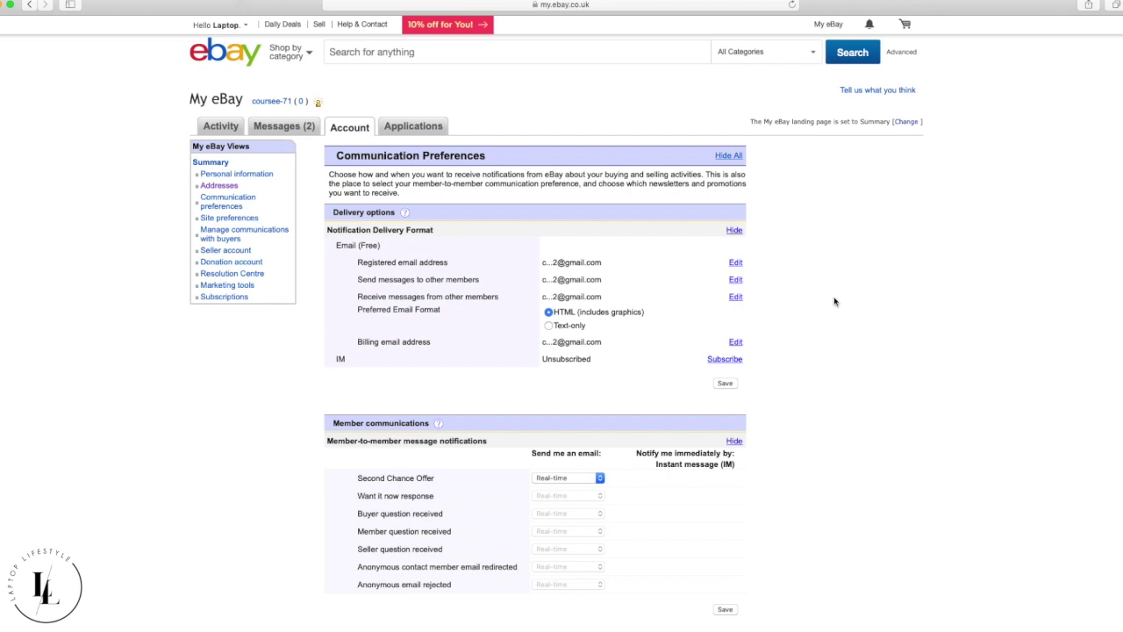
pyautogui.scroll(-1, 835, 302)
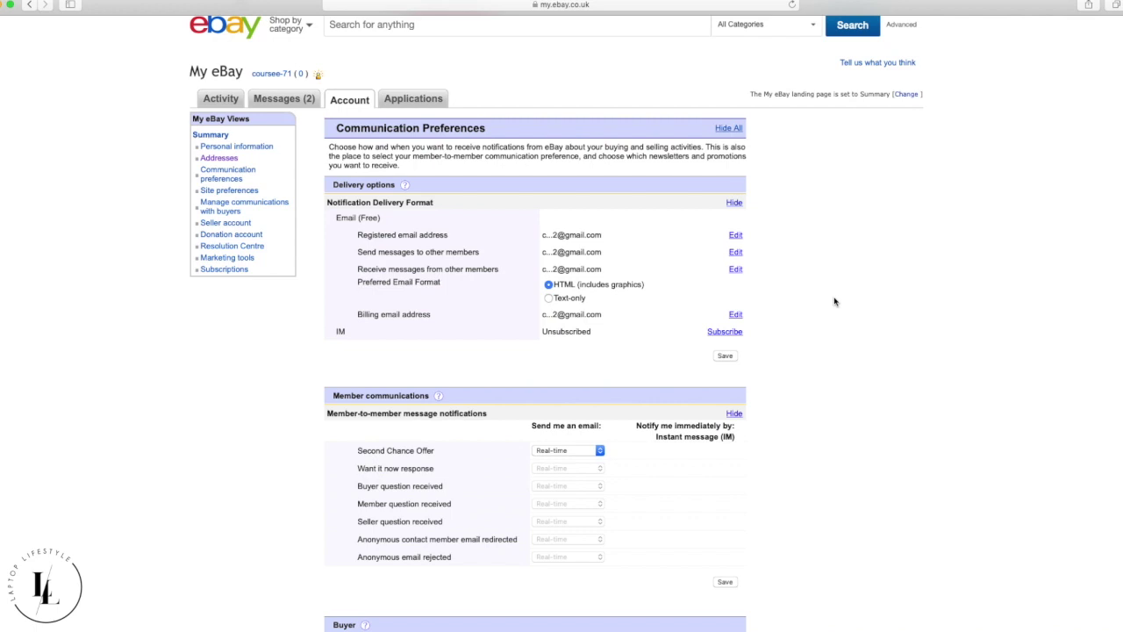
pyautogui.scroll(-3, 835, 302)
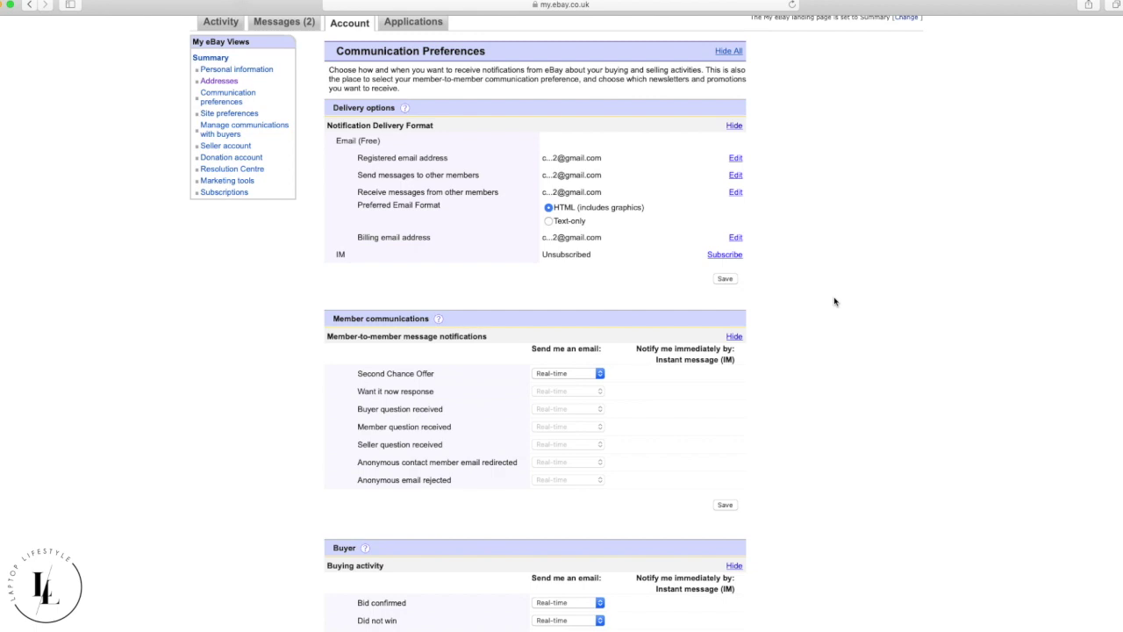
pyautogui.scroll(-9, 838, 316)
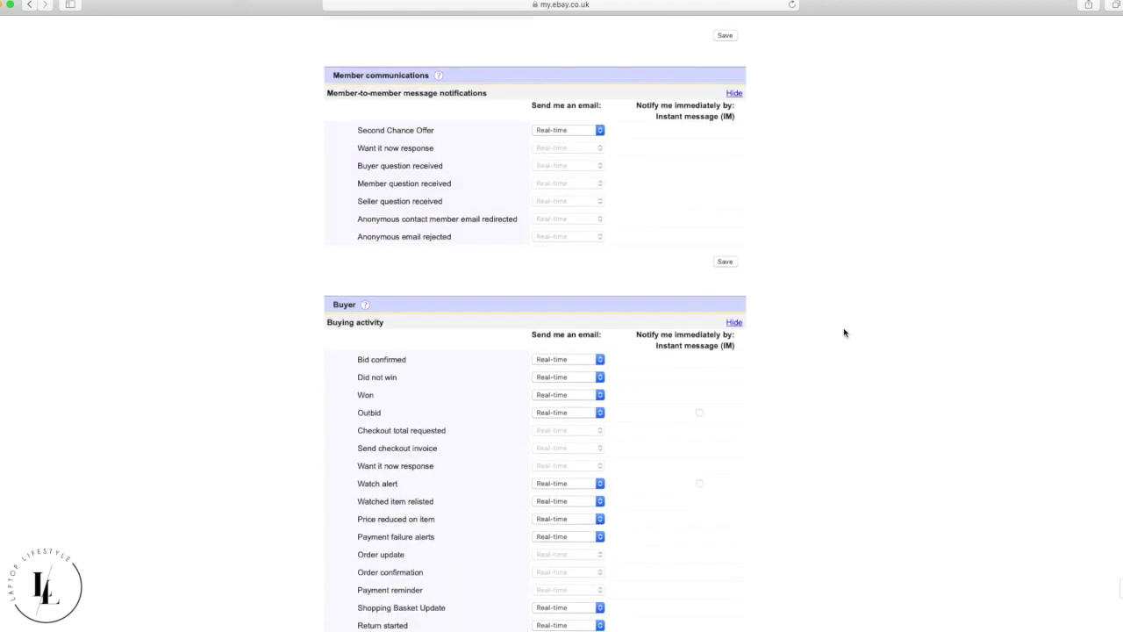
pyautogui.scroll(-6, 844, 332)
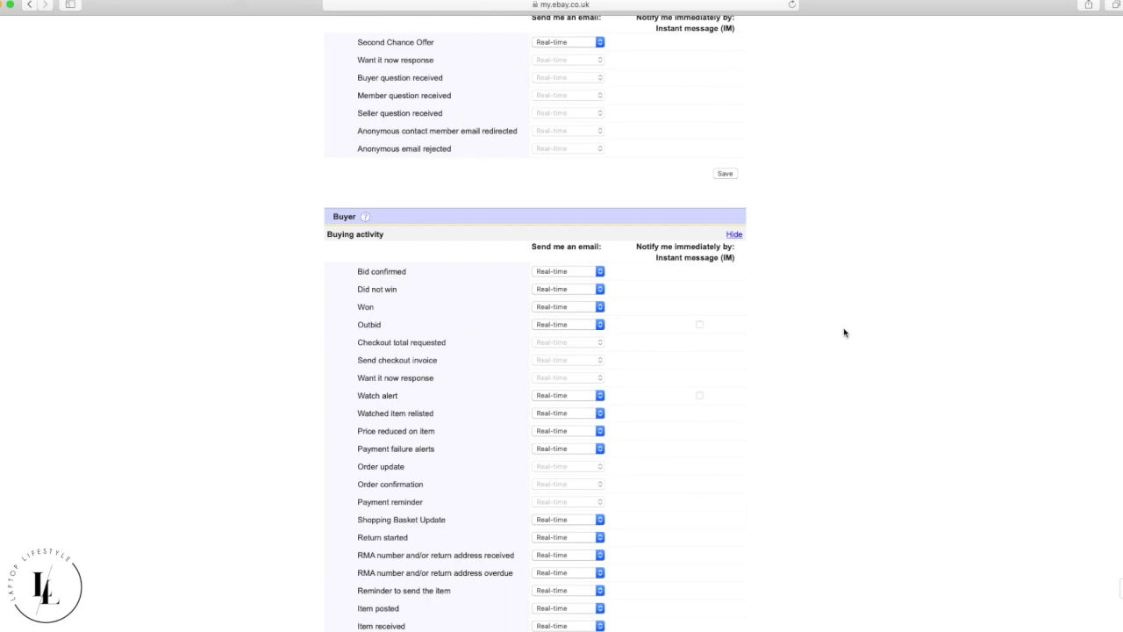
pyautogui.scroll(-8, 845, 333)
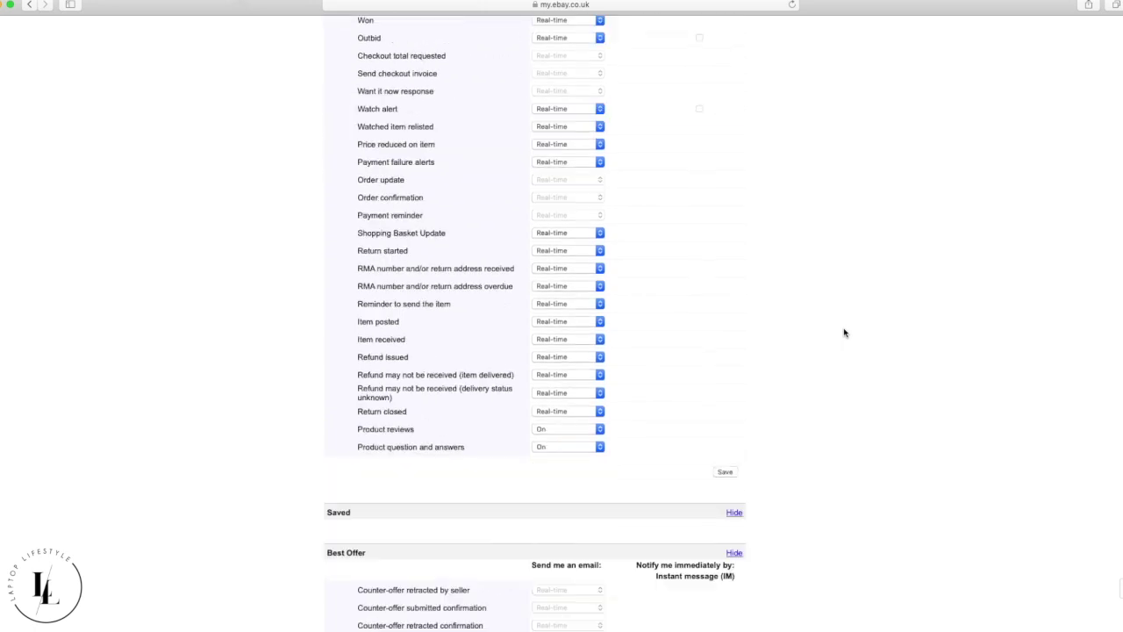
pyautogui.scroll(-14, 845, 332)
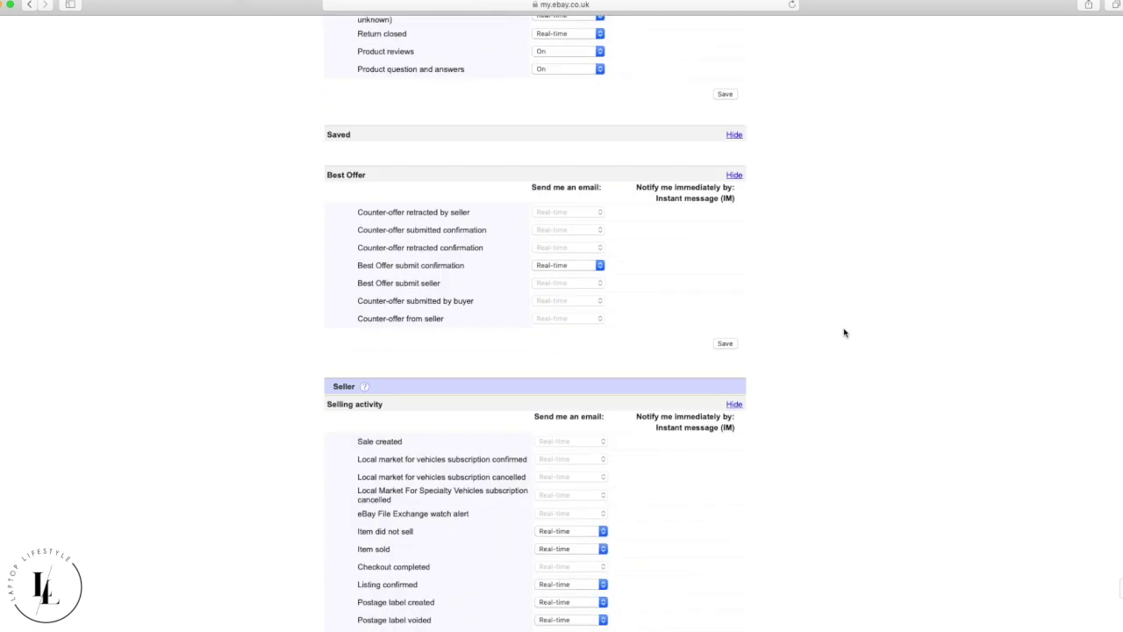
pyautogui.scroll(-8, 844, 332)
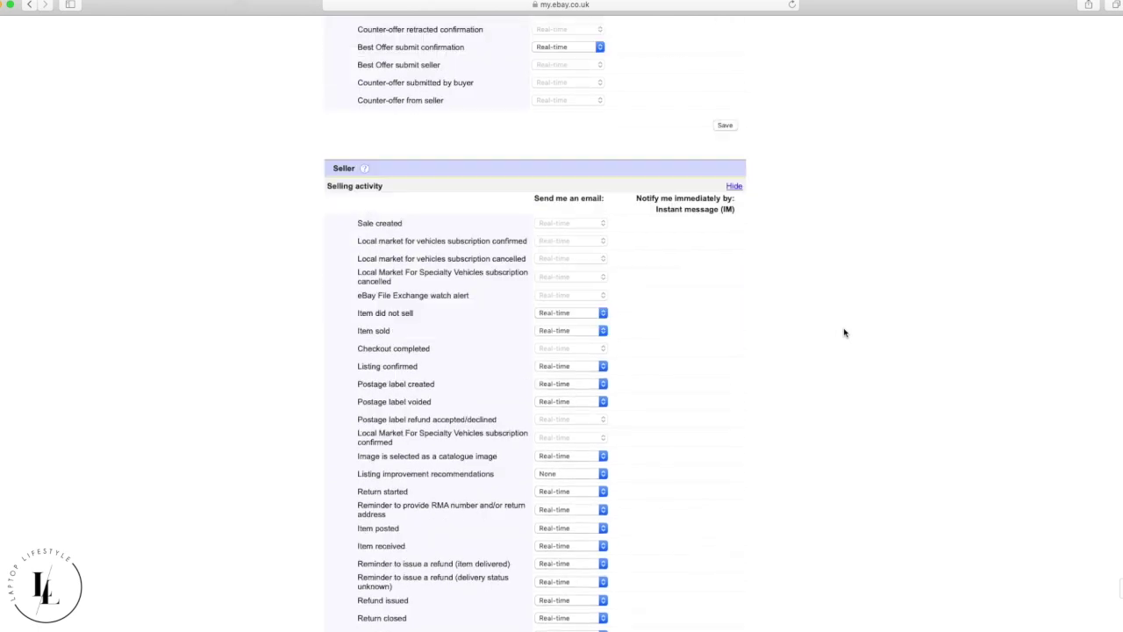
# Step: Set the Item did not sell and Listing confirmed email alerts to None
pyautogui.scroll(-4, 844, 333)
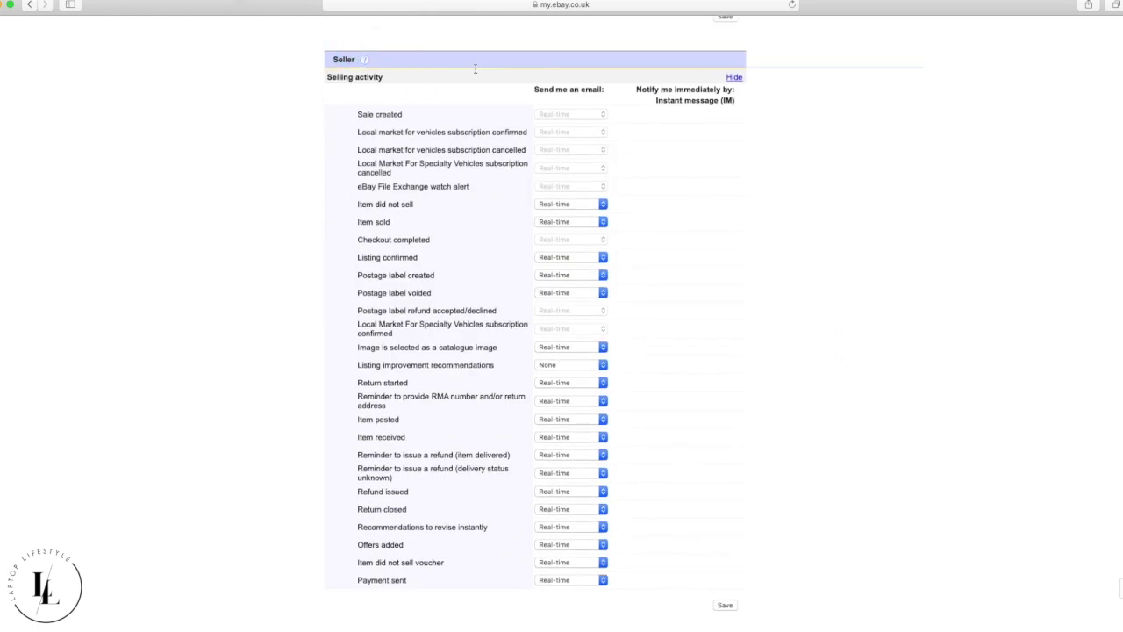
pyautogui.click(587, 206)
pyautogui.click(579, 196)
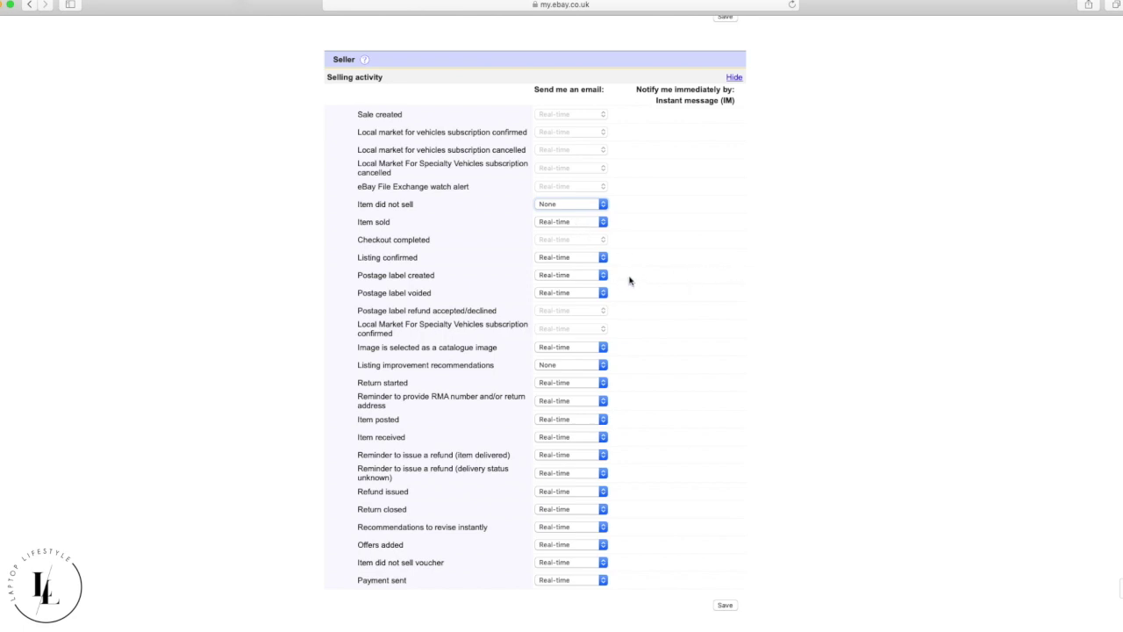
pyautogui.click(580, 261)
pyautogui.click(560, 249)
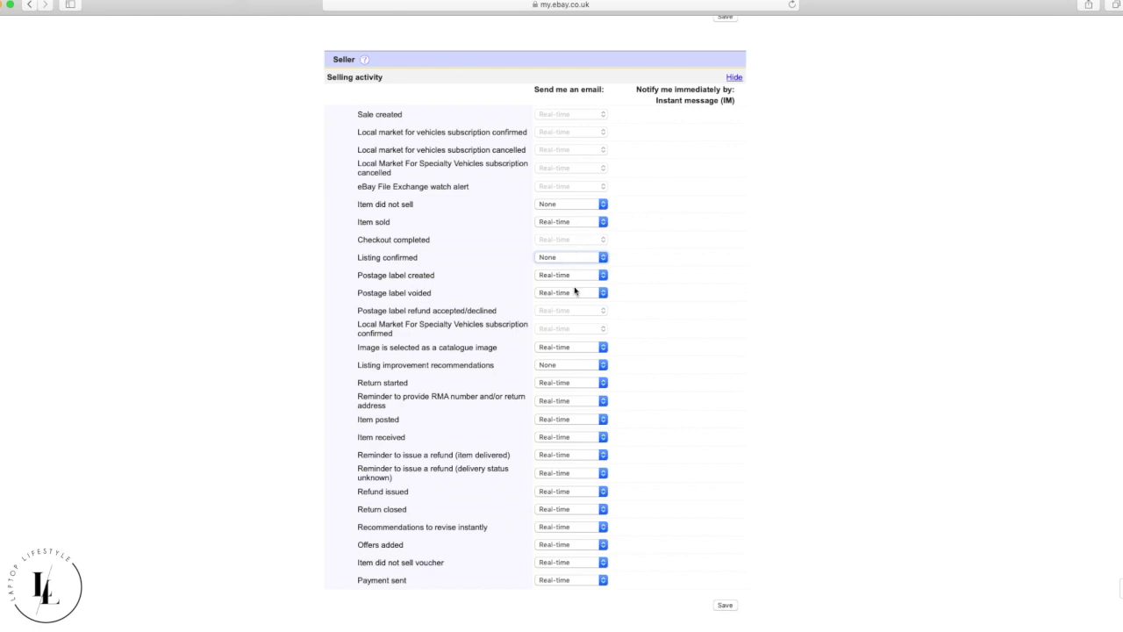
# Step: Try saving the Selling activity notification changes at the bottom of the page
pyautogui.scroll(-2, 659, 306)
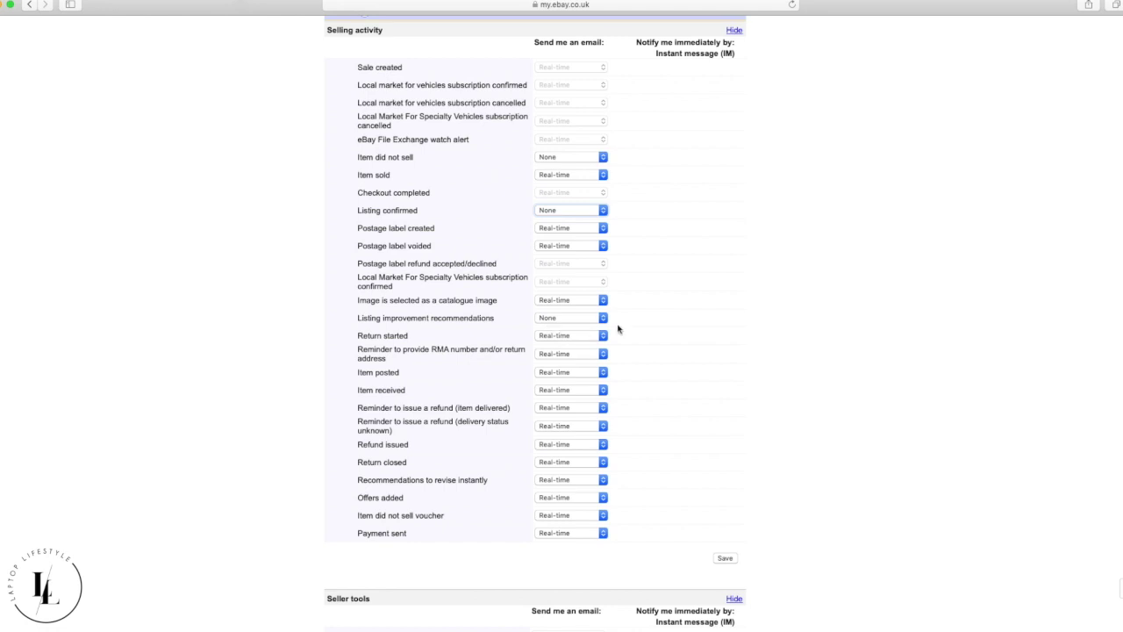
pyautogui.scroll(-1, 618, 329)
pyautogui.scroll(-1, 618, 329)
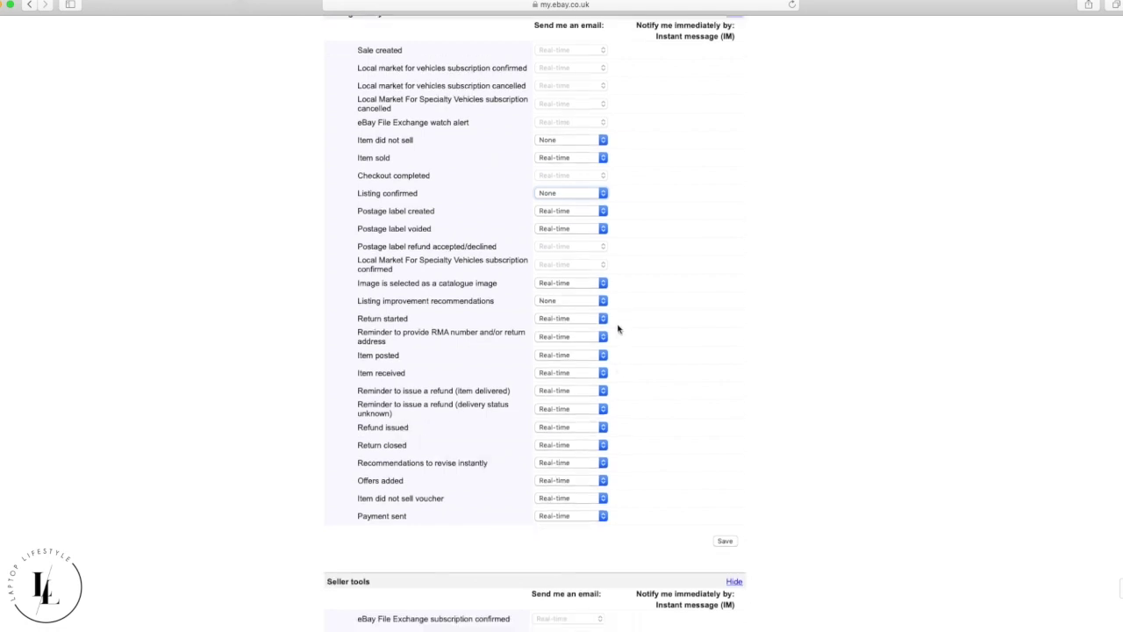
pyautogui.scroll(-2, 689, 356)
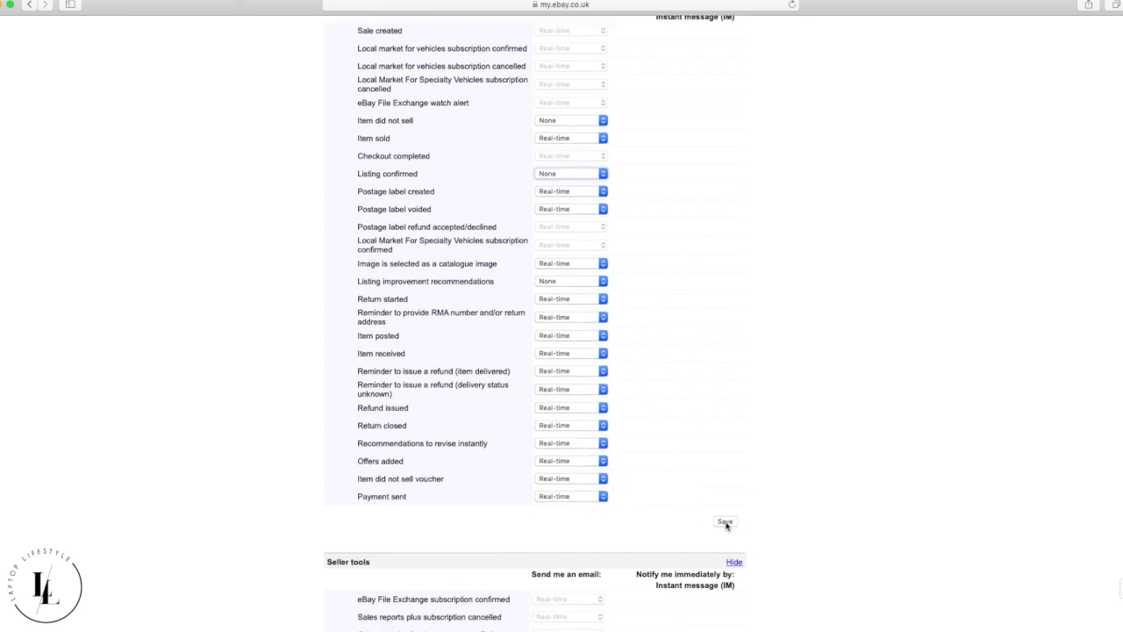
pyautogui.click(725, 524)
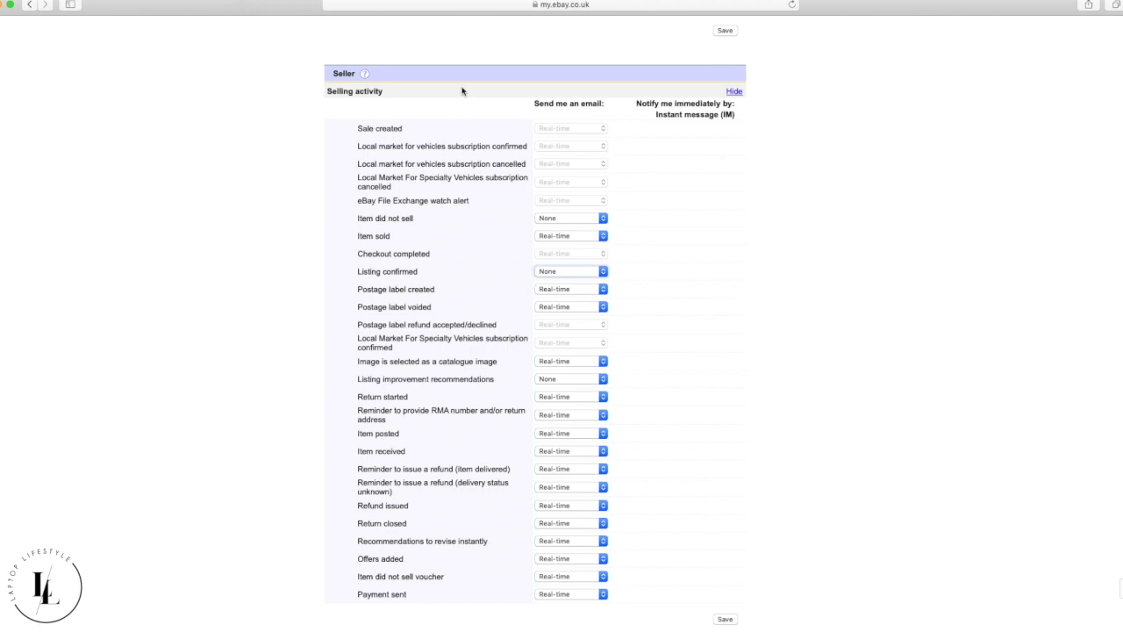
pyautogui.scroll(-10, 748, 200)
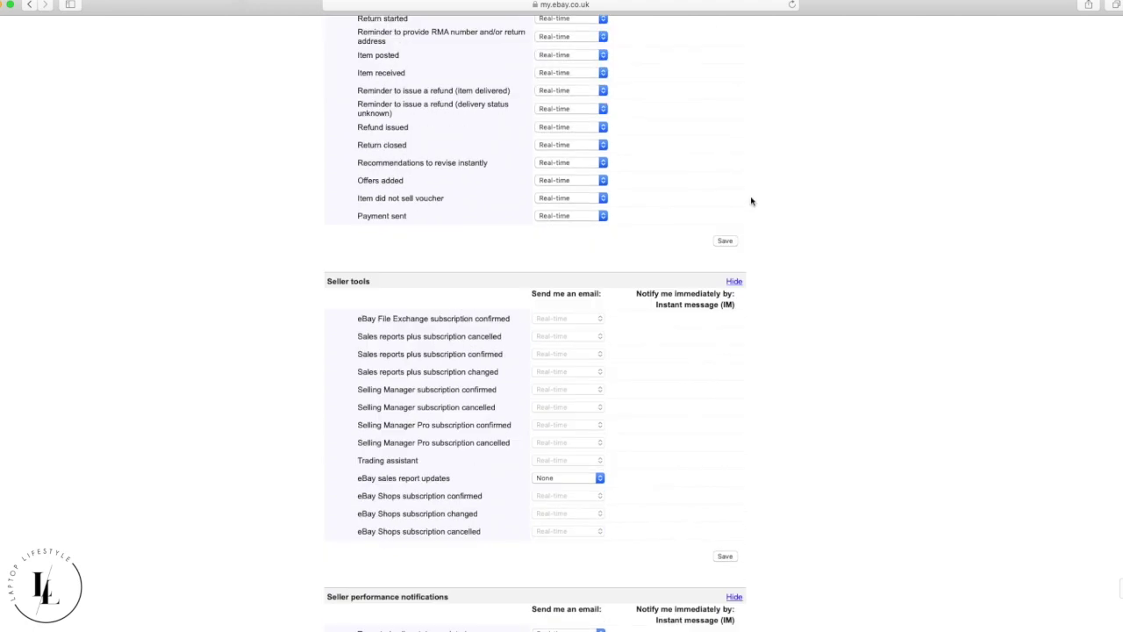
# Step: Save the Selling activity notification changes and move down to Promotions and surveys
pyautogui.click(725, 242)
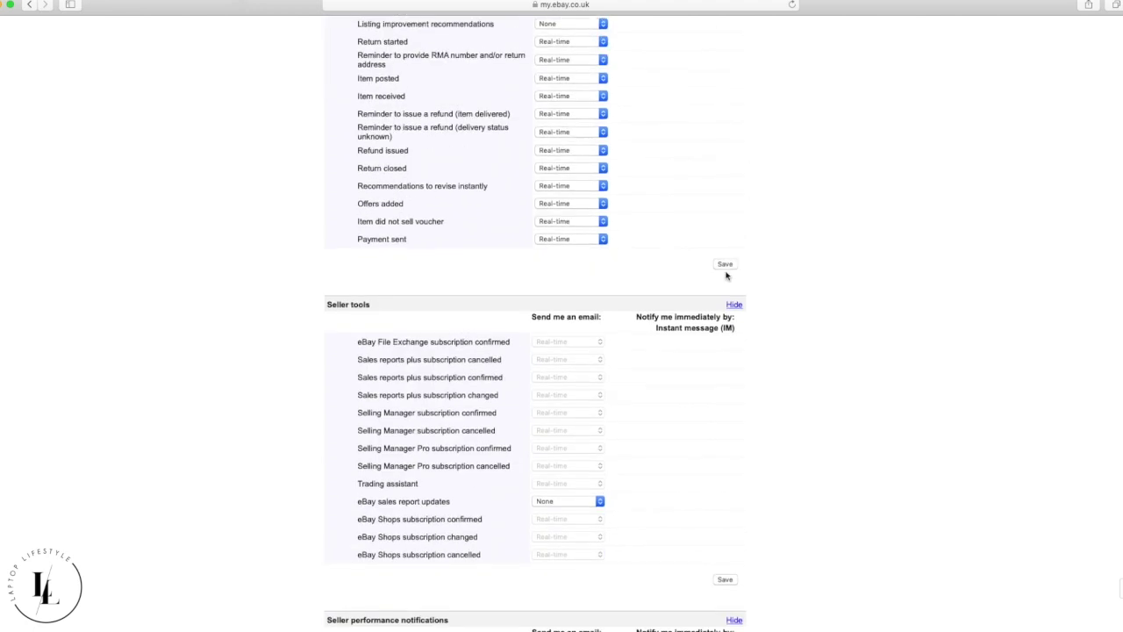
pyautogui.scroll(10, 832, 292)
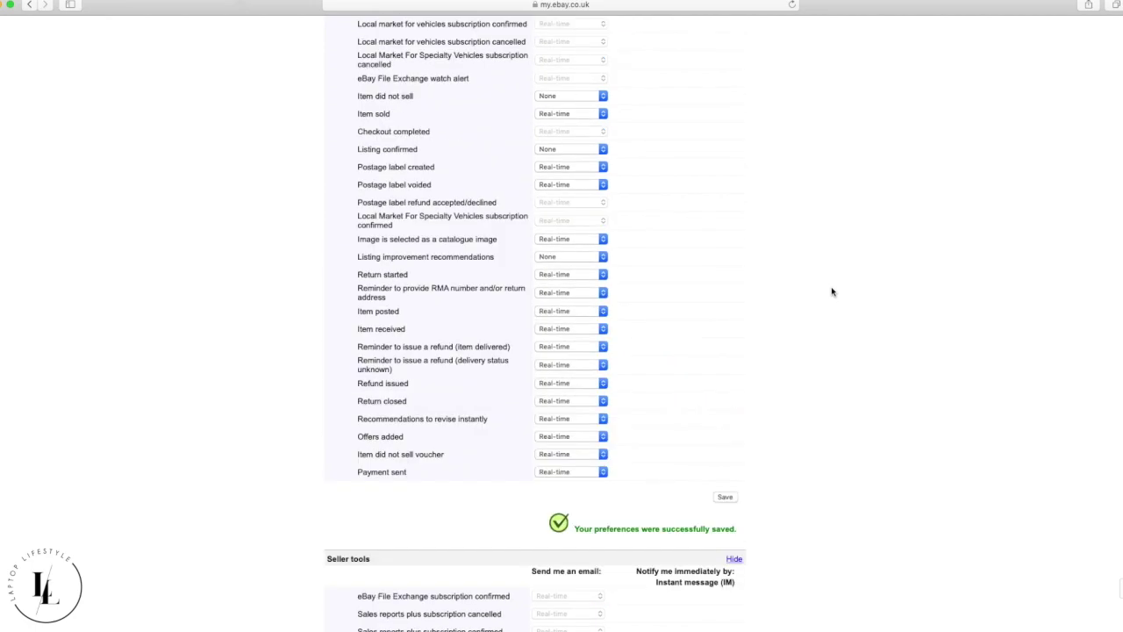
pyautogui.scroll(-5, 832, 291)
pyautogui.scroll(-10, 832, 292)
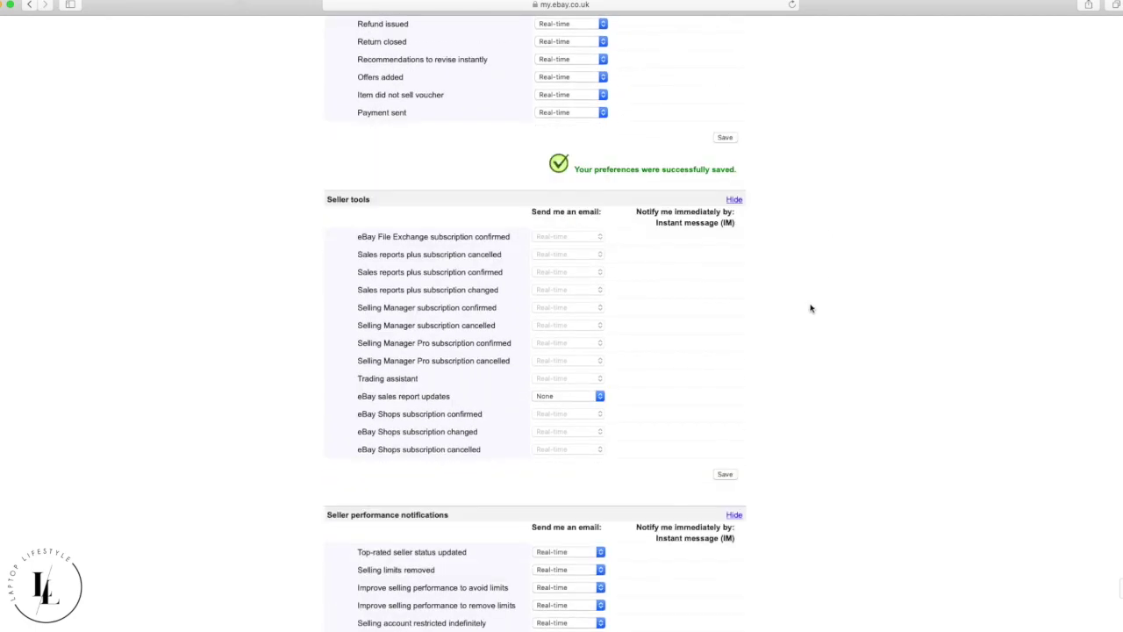
pyautogui.scroll(-6, 810, 305)
pyautogui.scroll(-4, 810, 305)
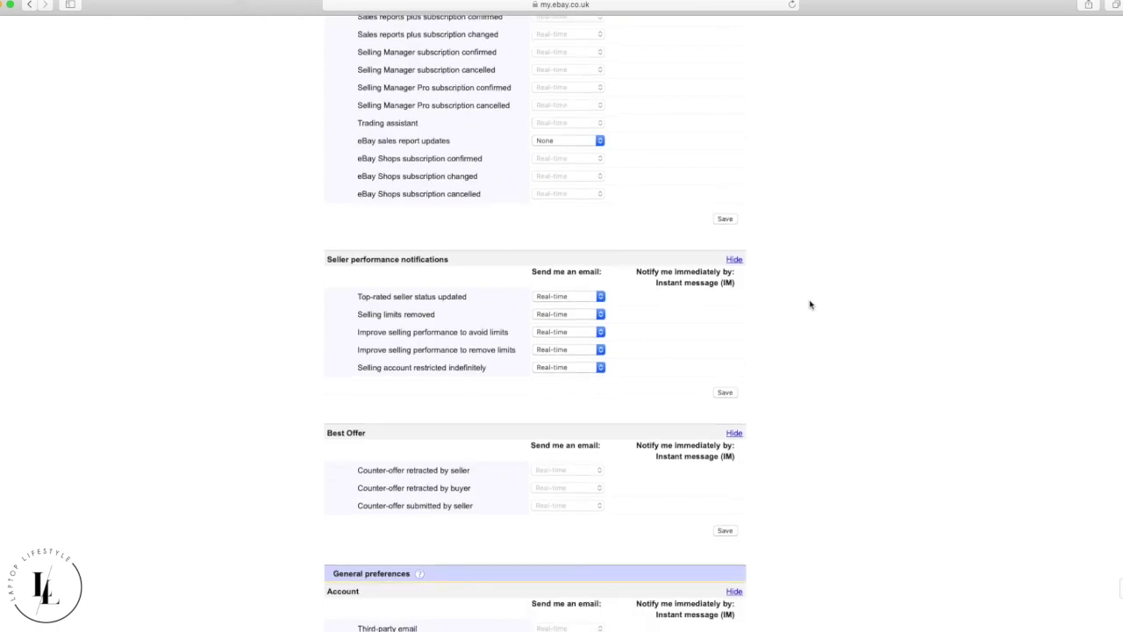
pyautogui.scroll(-20, 810, 304)
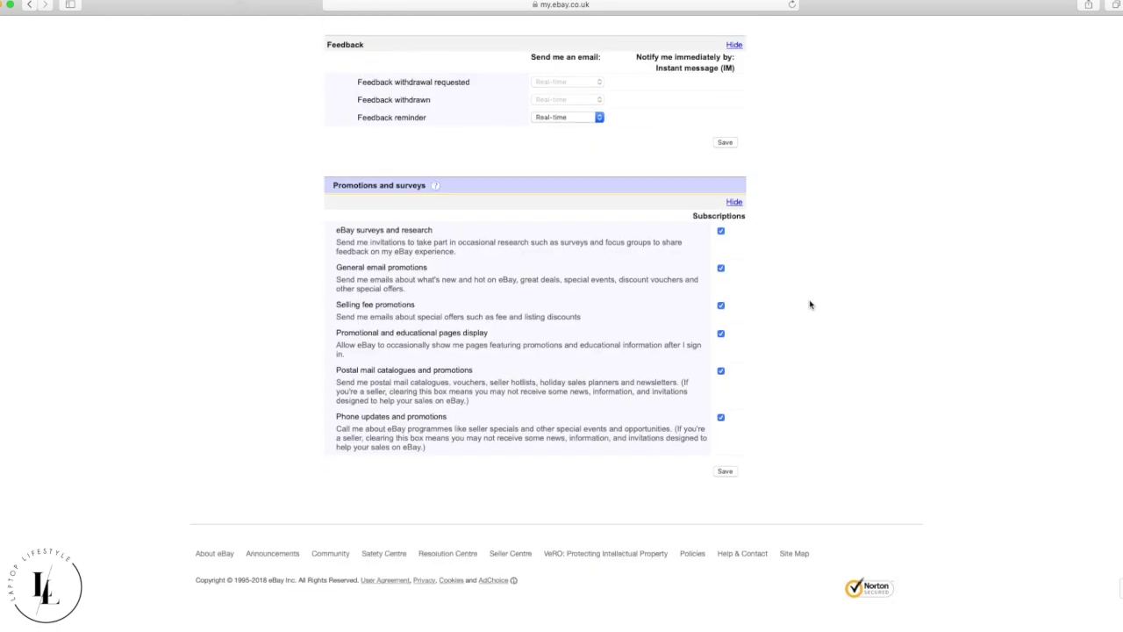
pyautogui.scroll(3, 810, 305)
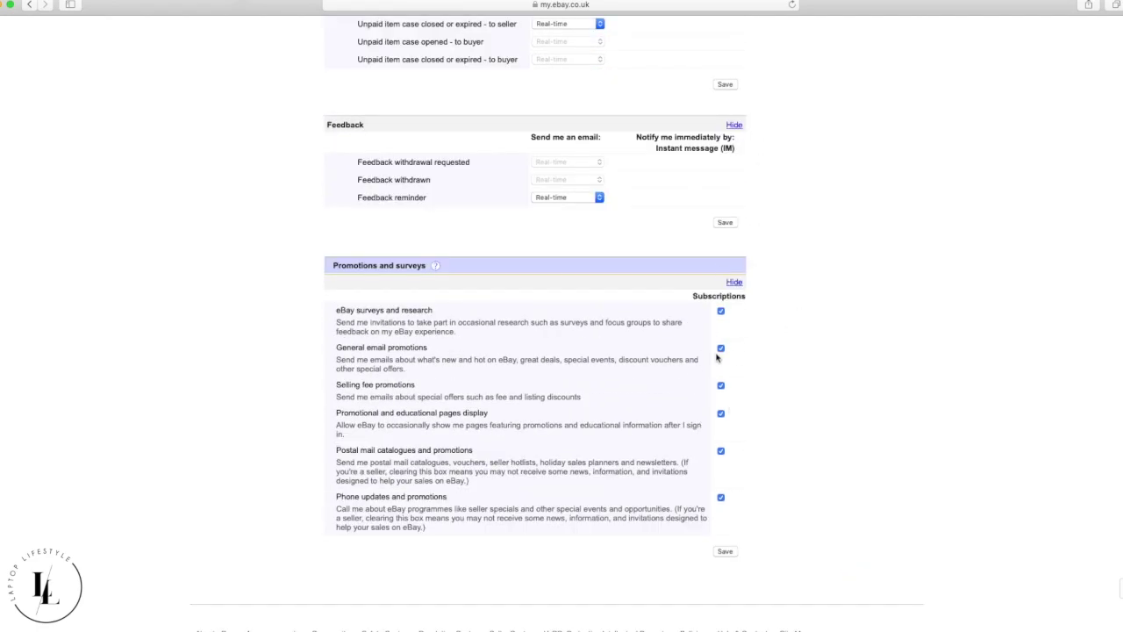
# Step: Uncheck all six promotions and surveys subscriptions, from phone updates to eBay surveys, and save
pyautogui.click(720, 499)
pyautogui.click(720, 452)
pyautogui.click(720, 415)
pyautogui.click(722, 386)
pyautogui.click(720, 348)
pyautogui.click(720, 312)
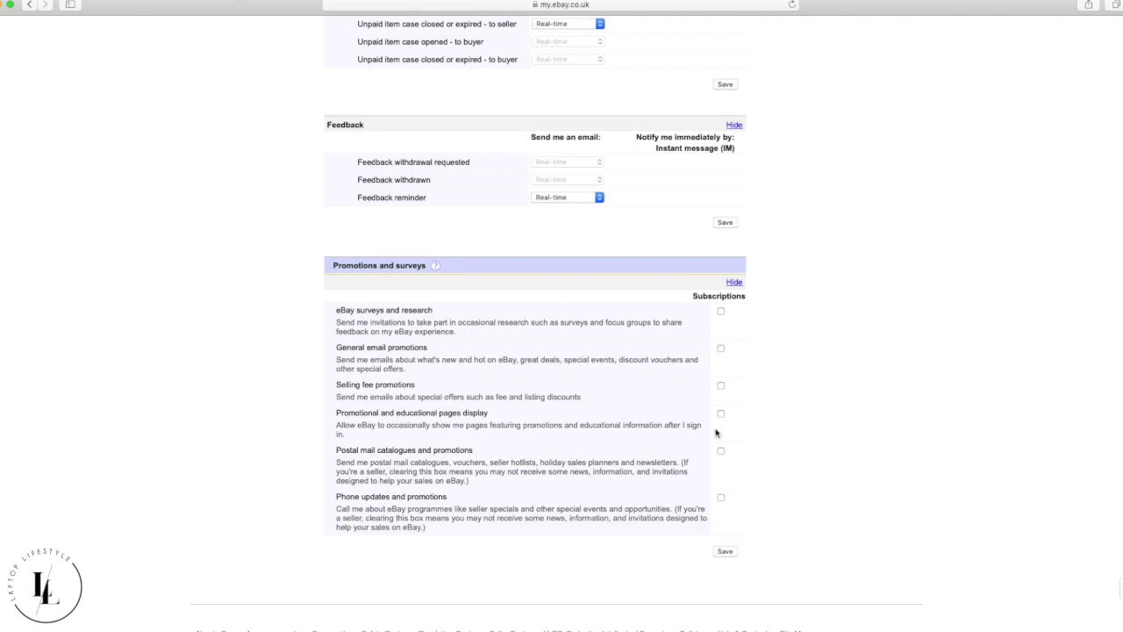
pyautogui.click(725, 551)
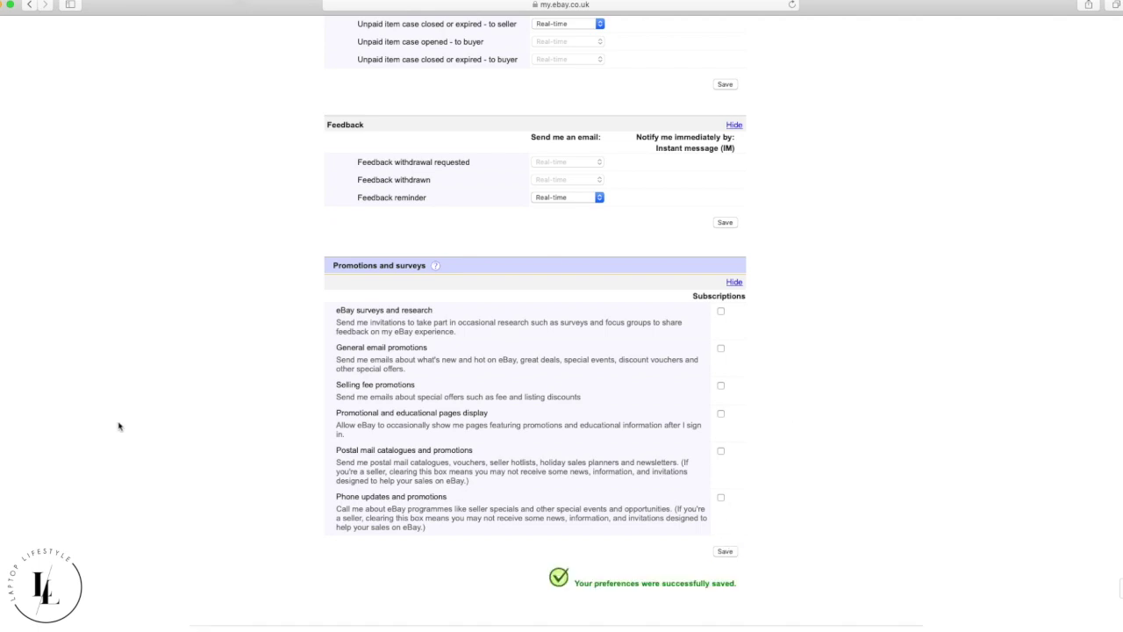
pyautogui.scroll(20, 119, 426)
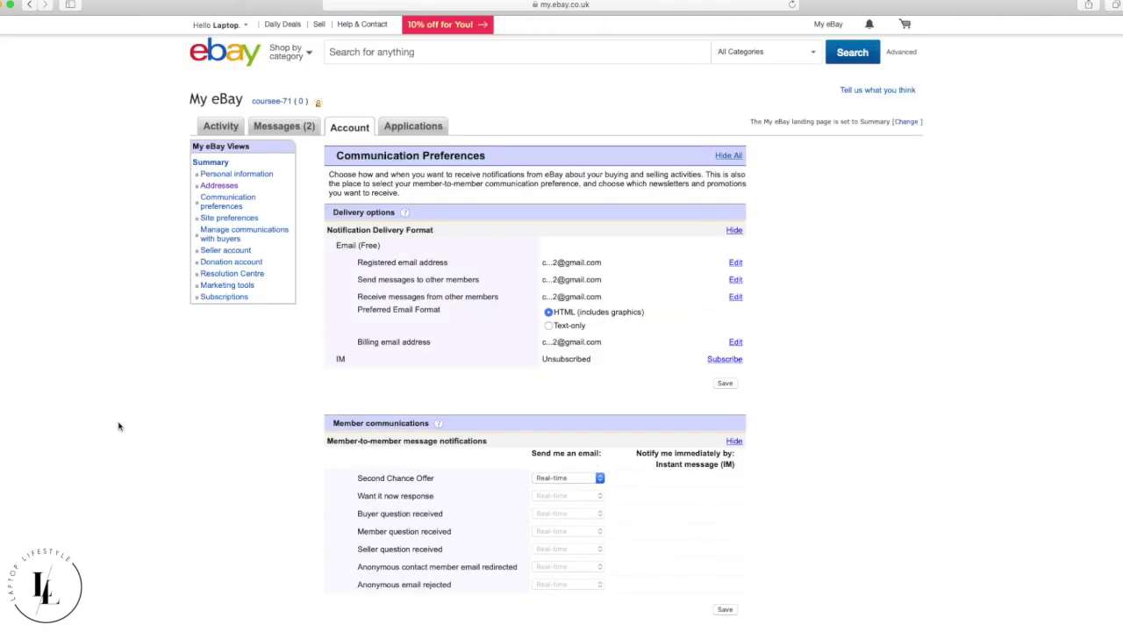
# Step: In Site preferences, set 'Use the out-of-stock option' to Yes and apply it
pyautogui.click(229, 220)
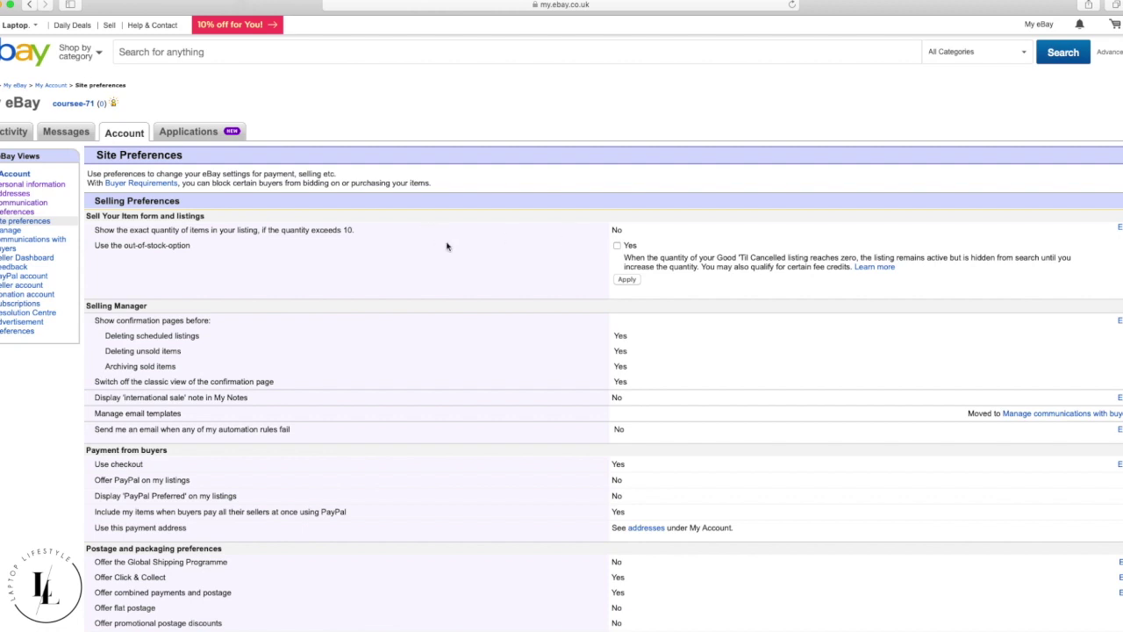
pyautogui.scroll(-1, 490, 251)
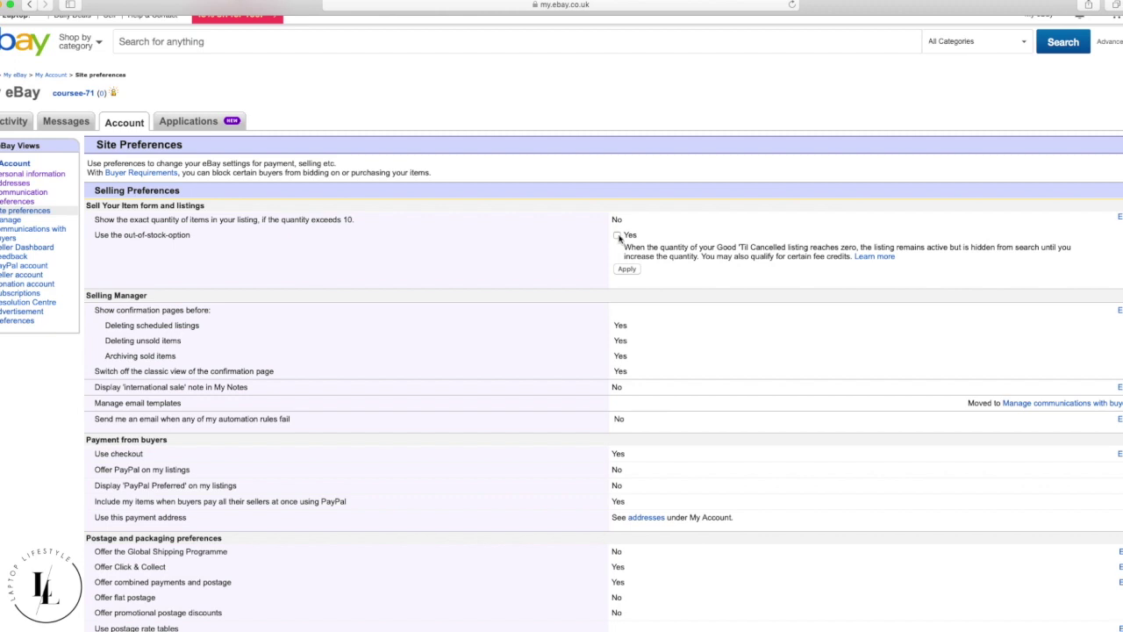
pyautogui.click(618, 235)
pyautogui.scroll(-3, 553, 255)
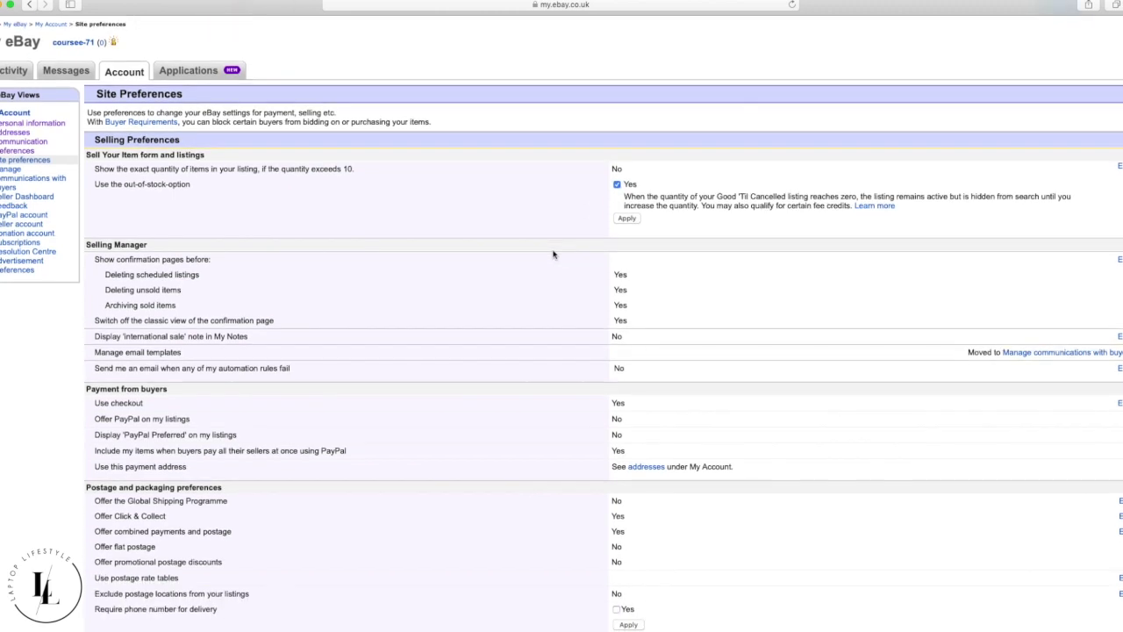
pyautogui.click(627, 174)
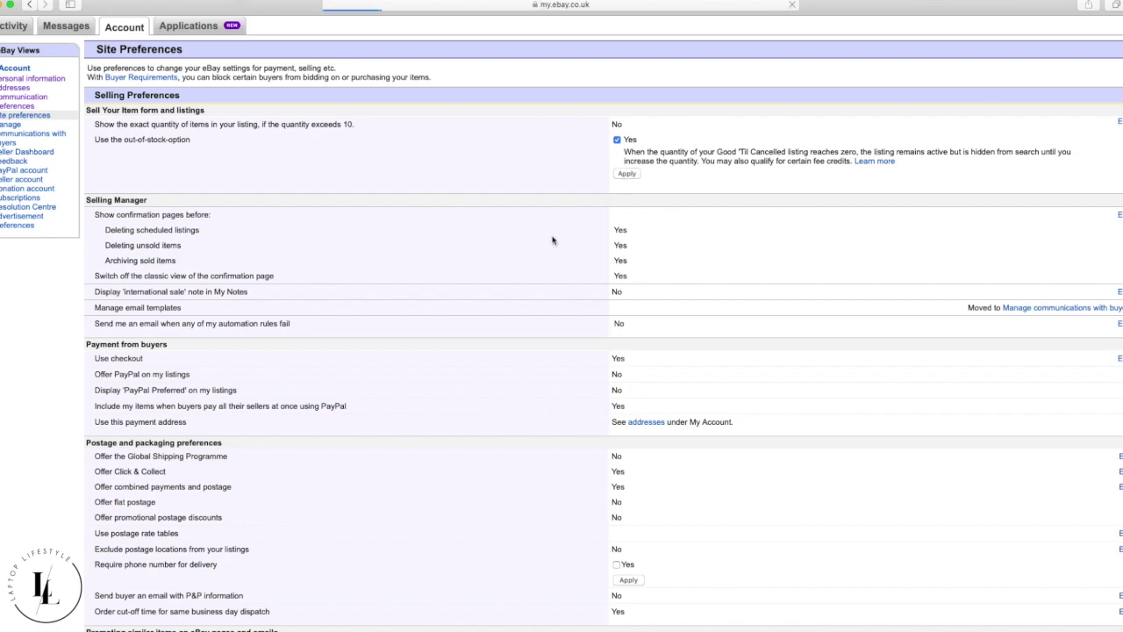
pyautogui.scroll(-2, 553, 240)
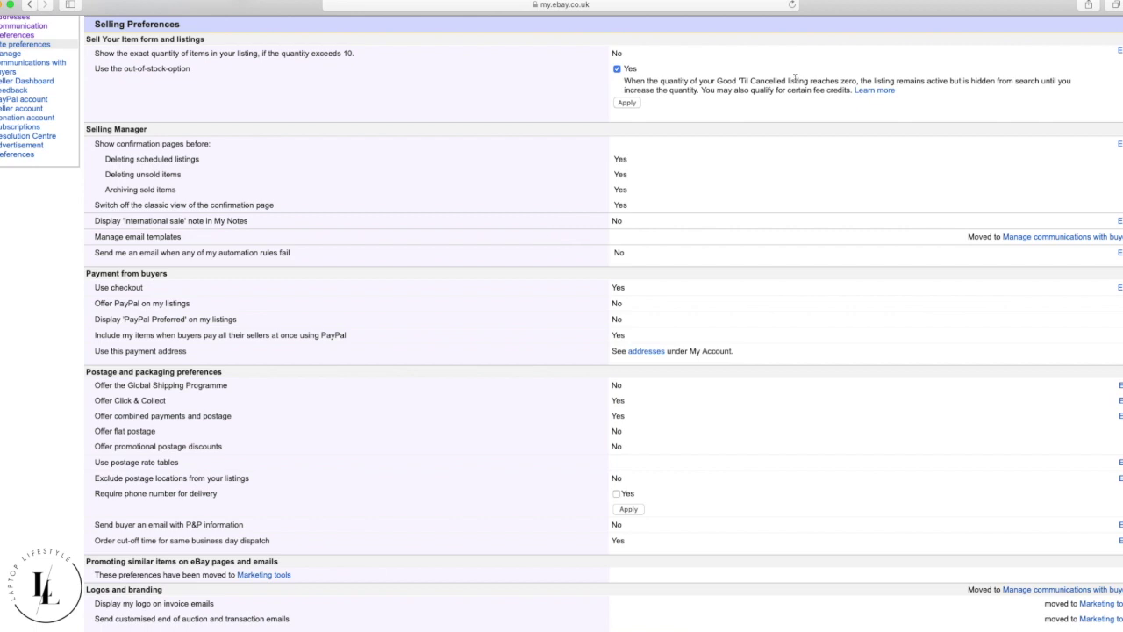
# Step: Highlight and review the out-of-stock option explanation, then scan the Selling Preferences page
pyautogui.moveTo(872, 80); pyautogui.dragTo(921, 86)
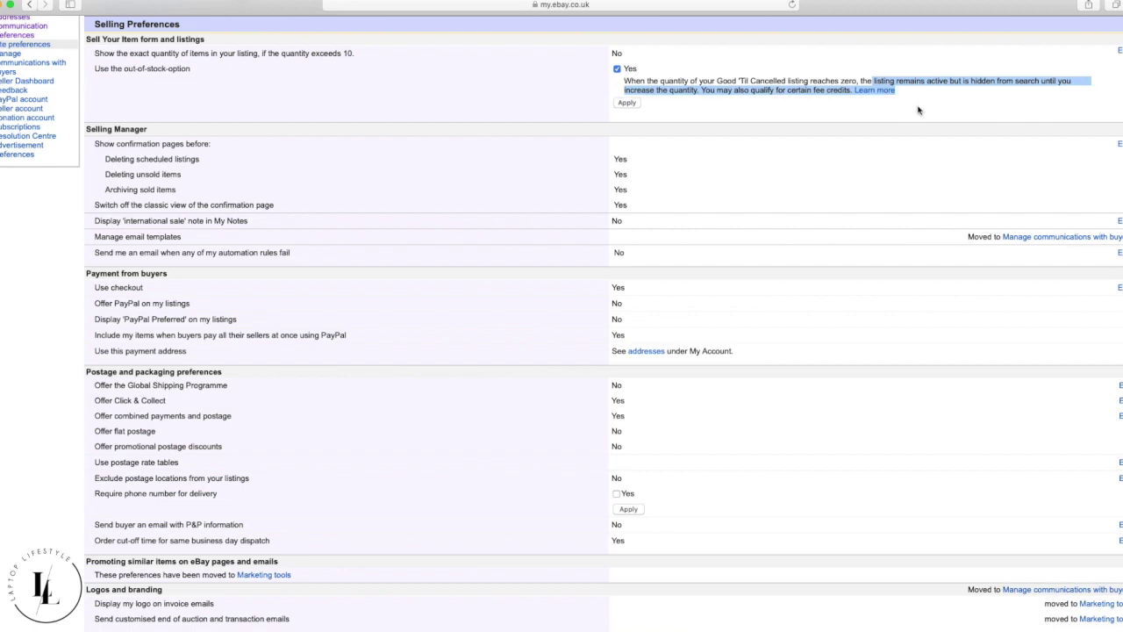
pyautogui.click(861, 117)
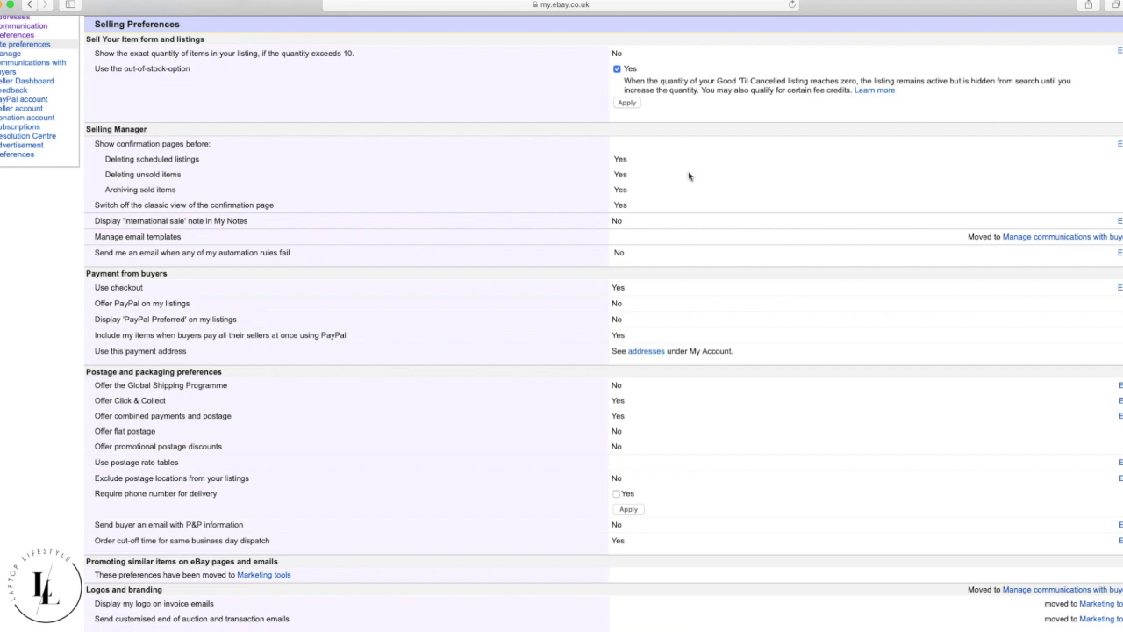
pyautogui.scroll(-1, 701, 207)
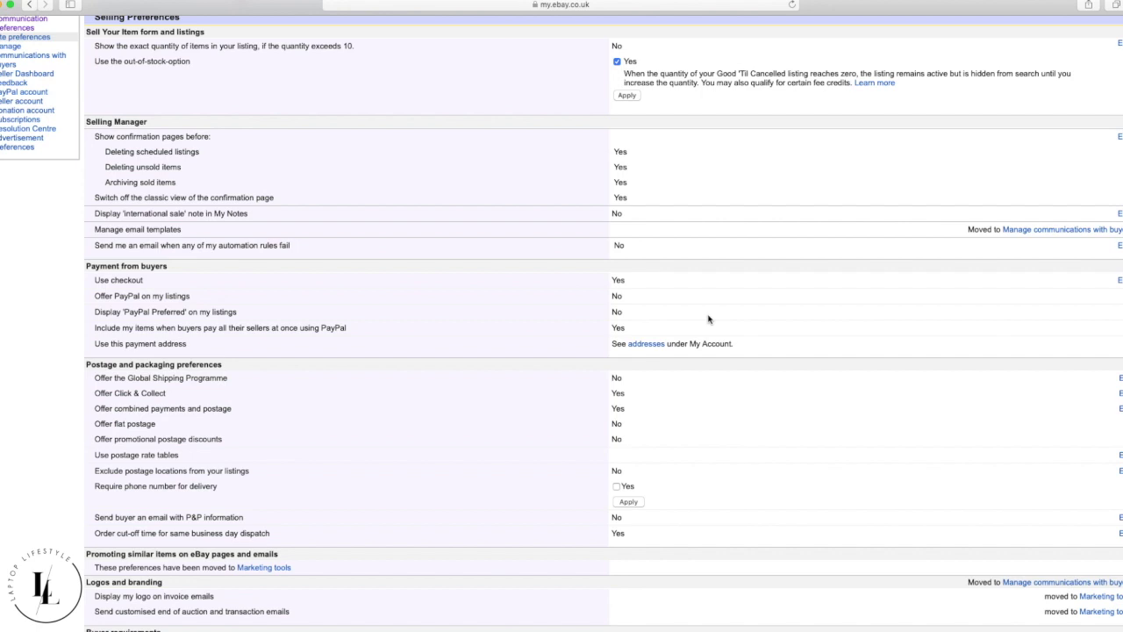
pyautogui.scroll(-5, 709, 319)
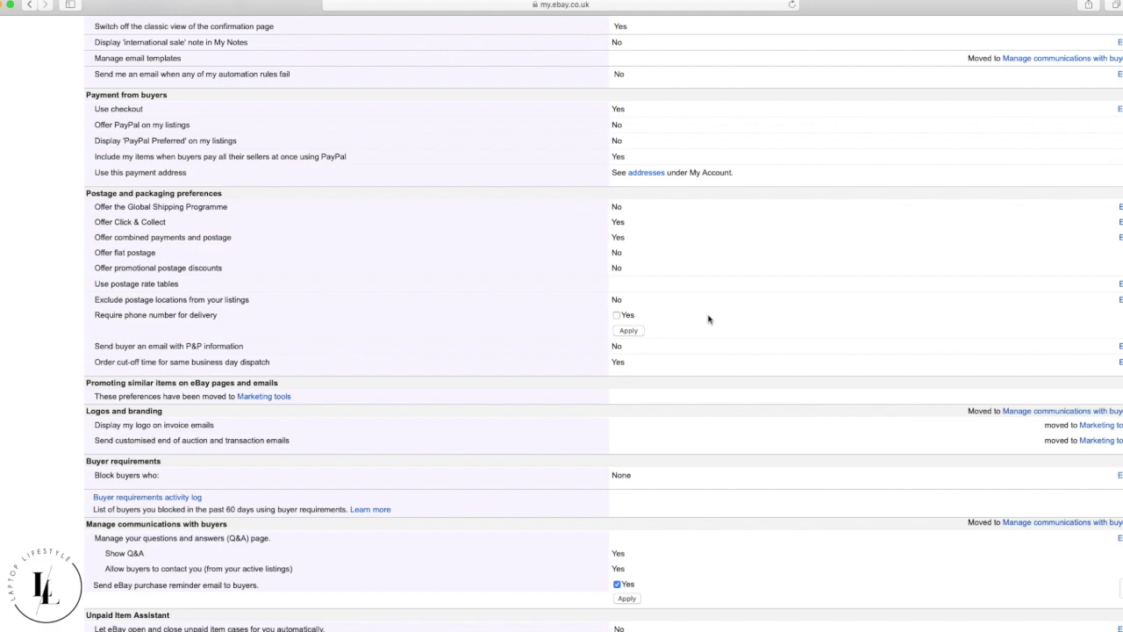
pyautogui.scroll(2, 709, 320)
pyautogui.scroll(3, 163, 183)
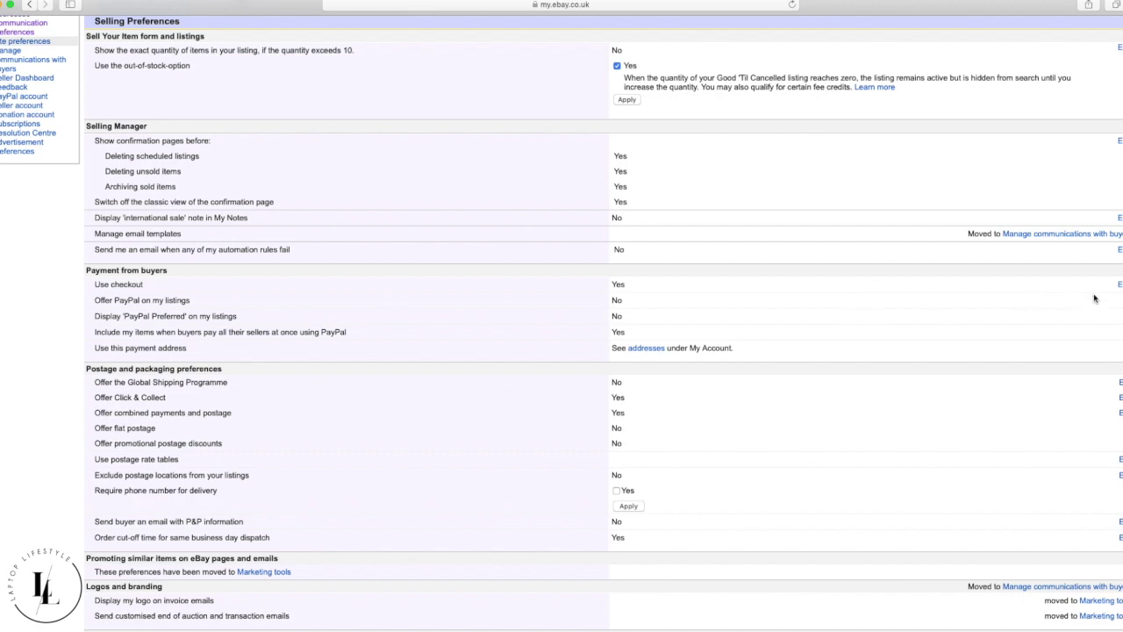
# Step: Submit the payment preferences with checkout, PayPal offered and preferred, confirming Safari's non-secure warning
pyautogui.click(1120, 284)
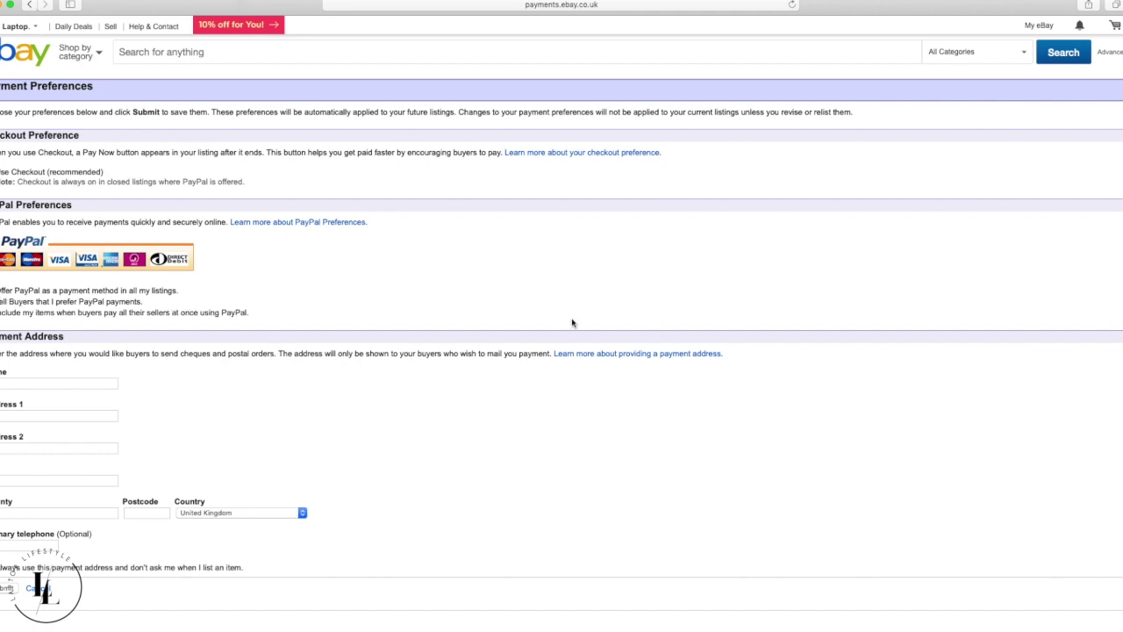
pyautogui.scroll(-2, 572, 323)
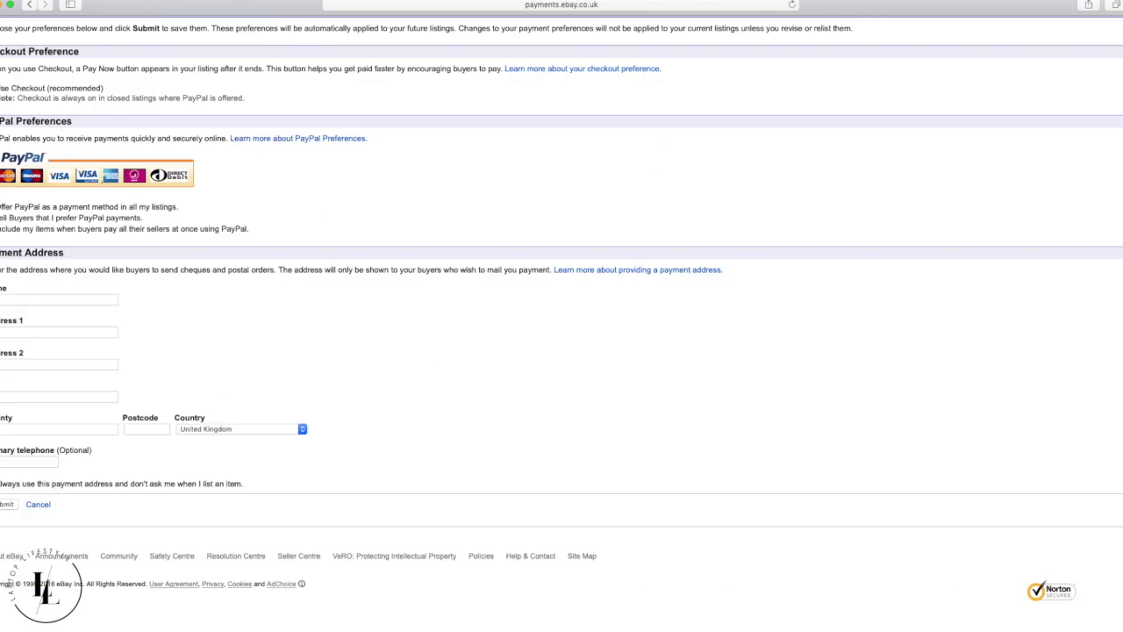
pyautogui.click(4, 505)
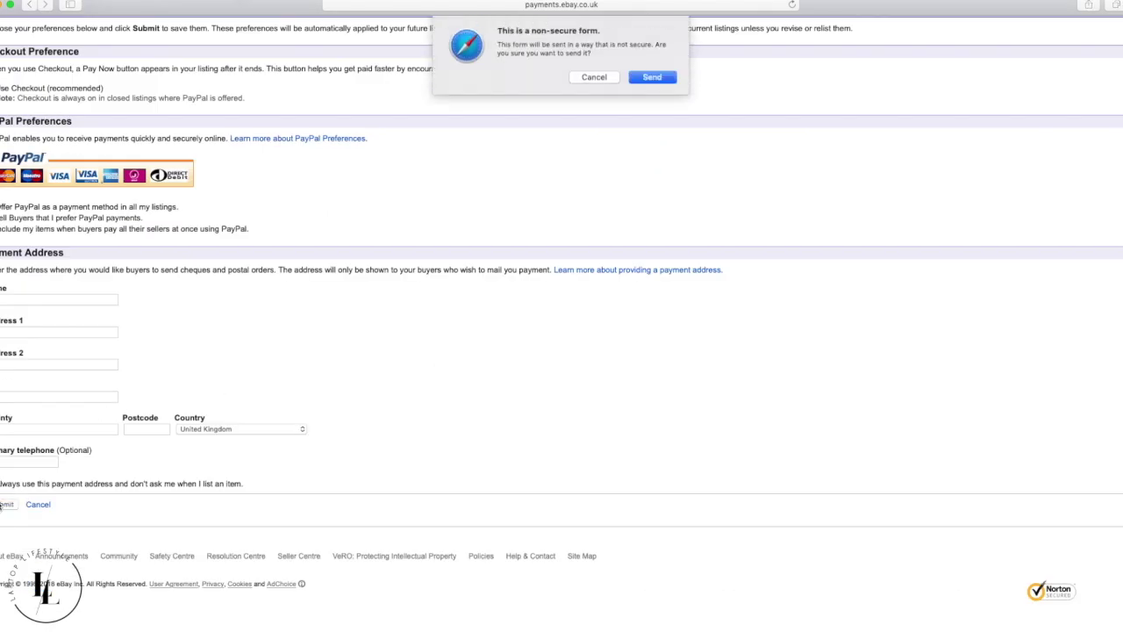
pyautogui.click(654, 78)
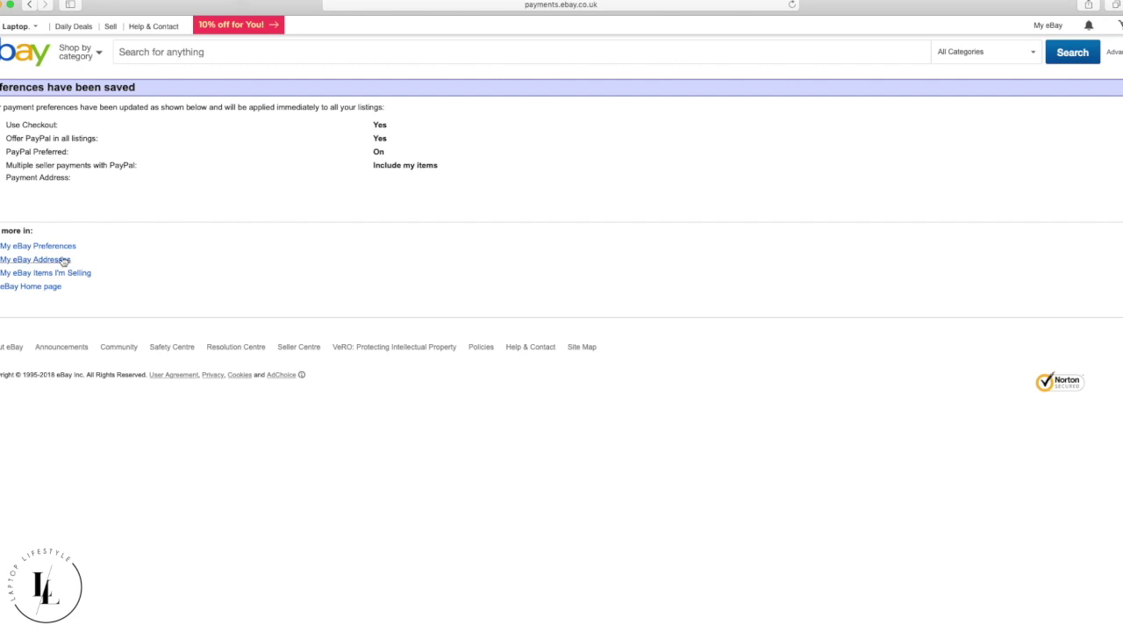
# Step: Return to Site preferences via Account settings and check Payment from buyers shows PayPal Preferred
pyautogui.moveTo(21, 27)
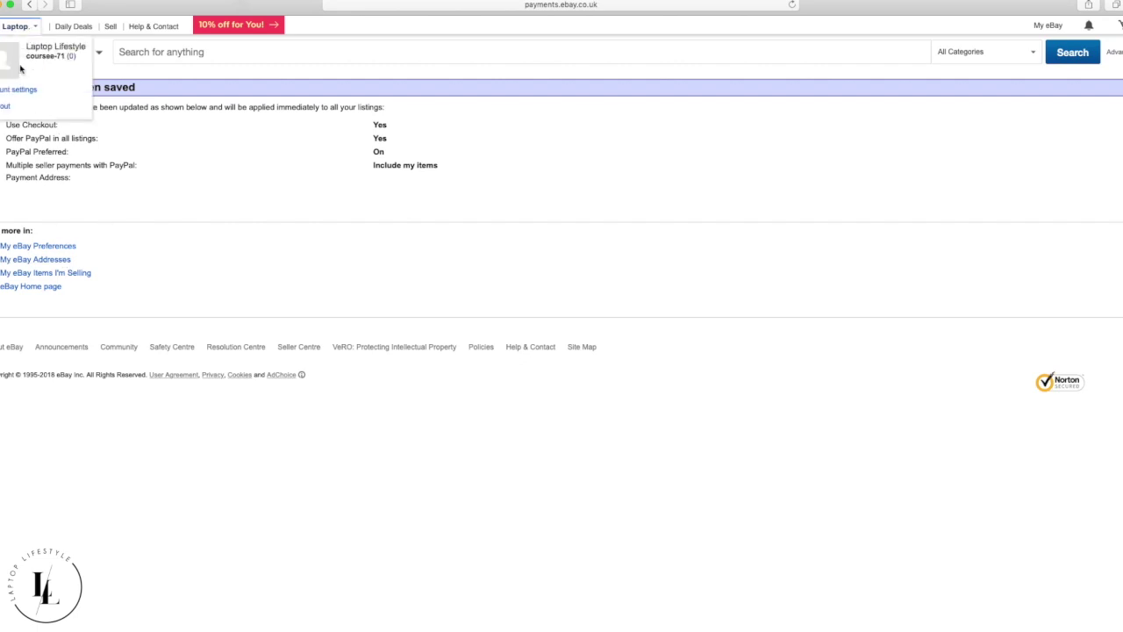
pyautogui.click(19, 90)
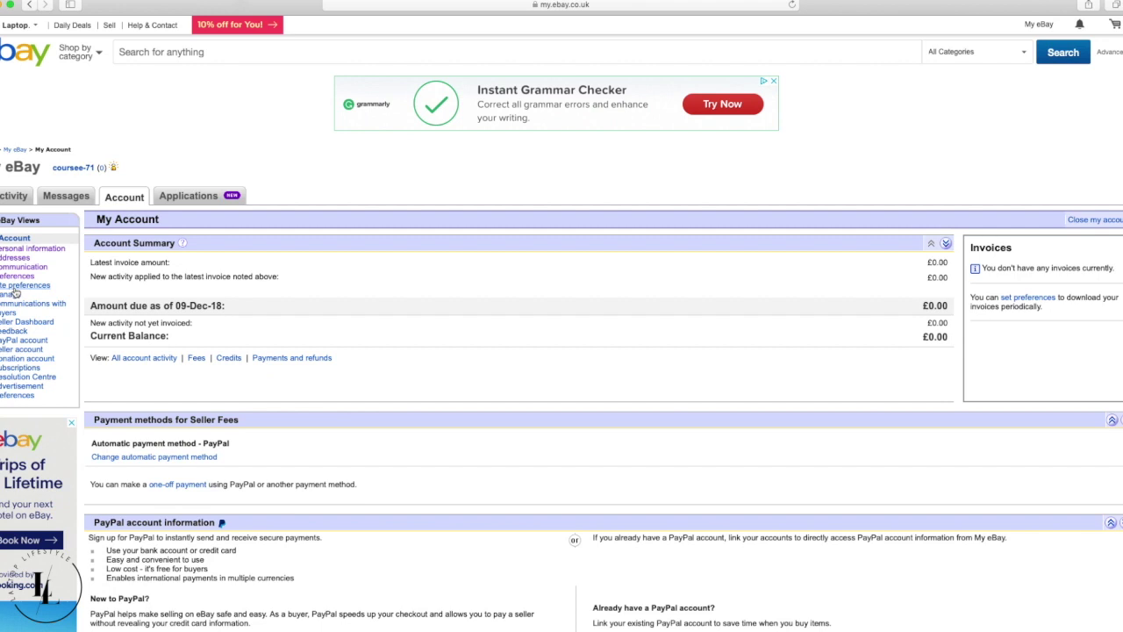
pyautogui.click(14, 288)
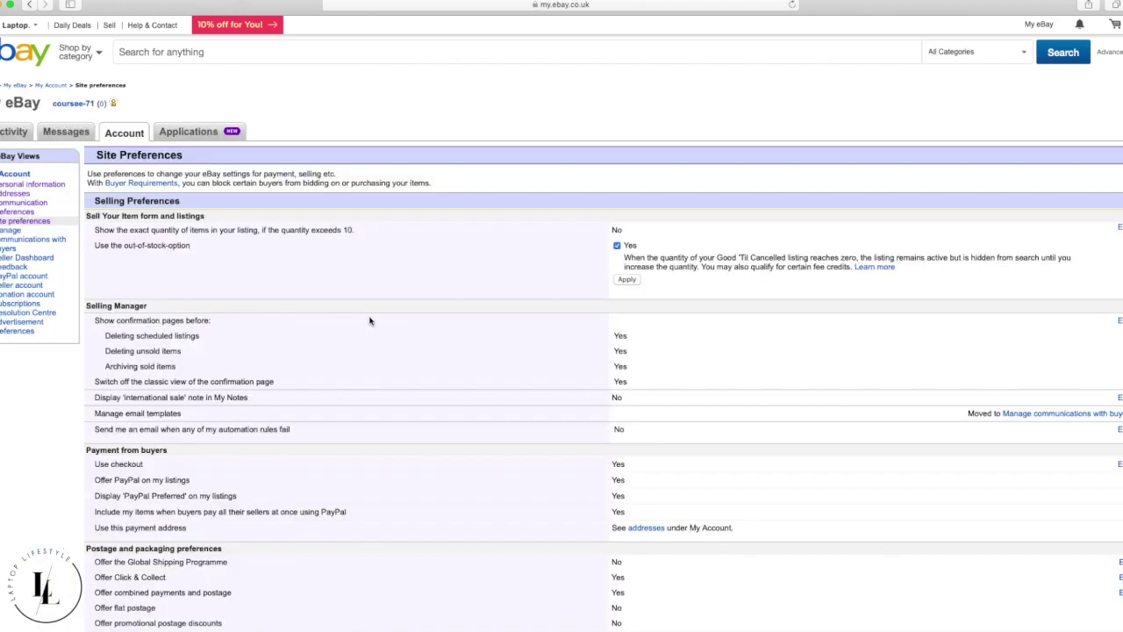
pyautogui.scroll(-5, 370, 321)
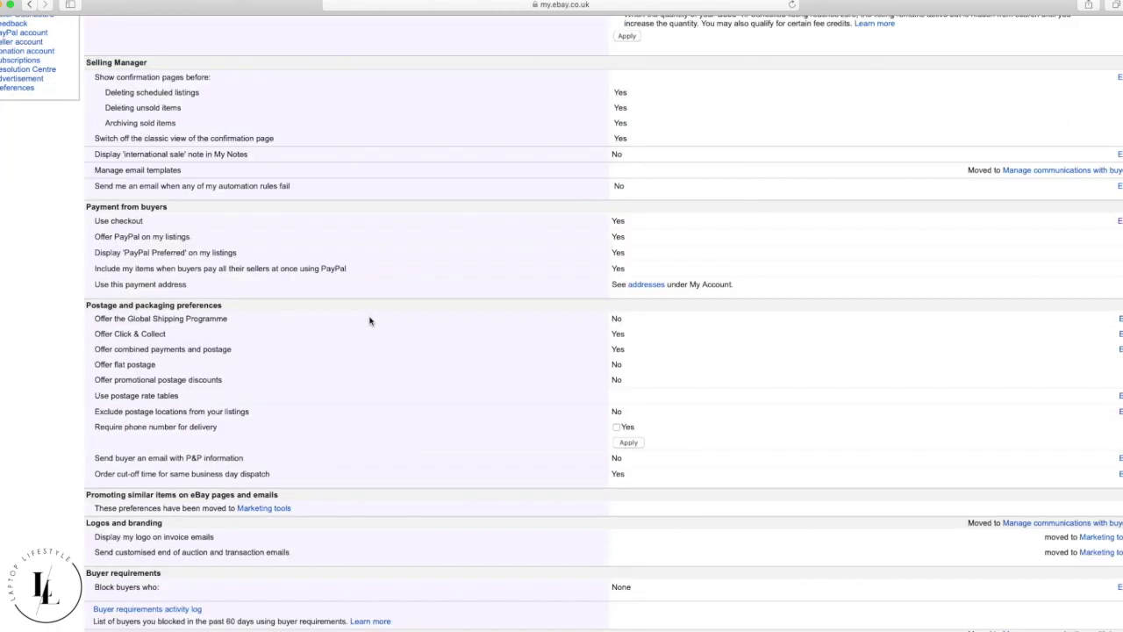
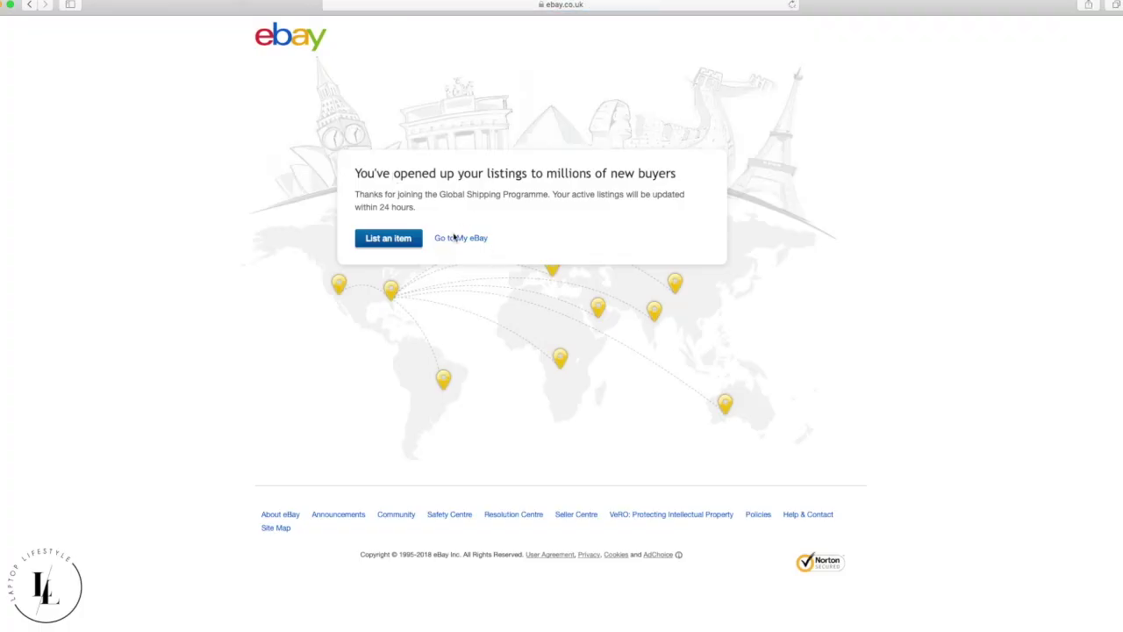
# Step: Go to My eBay and open Account settings to see the £0.00 balance and PayPal fee payment
pyautogui.click(454, 241)
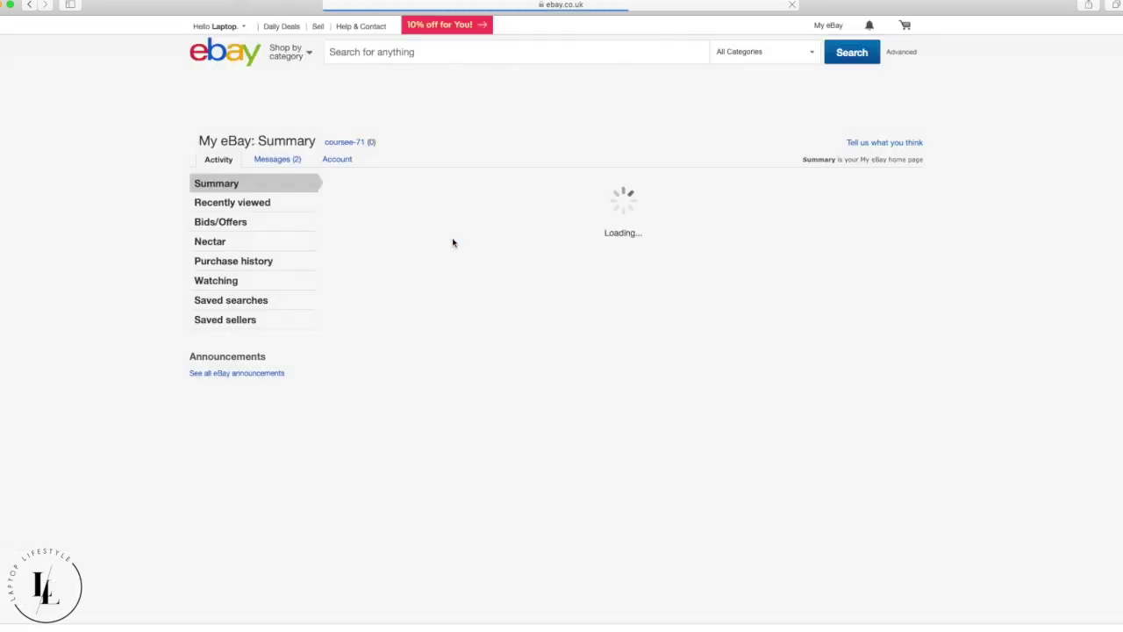
pyautogui.moveTo(233, 26)
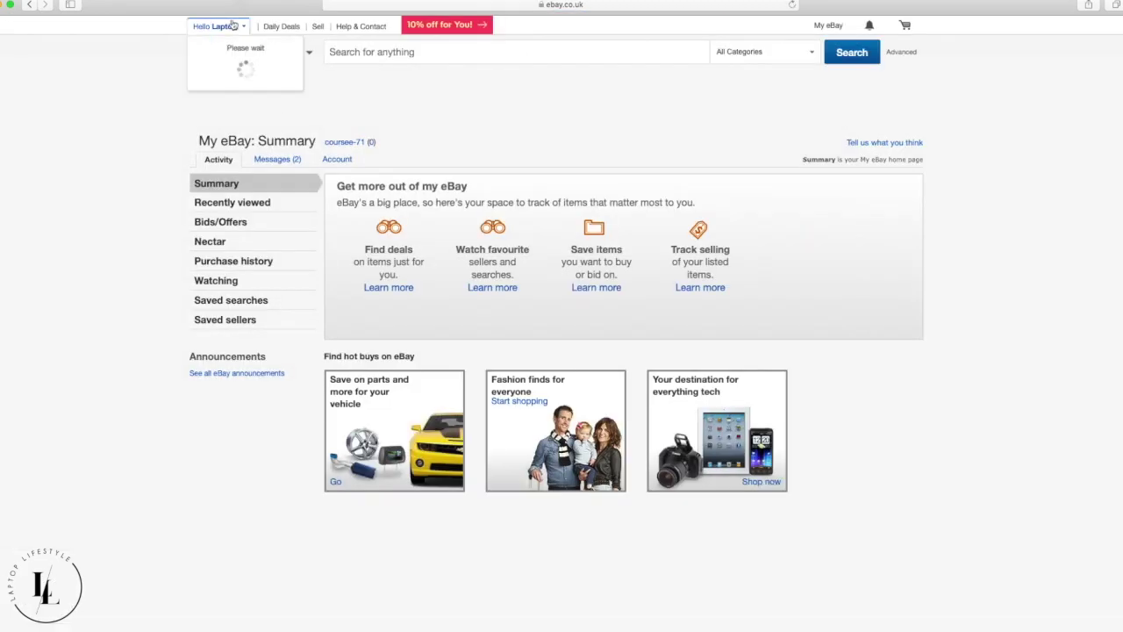
pyautogui.click(227, 89)
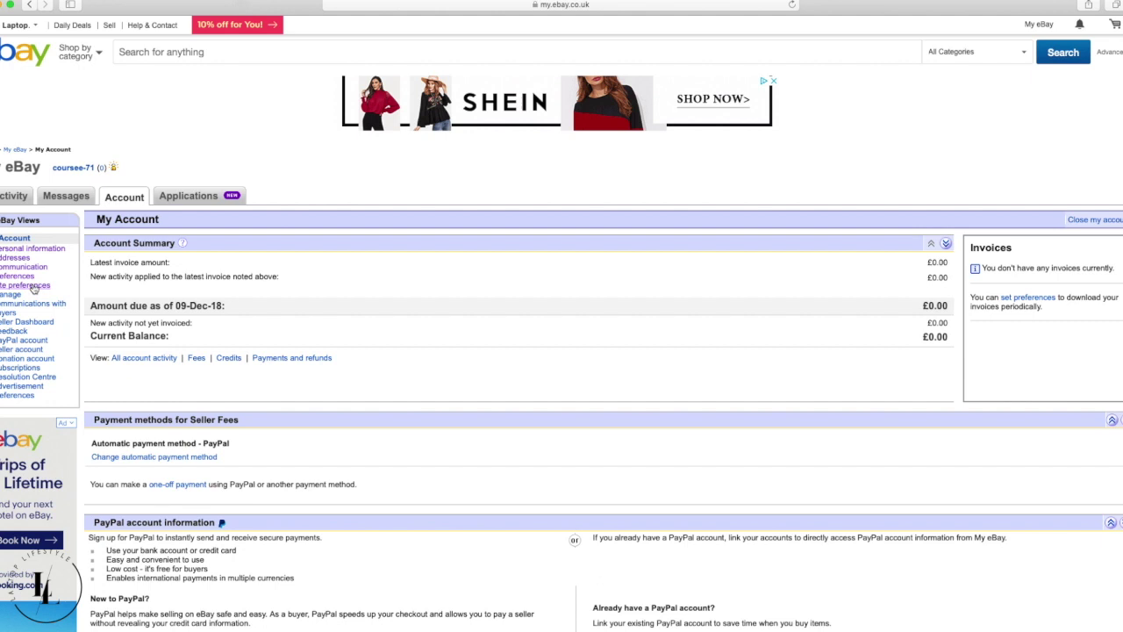
# Step: In Site preferences, require a buyer phone number for delivery and apply it
pyautogui.click(33, 286)
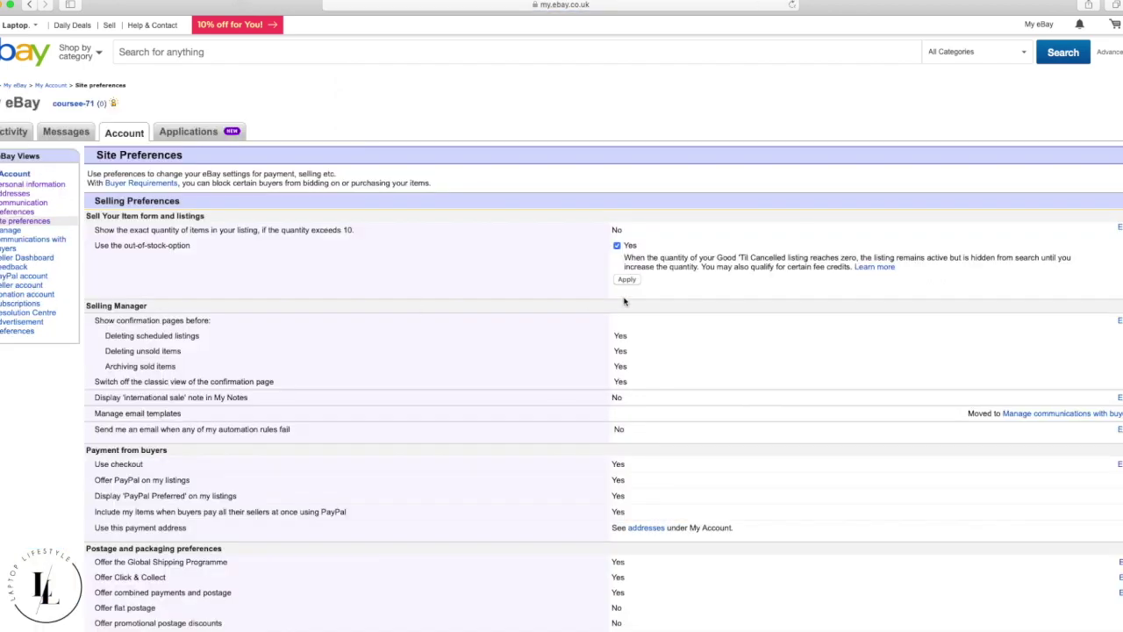
pyautogui.scroll(-5, 556, 313)
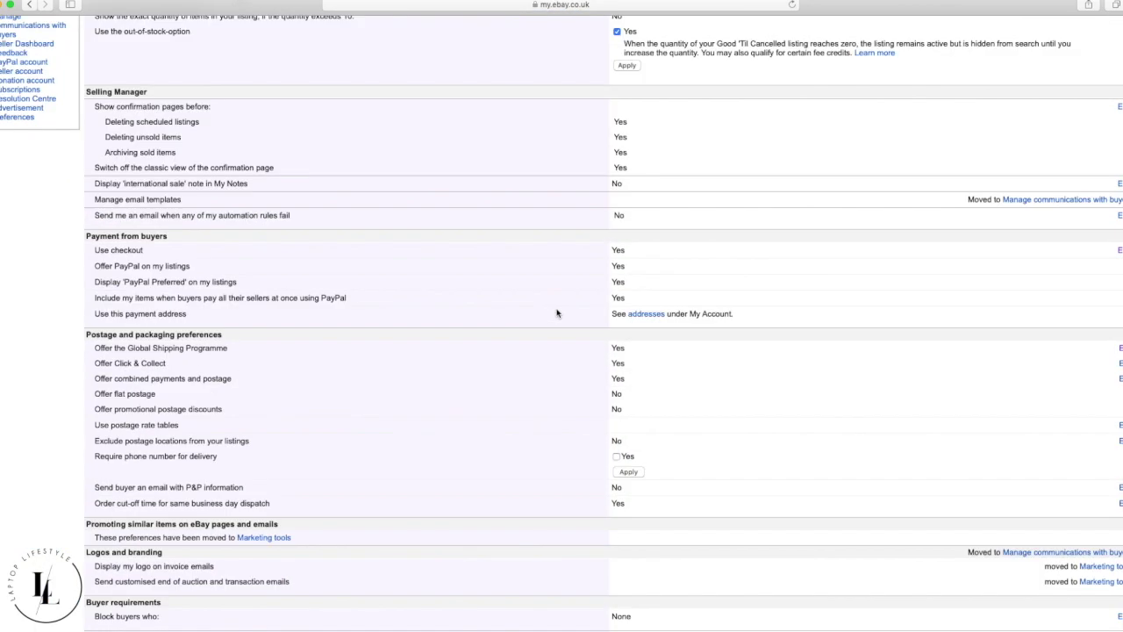
pyautogui.moveTo(627, 353); pyautogui.dragTo(609, 351)
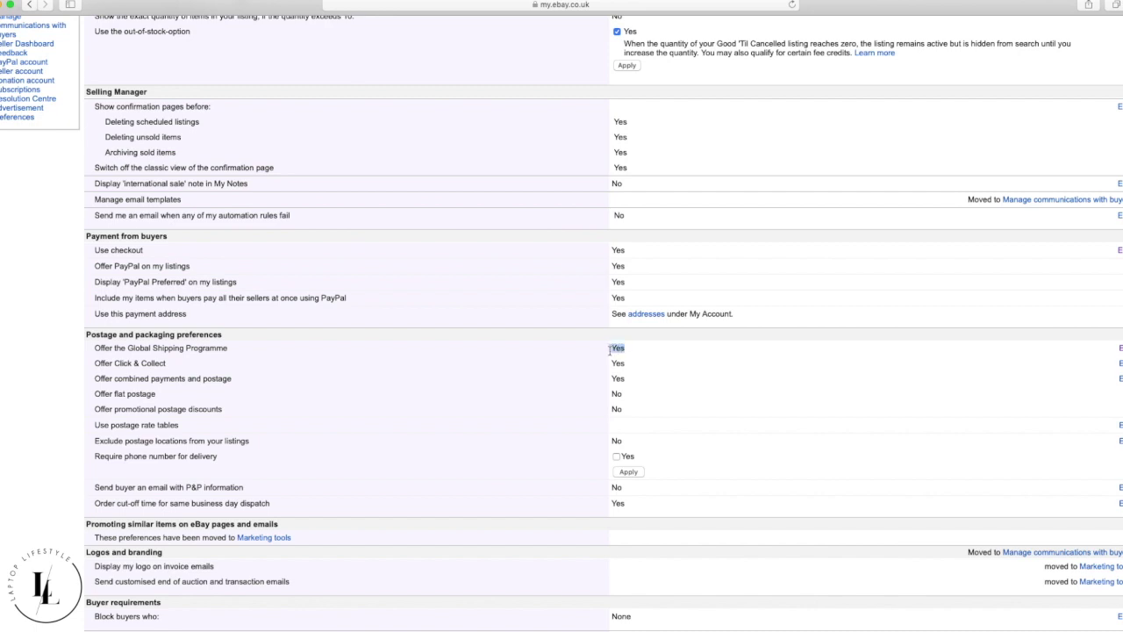
pyautogui.click(557, 427)
pyautogui.click(617, 457)
pyautogui.click(630, 475)
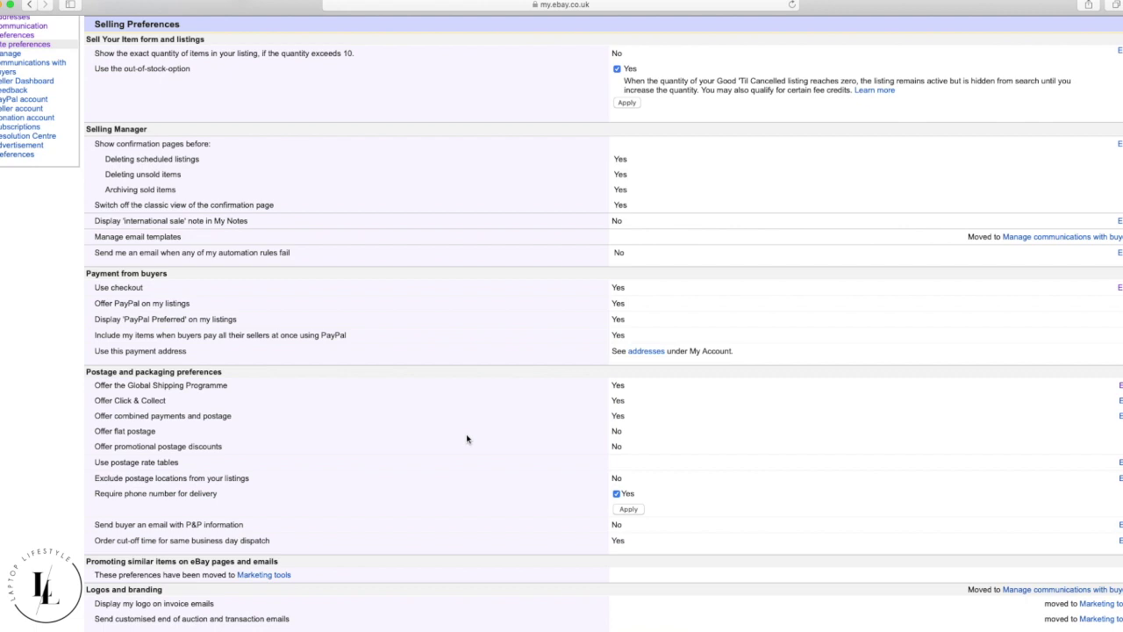
# Step: Review the postage settings, noting Offer Click & Collect is set to Yes
pyautogui.scroll(-3, 467, 439)
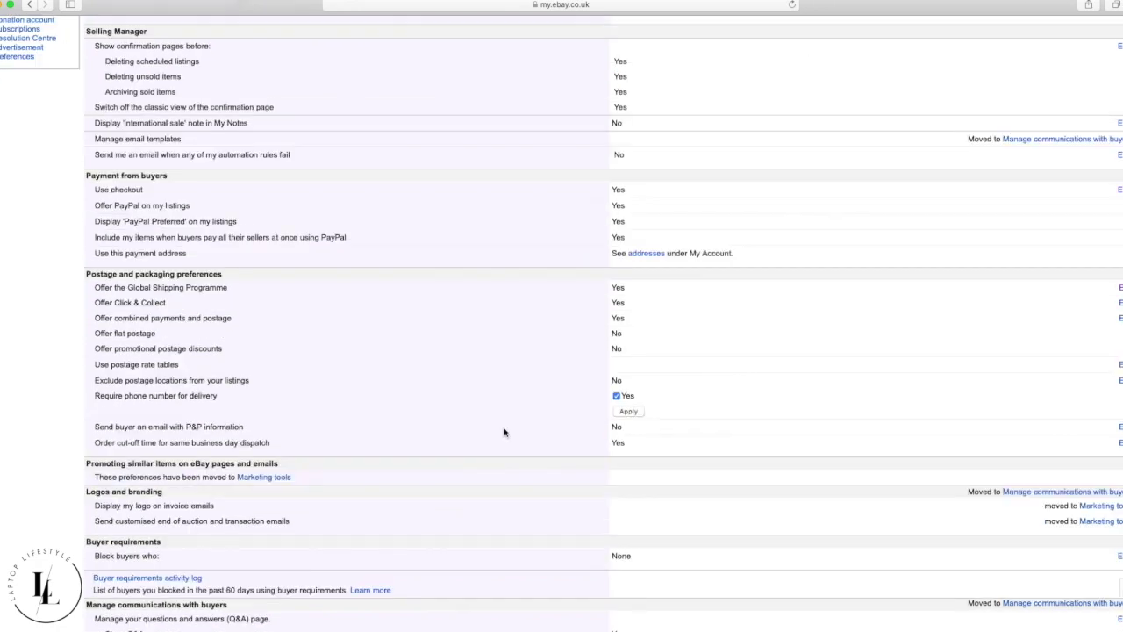
pyautogui.scroll(-3, 506, 430)
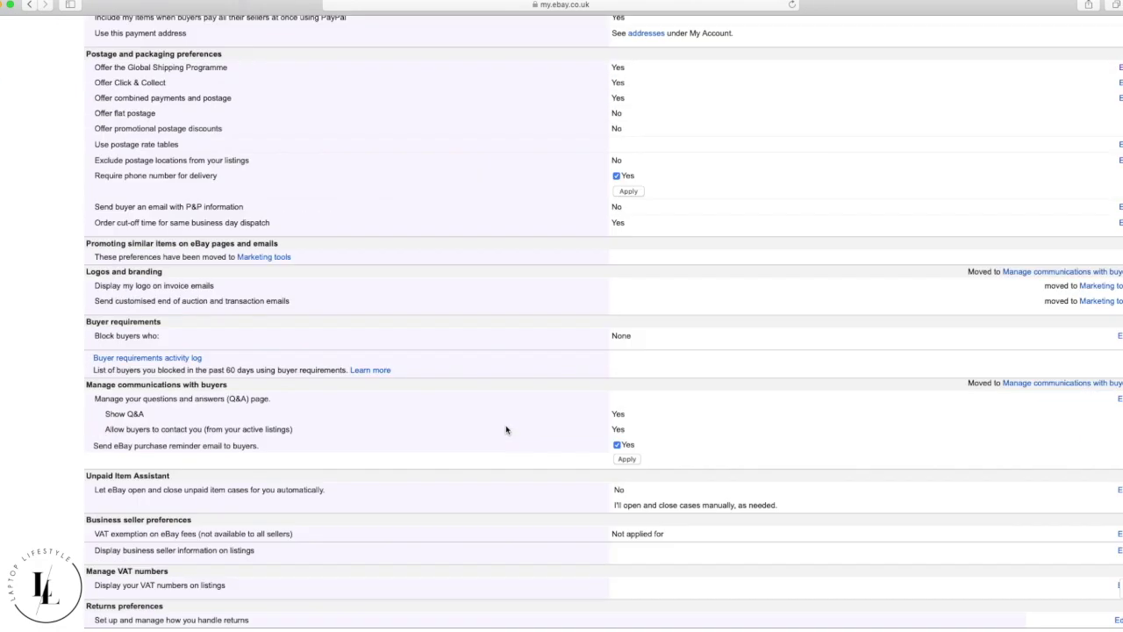
pyautogui.scroll(5, 505, 429)
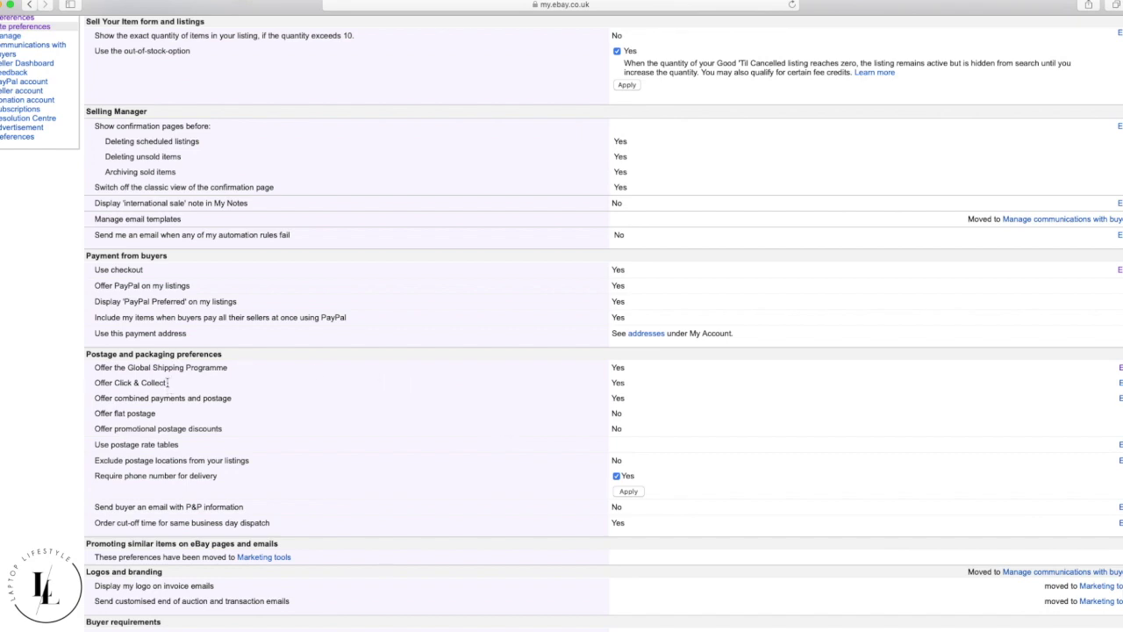
pyautogui.moveTo(170, 384); pyautogui.dragTo(97, 379)
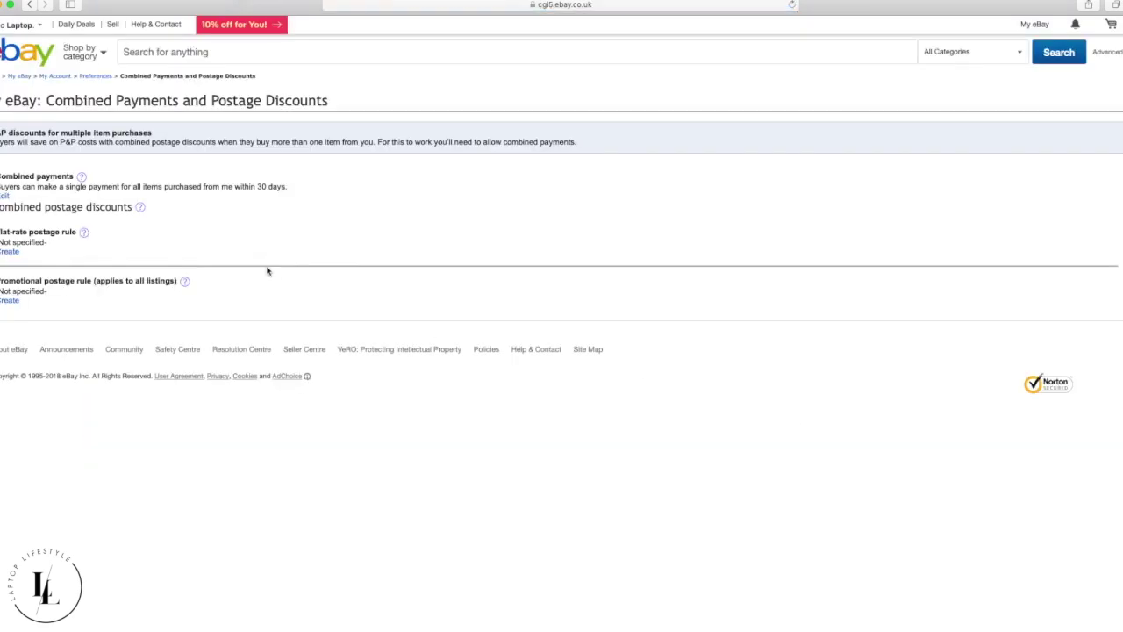
# Step: Stop buyers sending one combined payment, save, and return to Account settings
pyautogui.click(4, 198)
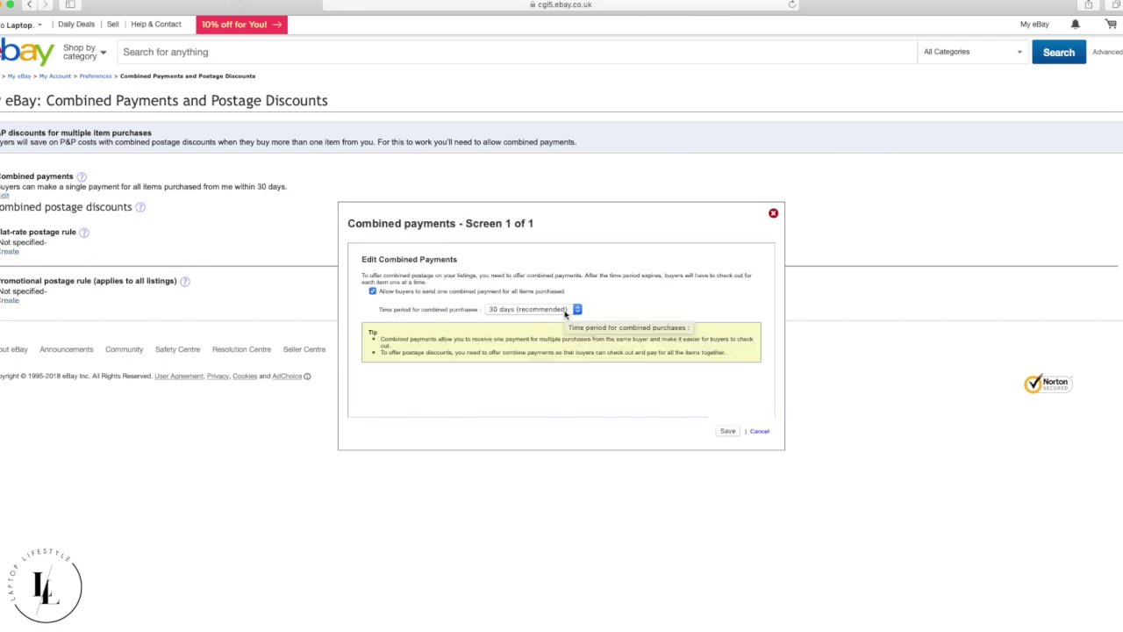
pyautogui.click(372, 290)
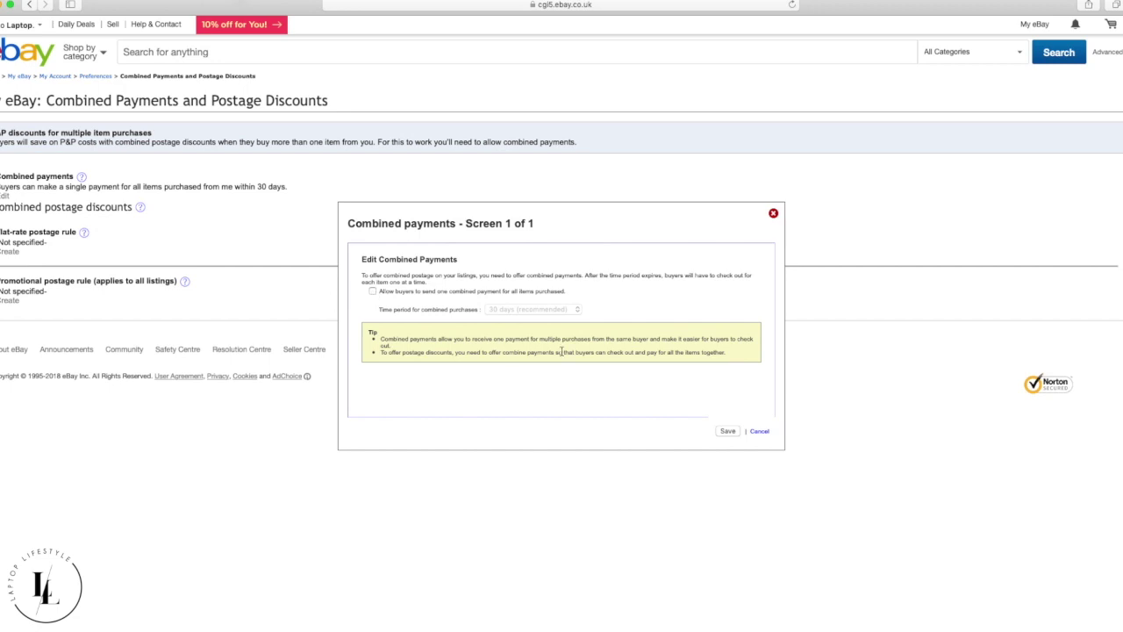
pyautogui.click(727, 432)
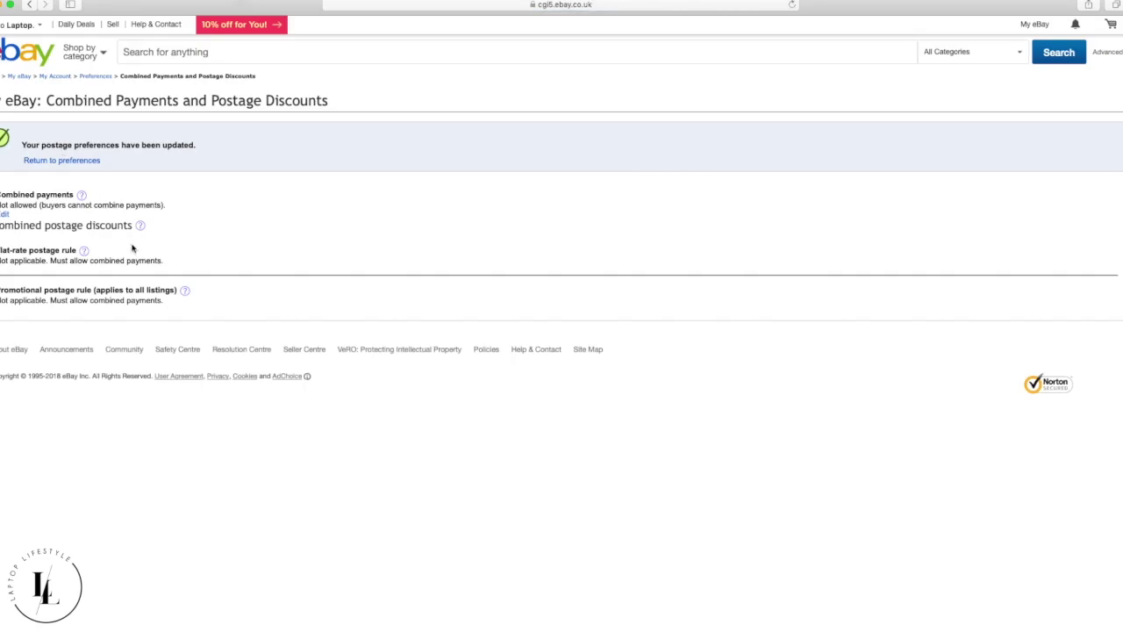
pyautogui.moveTo(14, 35)
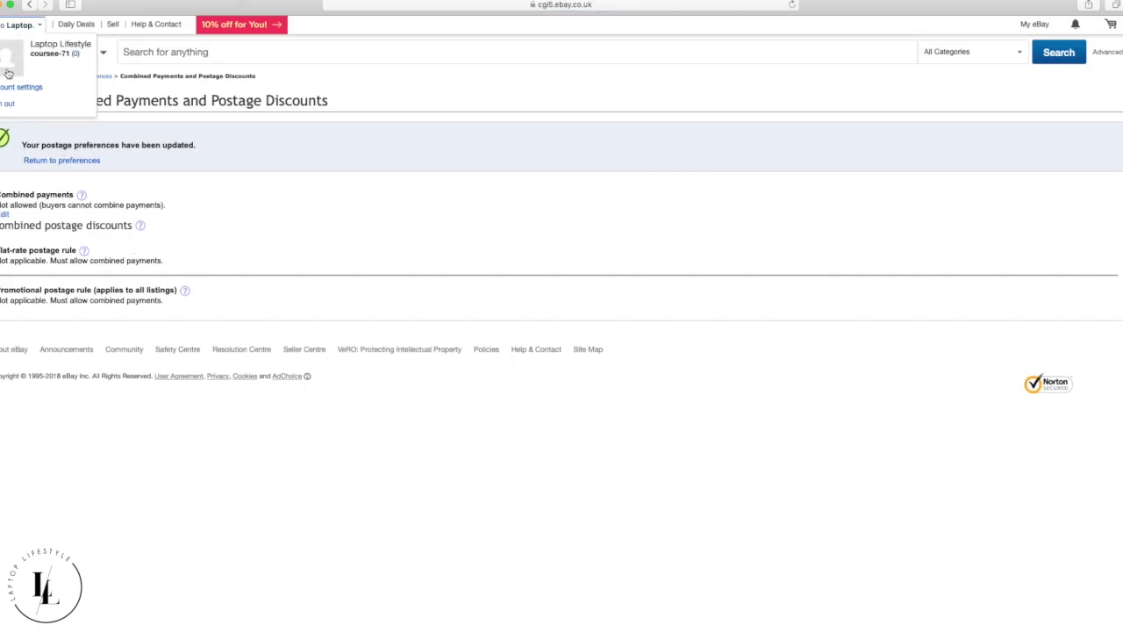
pyautogui.click(8, 88)
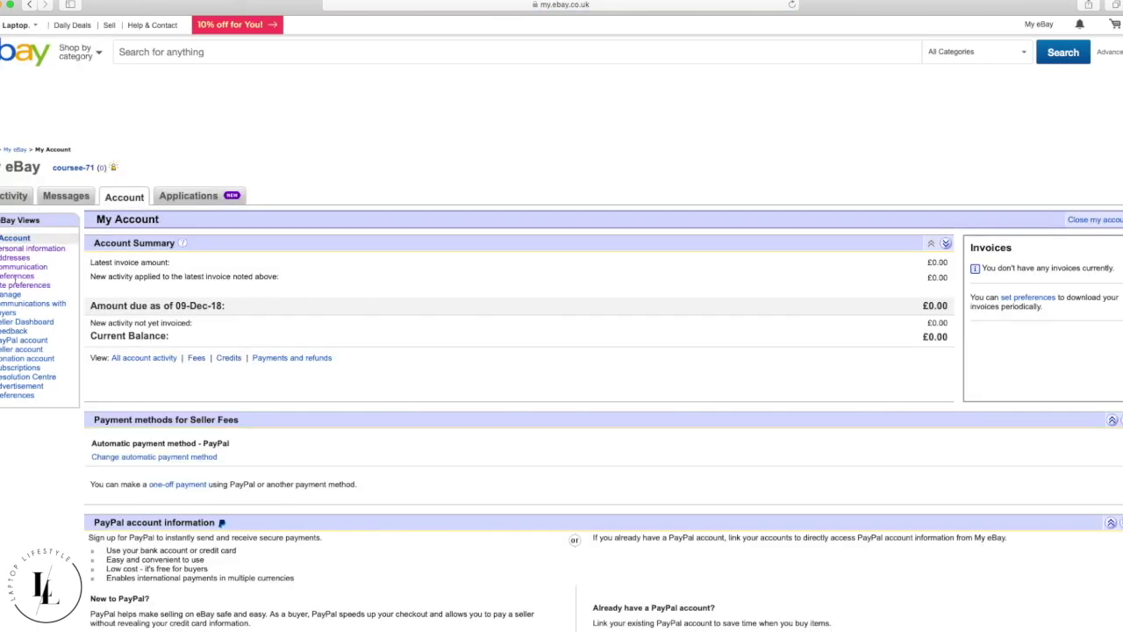
# Step: In Site preferences, edit the questions and answers page under Manage communications with buyers
pyautogui.click(26, 294)
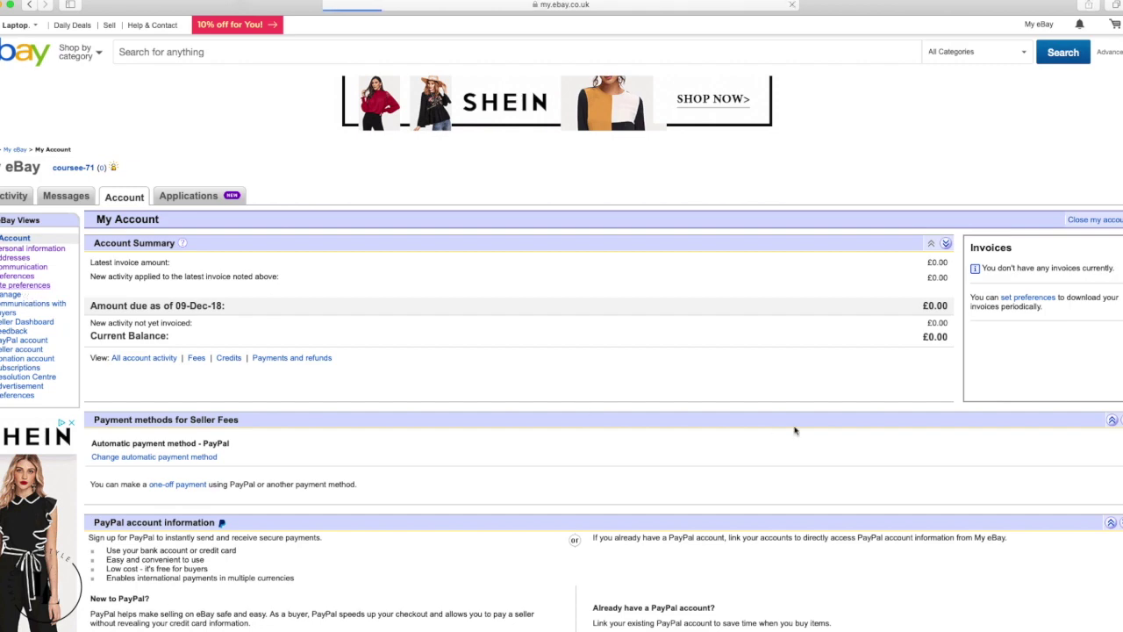
pyautogui.scroll(-3, 735, 390)
pyautogui.scroll(-5, 735, 390)
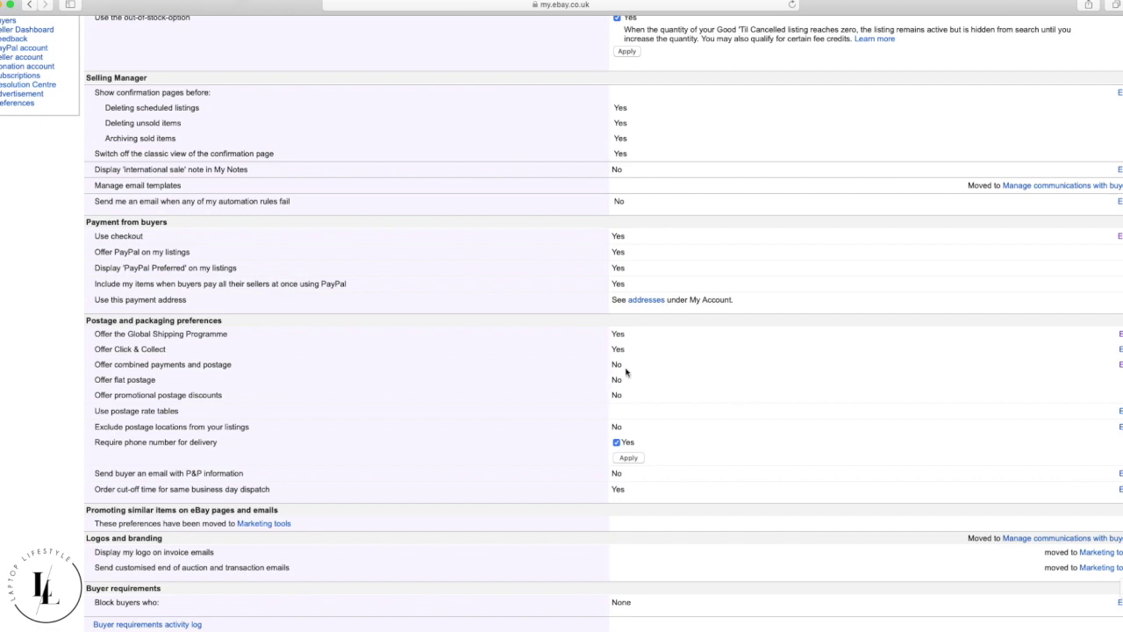
pyautogui.scroll(-3, 687, 426)
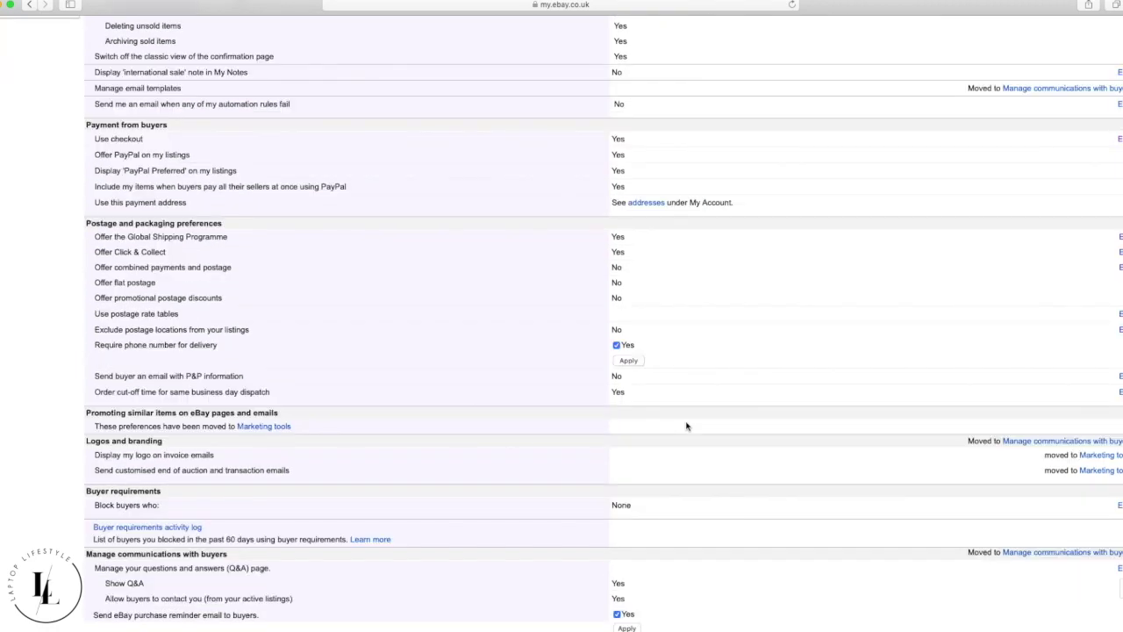
pyautogui.scroll(-5, 687, 427)
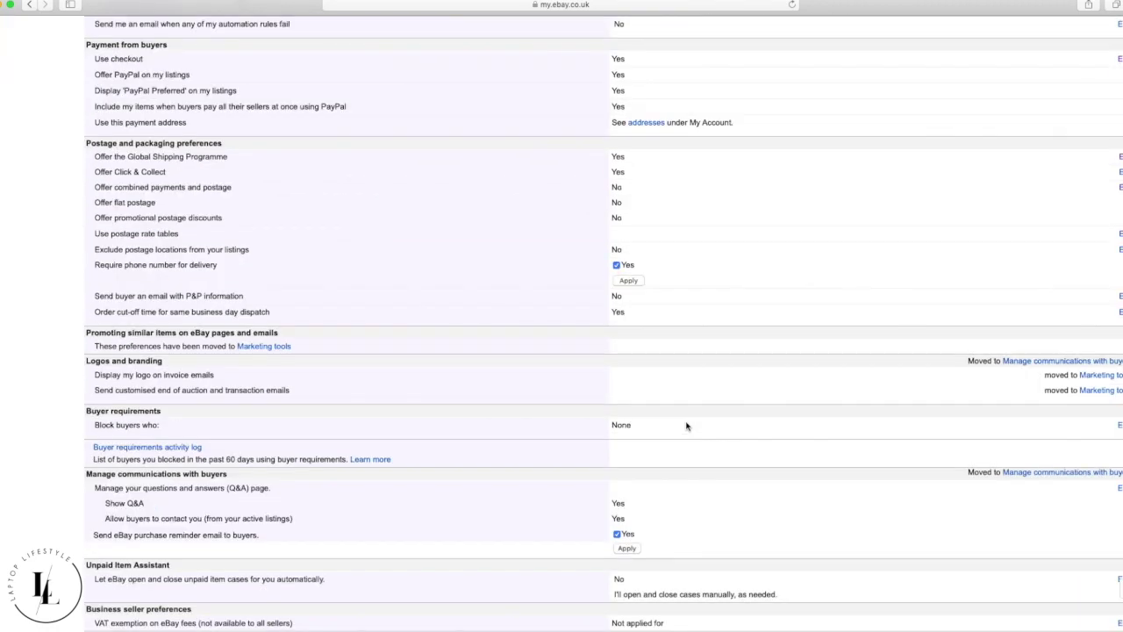
pyautogui.scroll(-2, 688, 427)
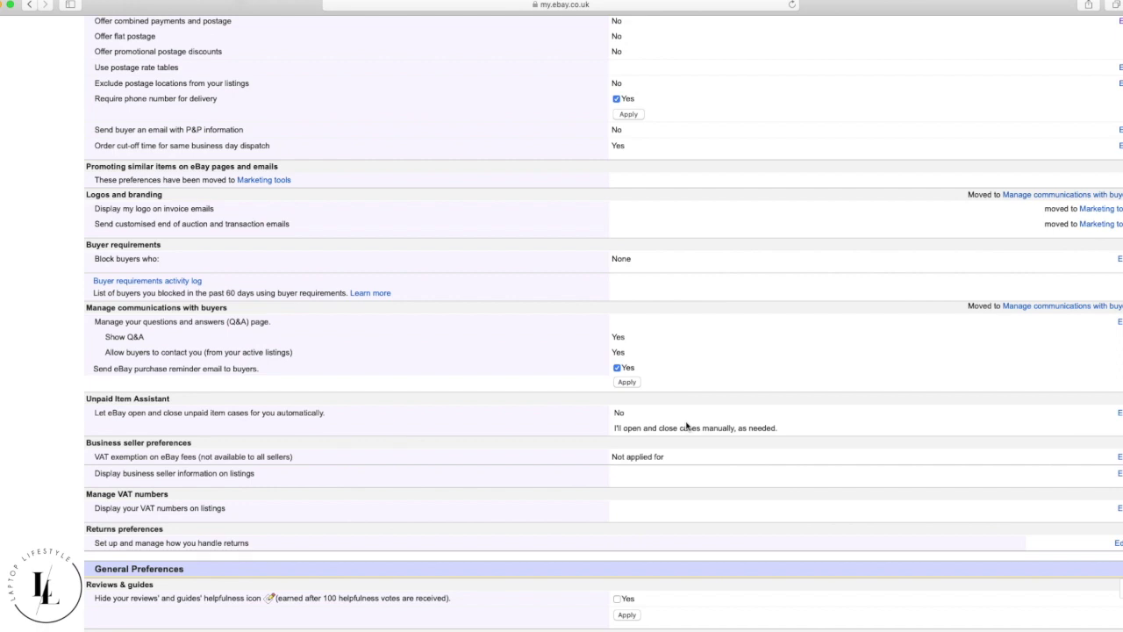
pyautogui.scroll(1, 687, 426)
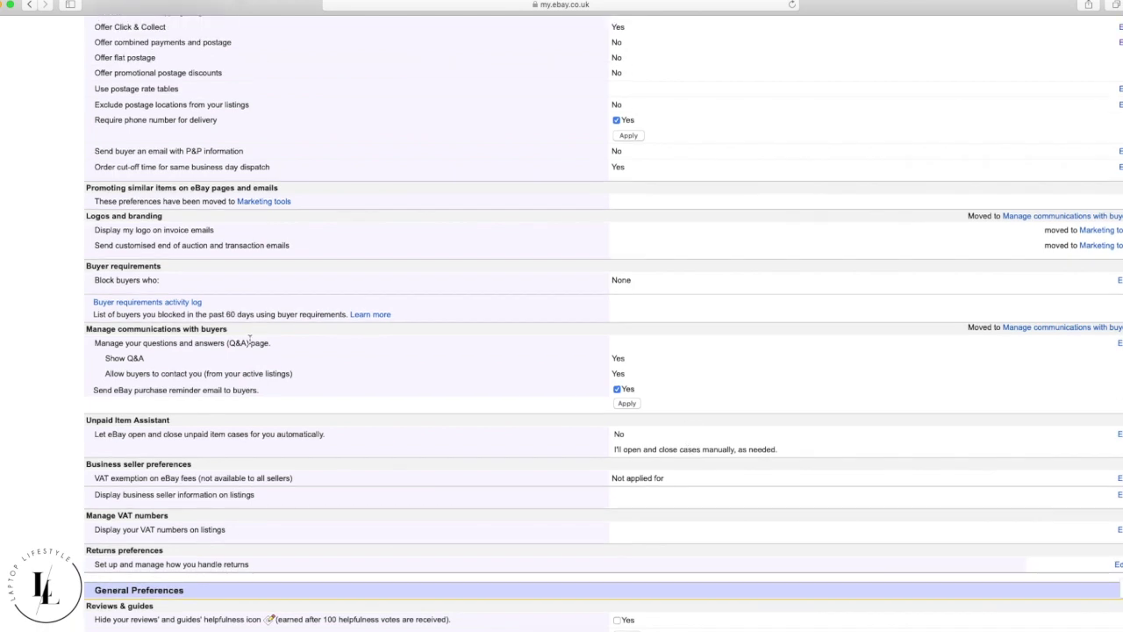
pyautogui.moveTo(229, 328); pyautogui.dragTo(82, 330)
pyautogui.click(493, 367)
pyautogui.click(1120, 345)
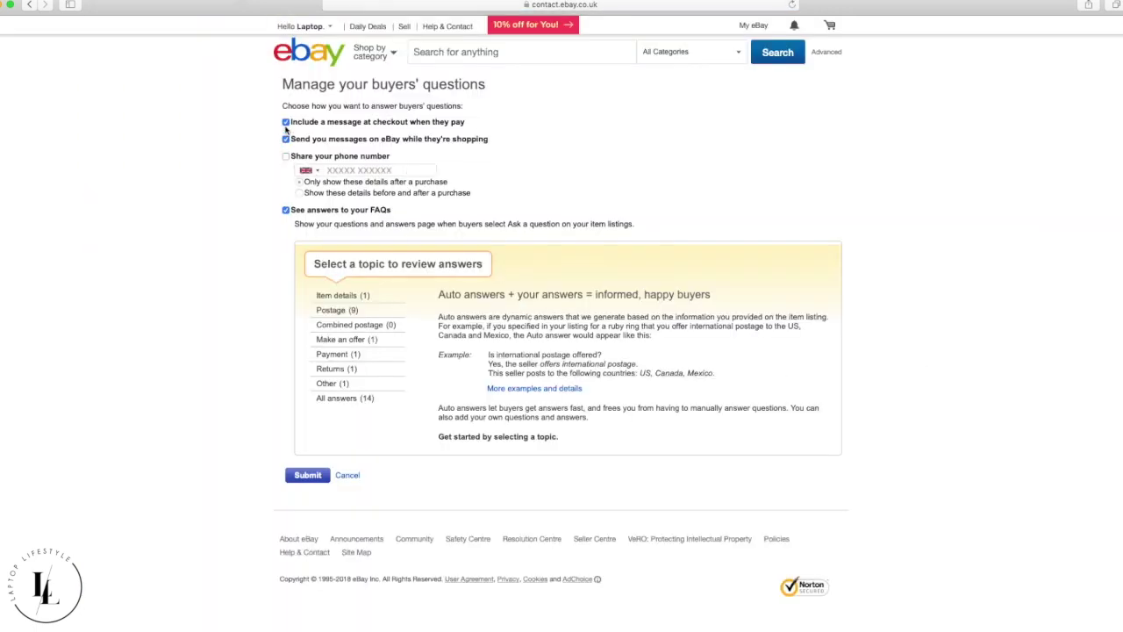
# Step: Turn off FAQ answers, share the seller's phone number after purchase, and submit
pyautogui.click(285, 211)
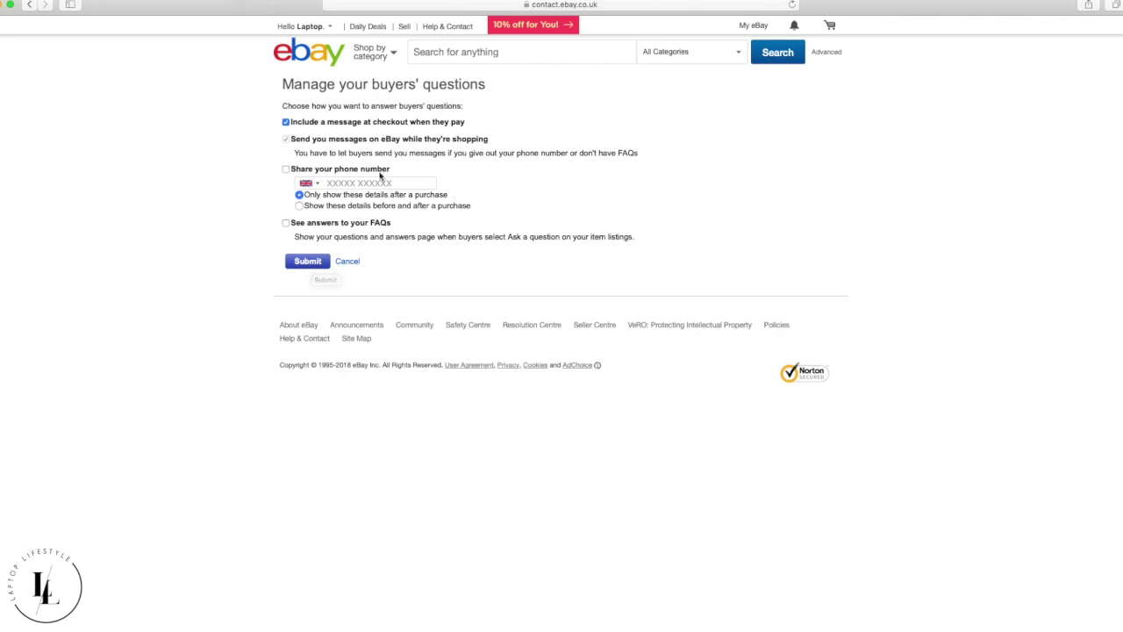
pyautogui.moveTo(395, 170); pyautogui.dragTo(302, 174)
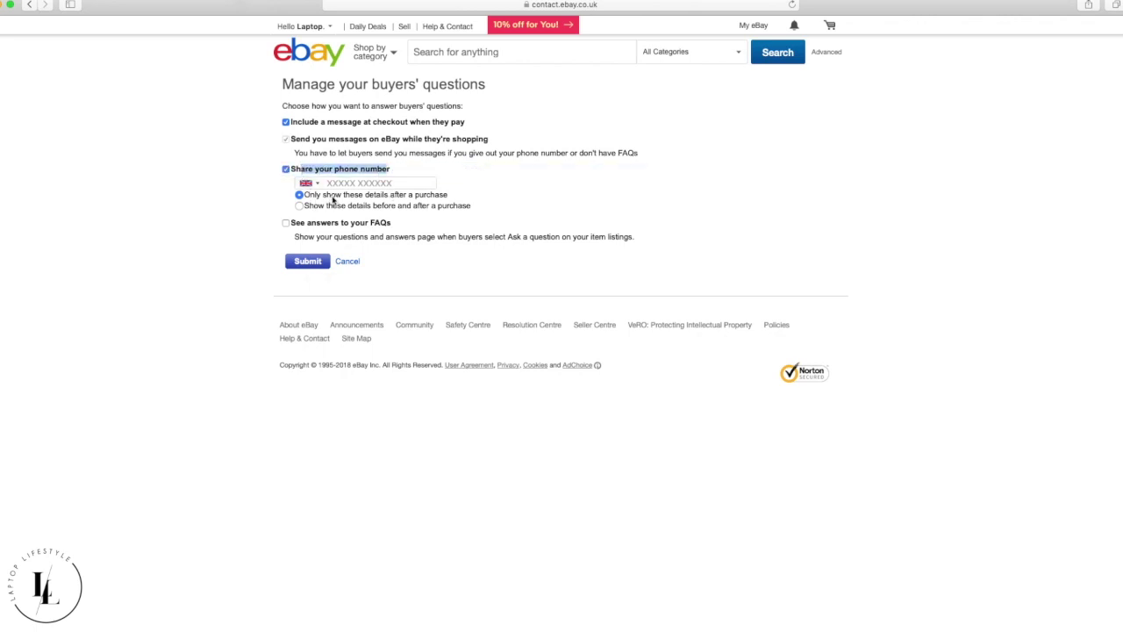
pyautogui.click(472, 200)
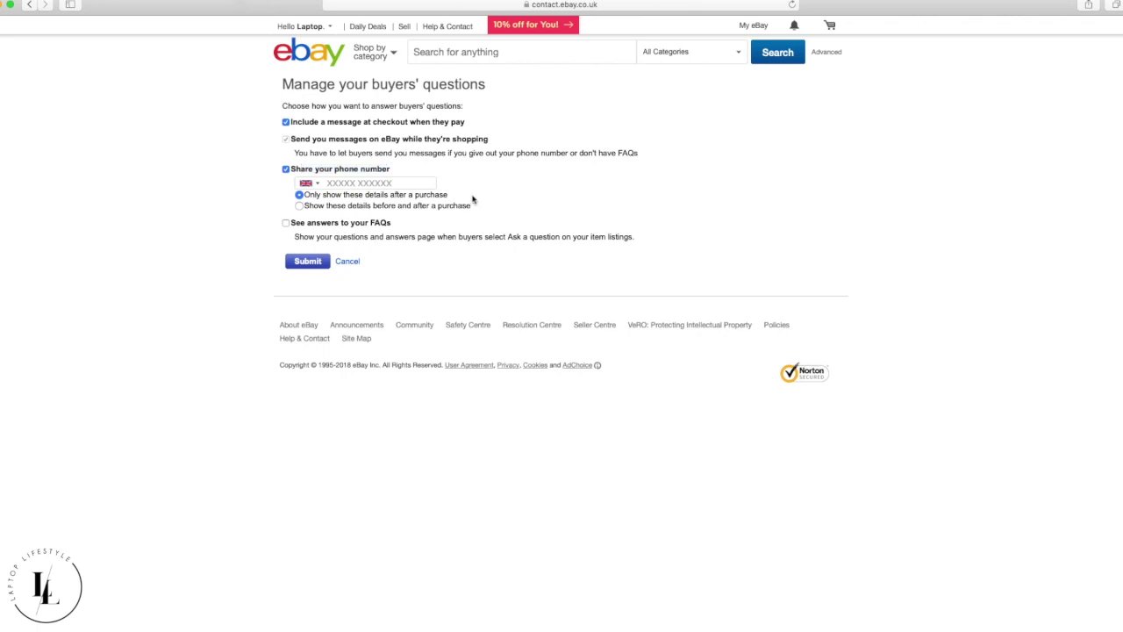
pyautogui.click(303, 267)
pyautogui.click(306, 263)
pyautogui.click(356, 182)
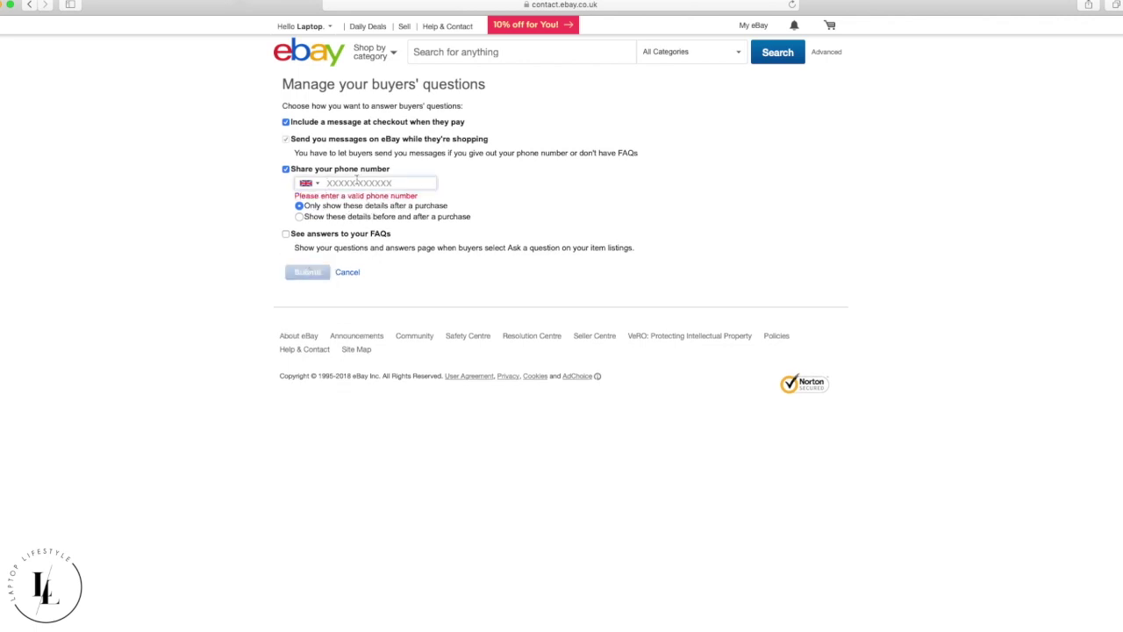
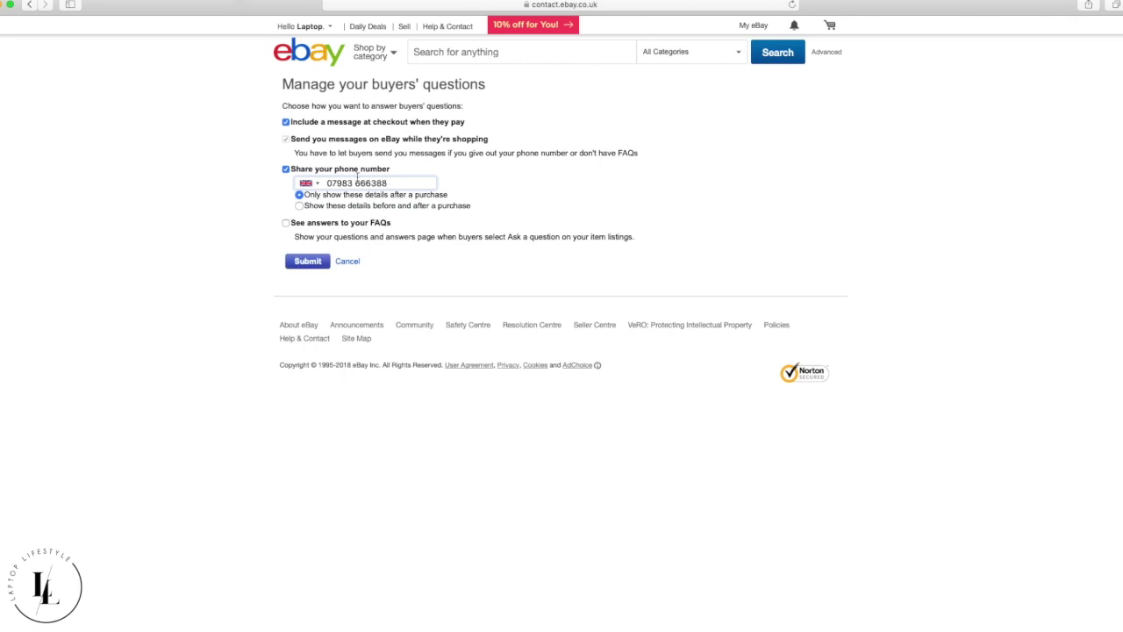
pyautogui.click(318, 263)
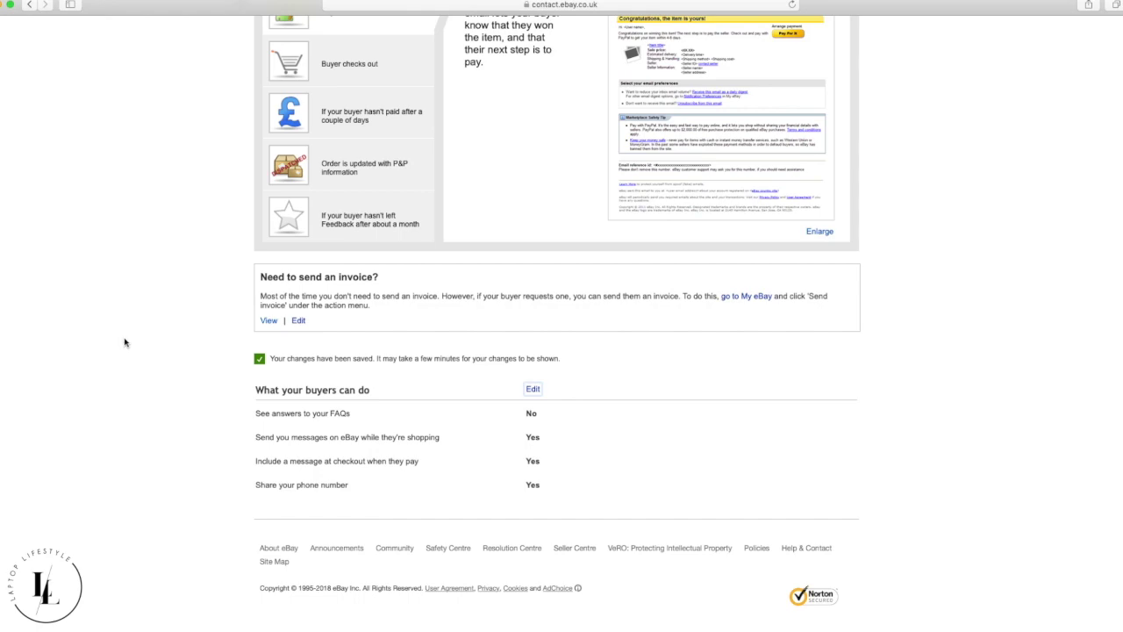
# Step: Return to Account settings from the Hello Laptop menu
pyautogui.scroll(3, 149, 350)
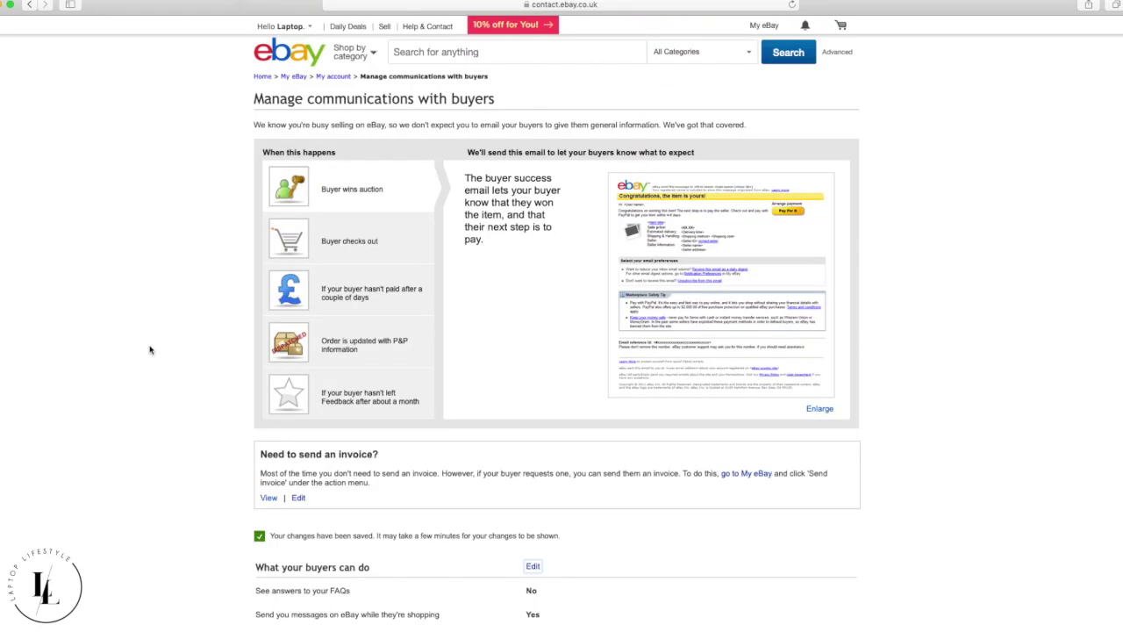
pyautogui.scroll(-3, 150, 350)
pyautogui.scroll(3, 150, 349)
pyautogui.scroll(-3, 151, 344)
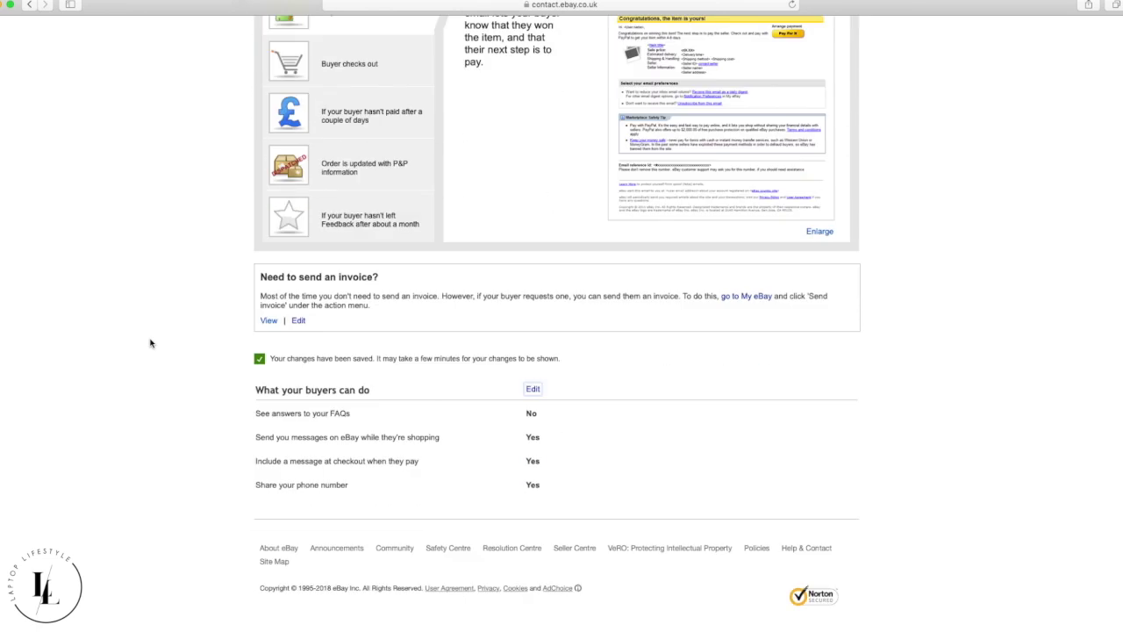
pyautogui.scroll(3, 150, 343)
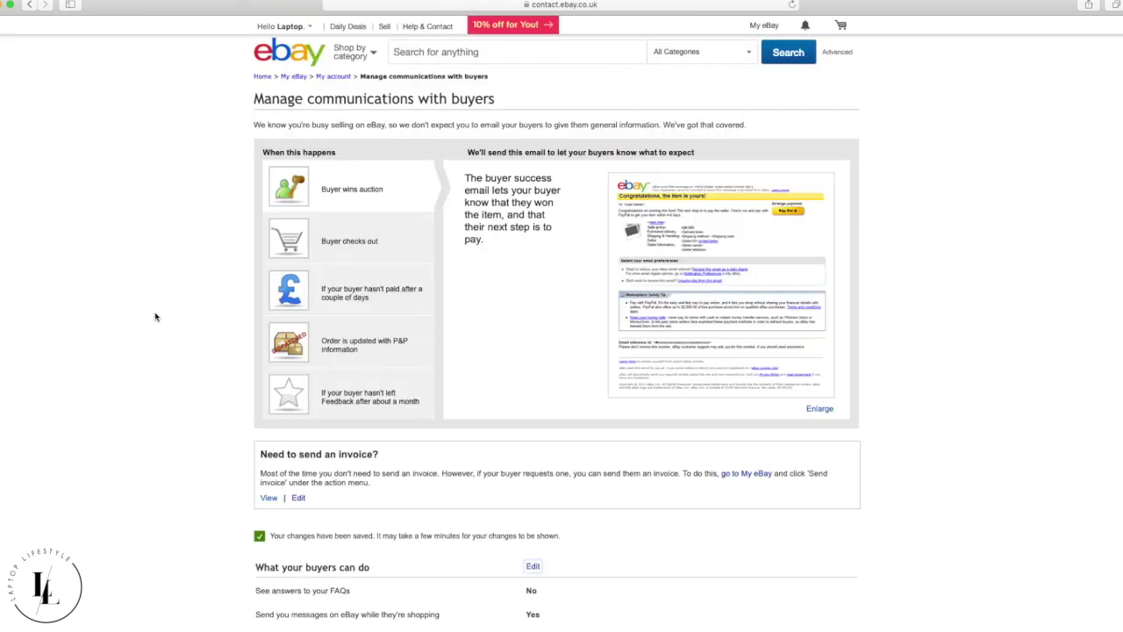
pyautogui.moveTo(285, 37)
pyautogui.click(275, 92)
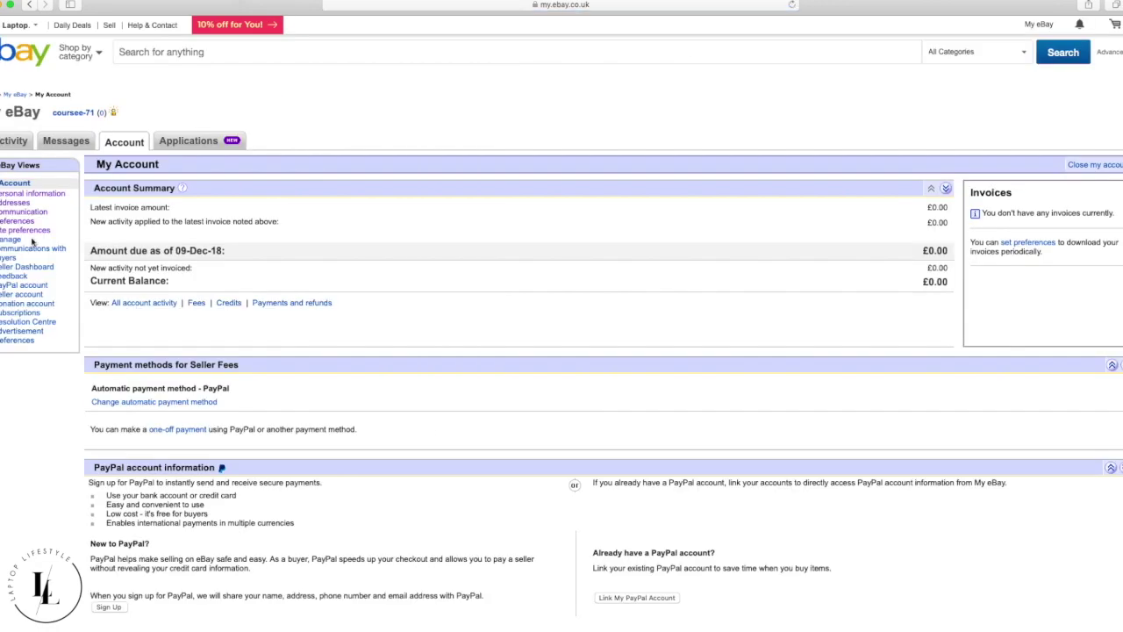
# Step: In Site preferences, edit 'Display business seller information on listings' under Business seller preferences
pyautogui.click(30, 232)
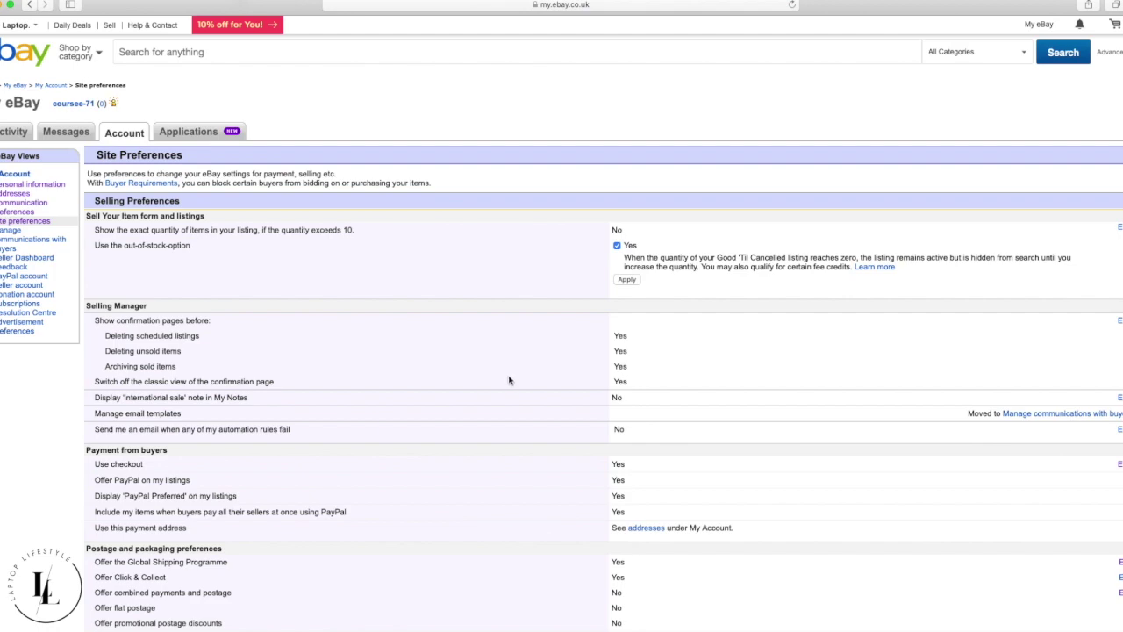
pyautogui.scroll(-5, 509, 380)
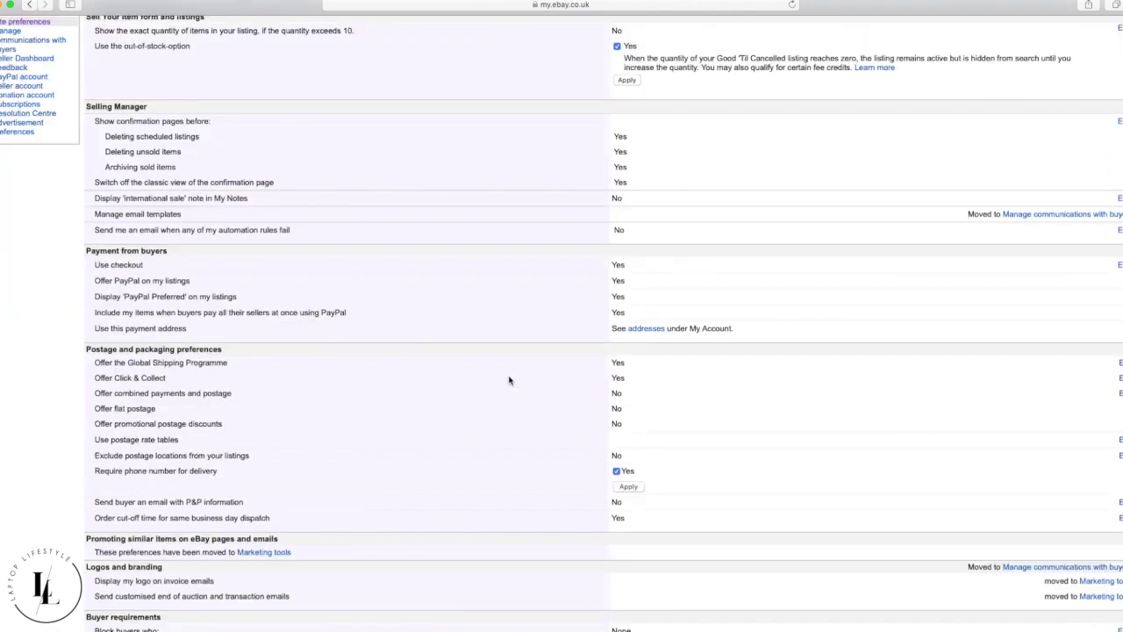
pyautogui.scroll(-1, 509, 380)
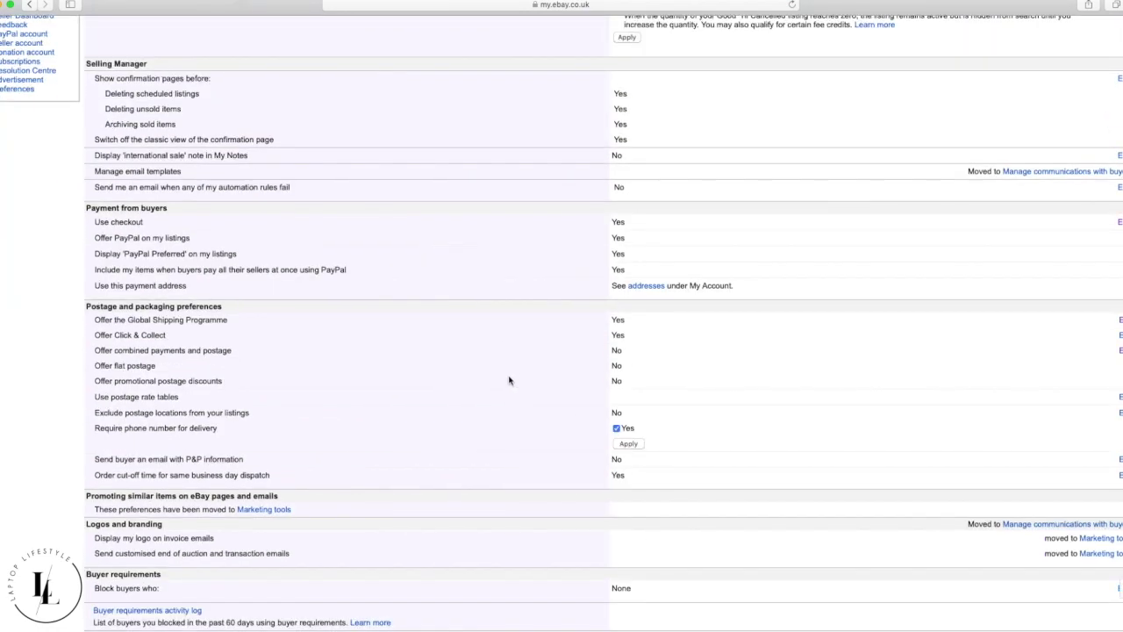
pyautogui.scroll(-10, 509, 380)
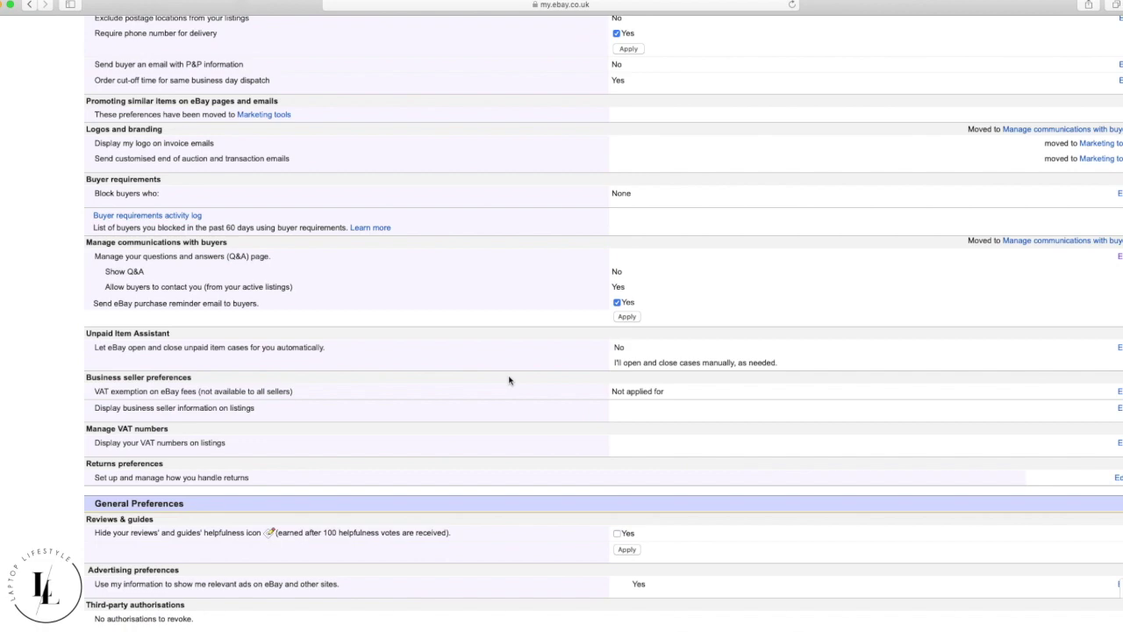
pyautogui.scroll(-7, 509, 380)
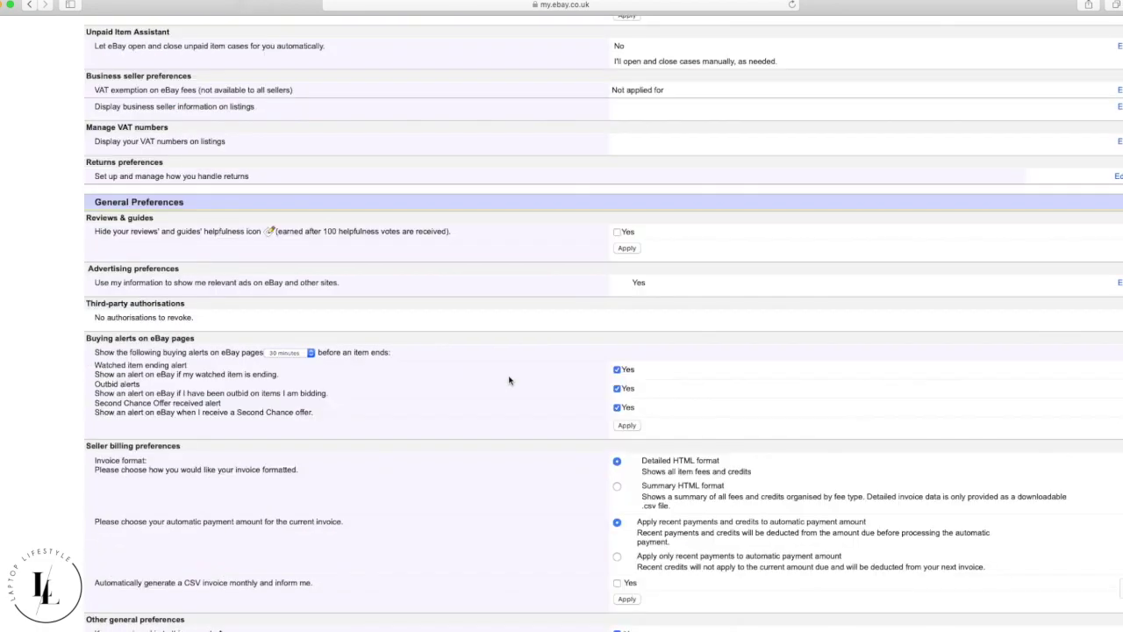
pyautogui.scroll(3, 509, 380)
pyautogui.scroll(1, 156, 230)
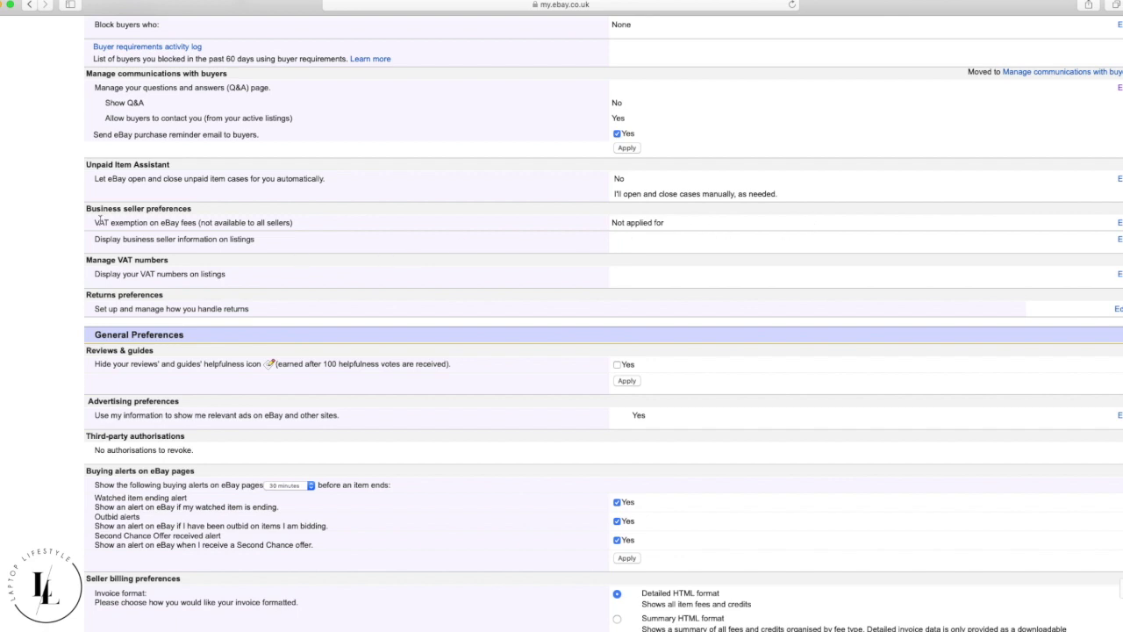
pyautogui.moveTo(98, 221); pyautogui.dragTo(82, 208)
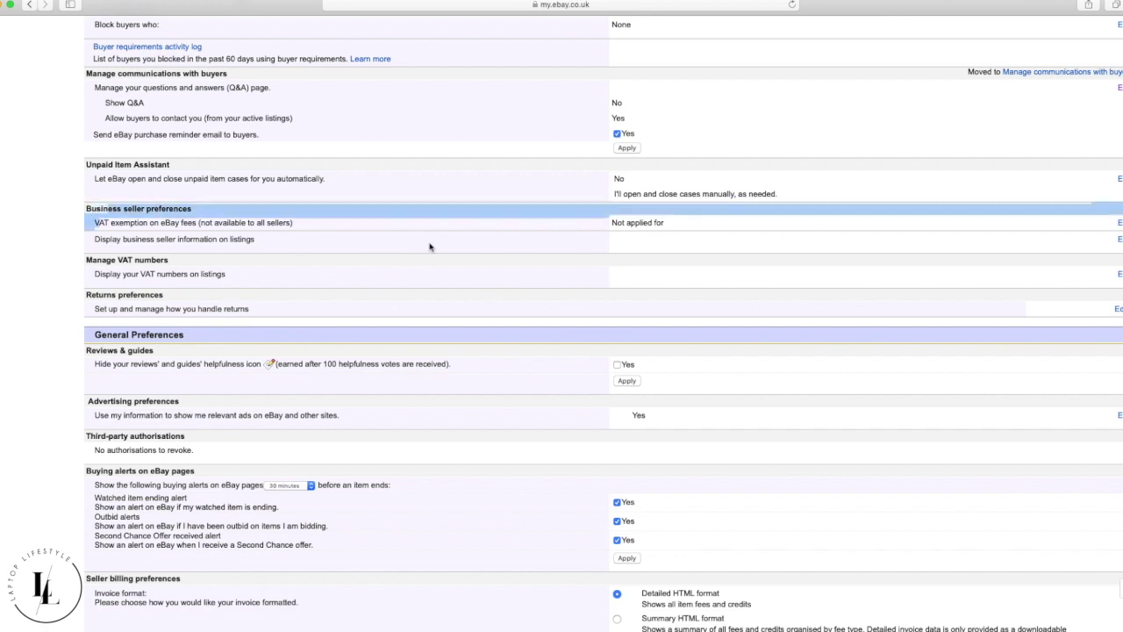
pyautogui.click(482, 232)
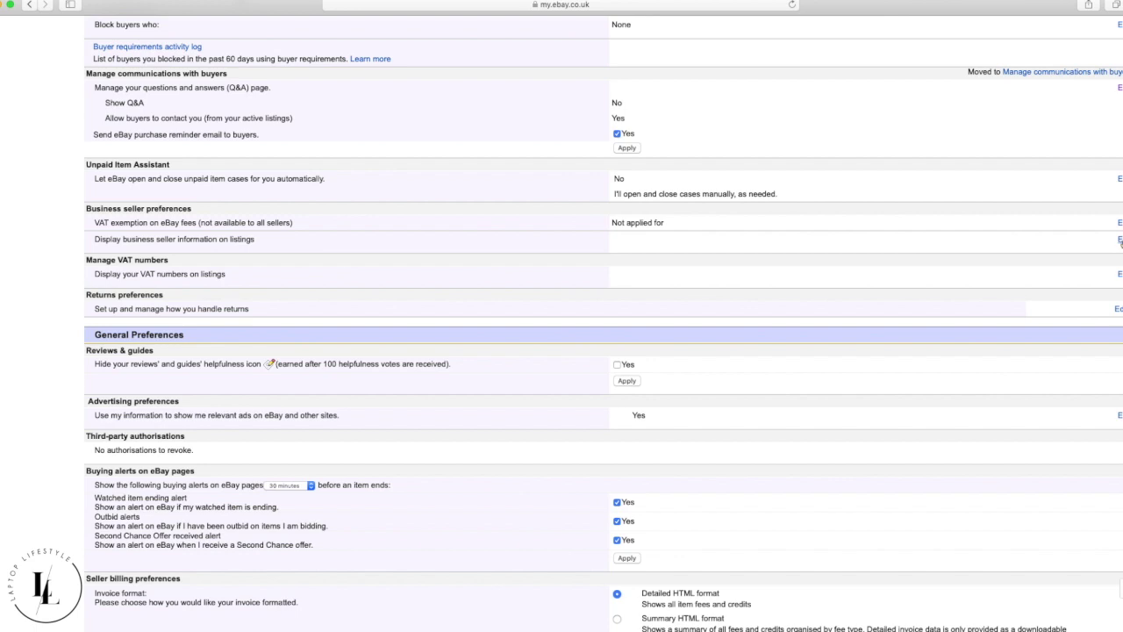
pyautogui.click(1120, 239)
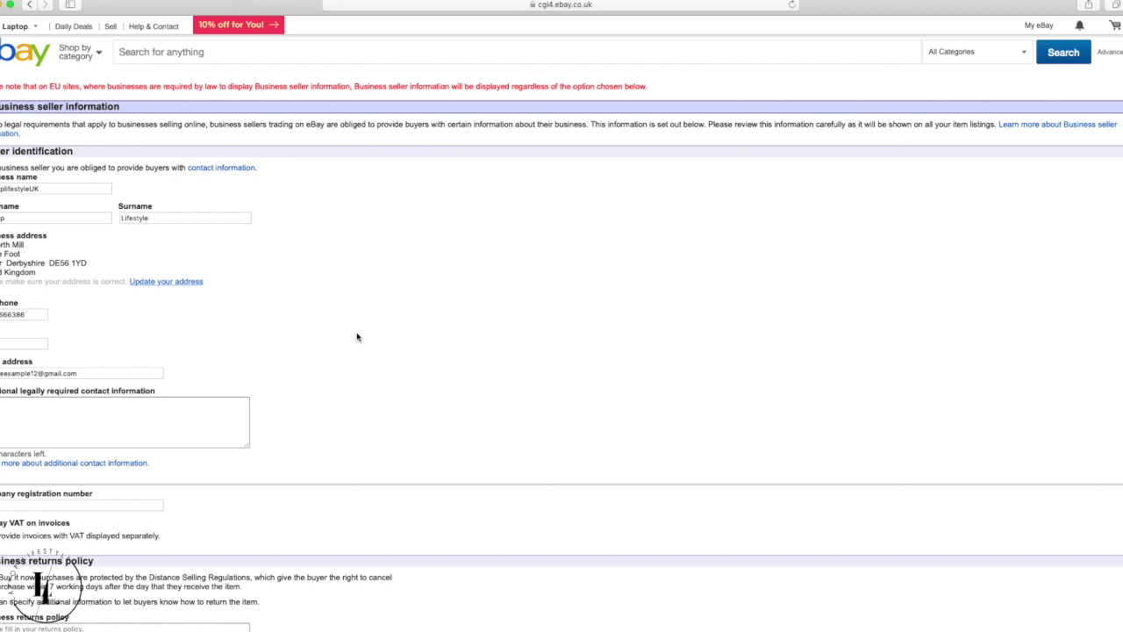
pyautogui.scroll(-2, 358, 337)
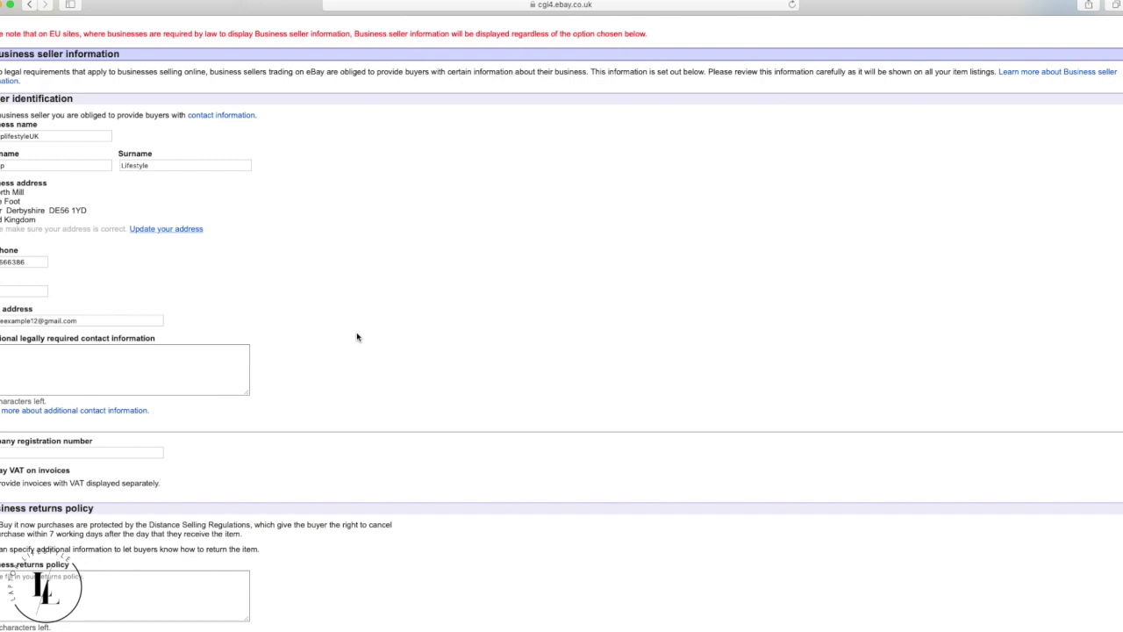
pyautogui.scroll(-3, 357, 337)
pyautogui.scroll(5, 357, 337)
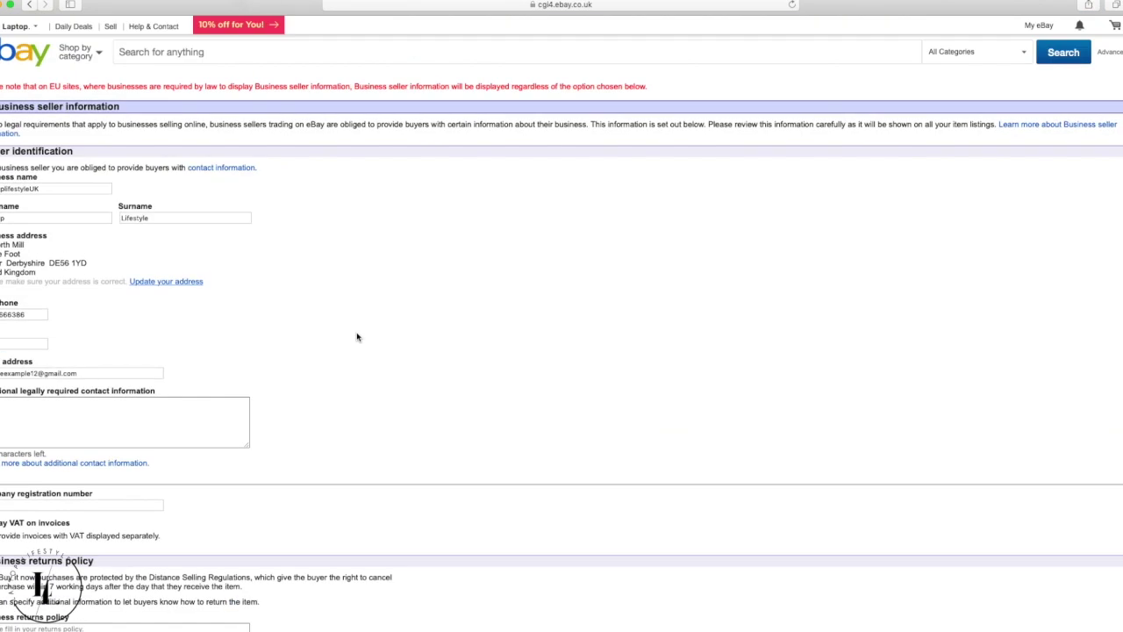
pyautogui.scroll(-7, 357, 337)
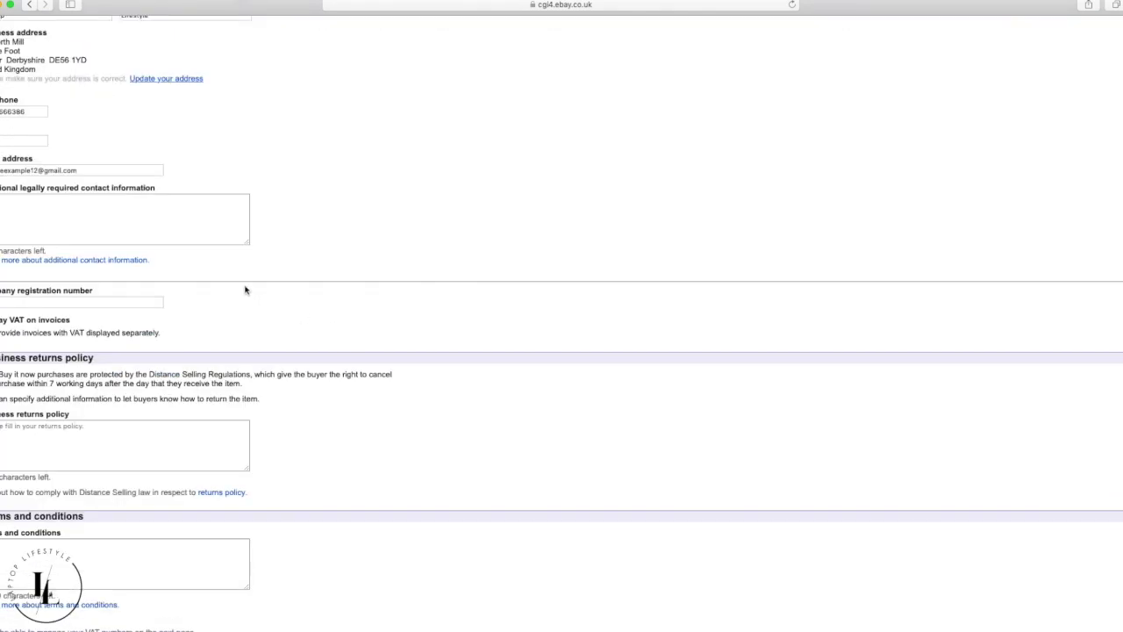
pyautogui.scroll(5, 248, 291)
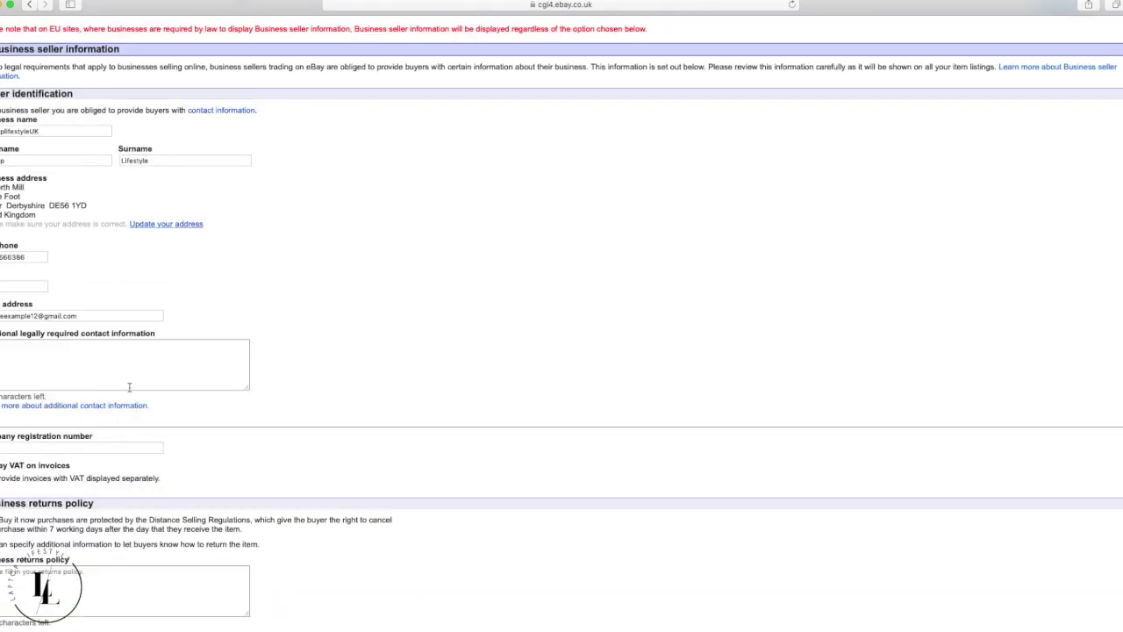
pyautogui.click(58, 449)
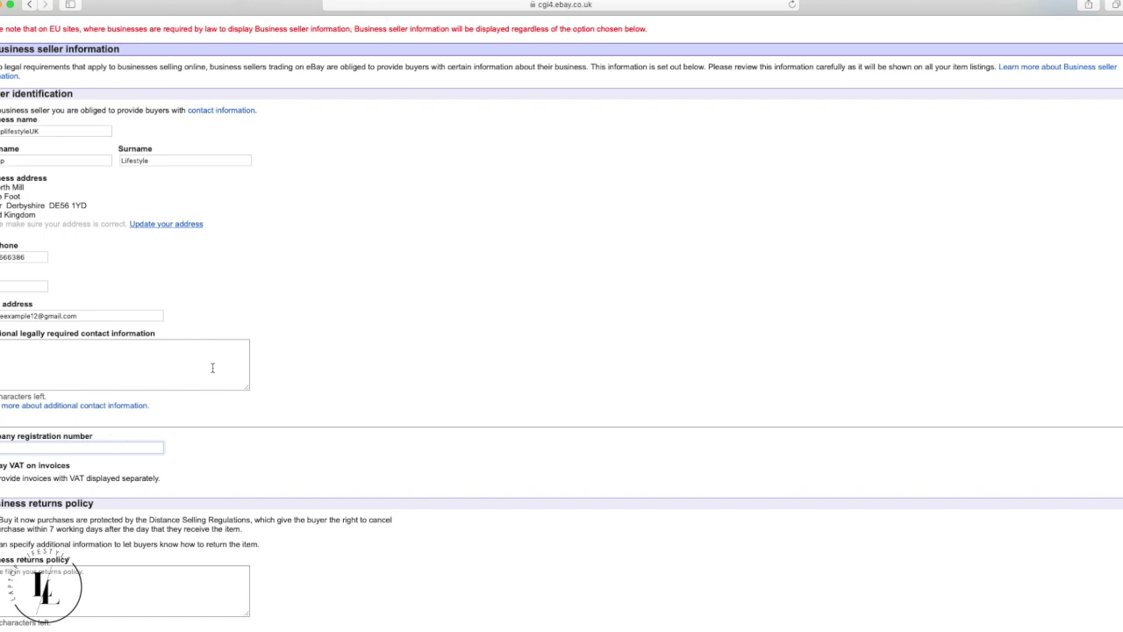
pyautogui.scroll(-6, 431, 330)
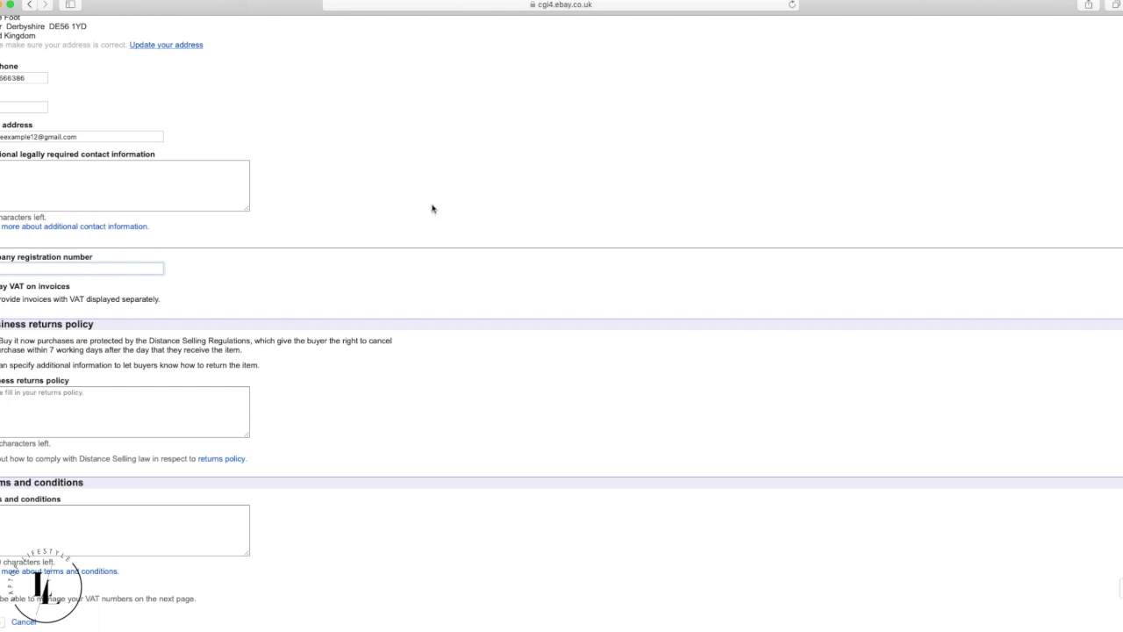
pyautogui.click(405, 271)
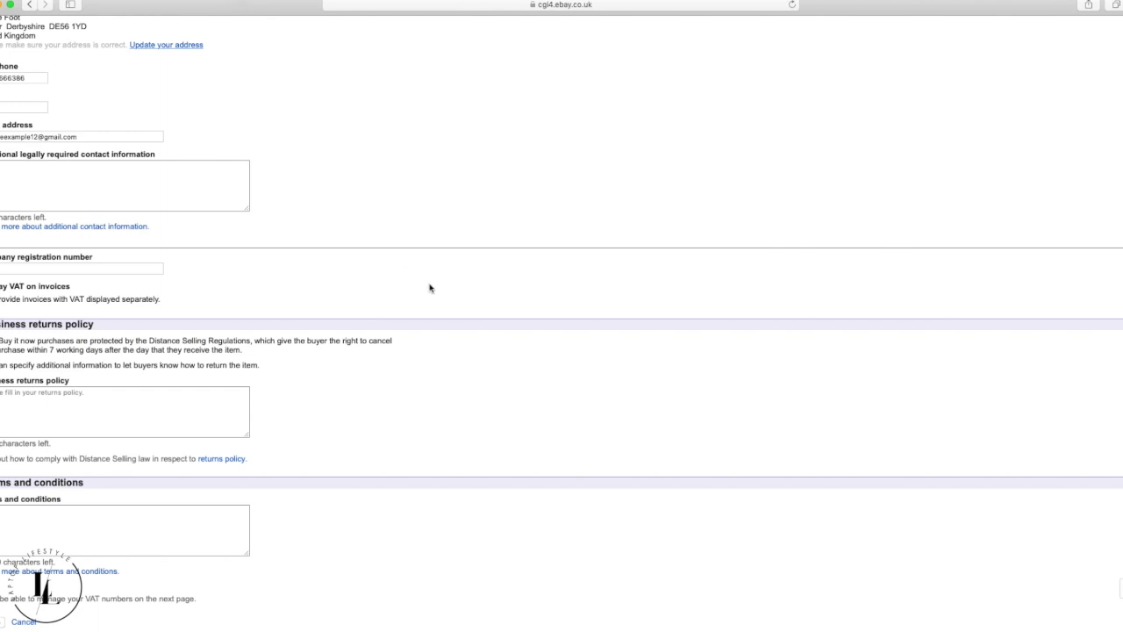
pyautogui.scroll(-3, 430, 288)
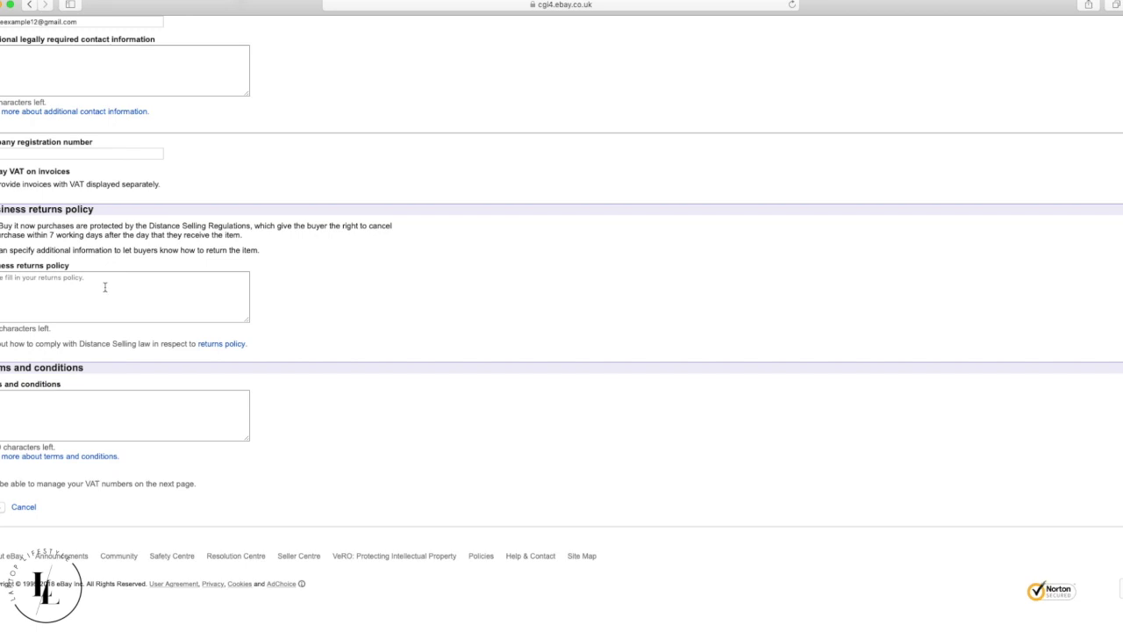
# Step: Enter 'My return window' as the business returns policy
pyautogui.click(79, 302)
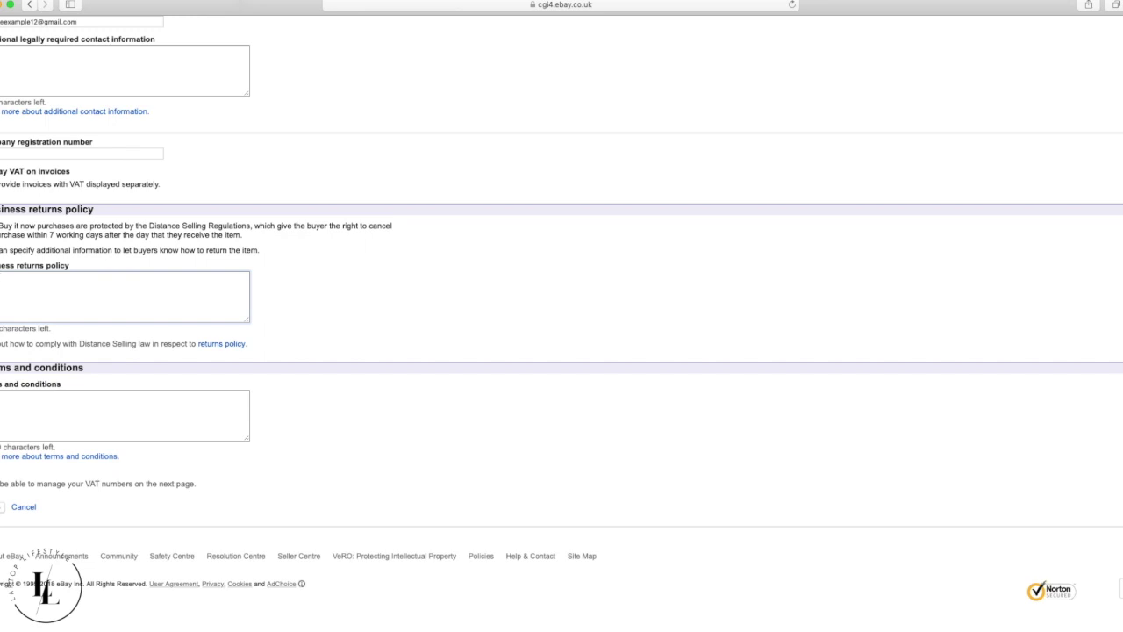
pyautogui.write('My return window')
# Step: Submit the business seller information and declare the account not VAT registered
pyautogui.click(1, 513)
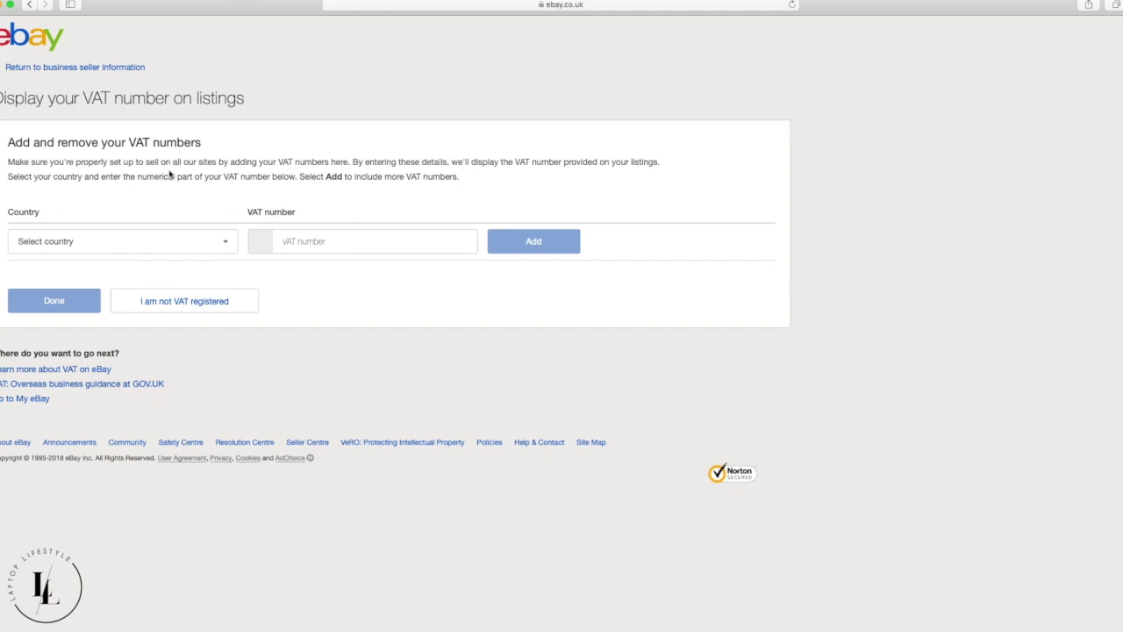
pyautogui.click(169, 301)
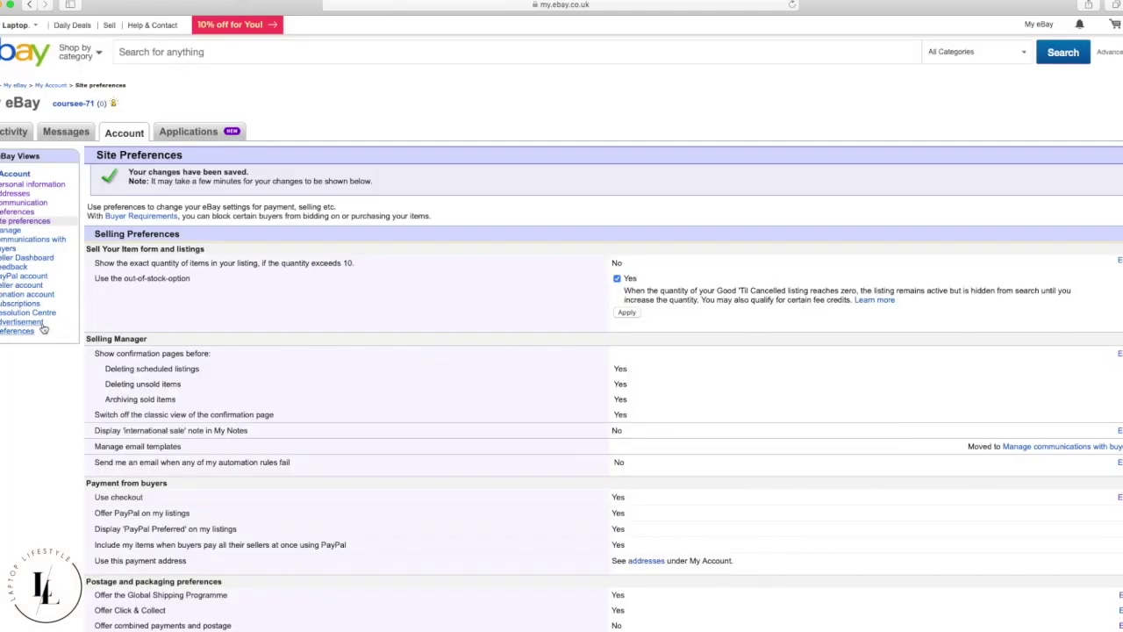
# Step: Find Returns preferences in Site preferences and open it for editing
pyautogui.scroll(-10, 493, 448)
pyautogui.scroll(-5, 493, 448)
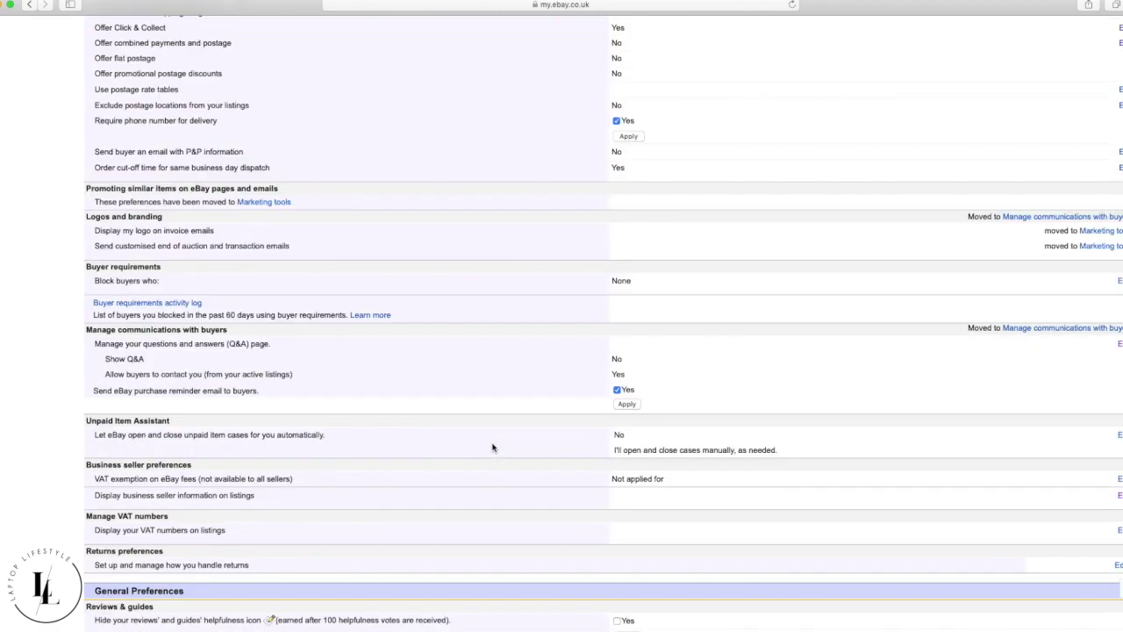
pyautogui.scroll(15, 493, 447)
pyautogui.scroll(-20, 376, 435)
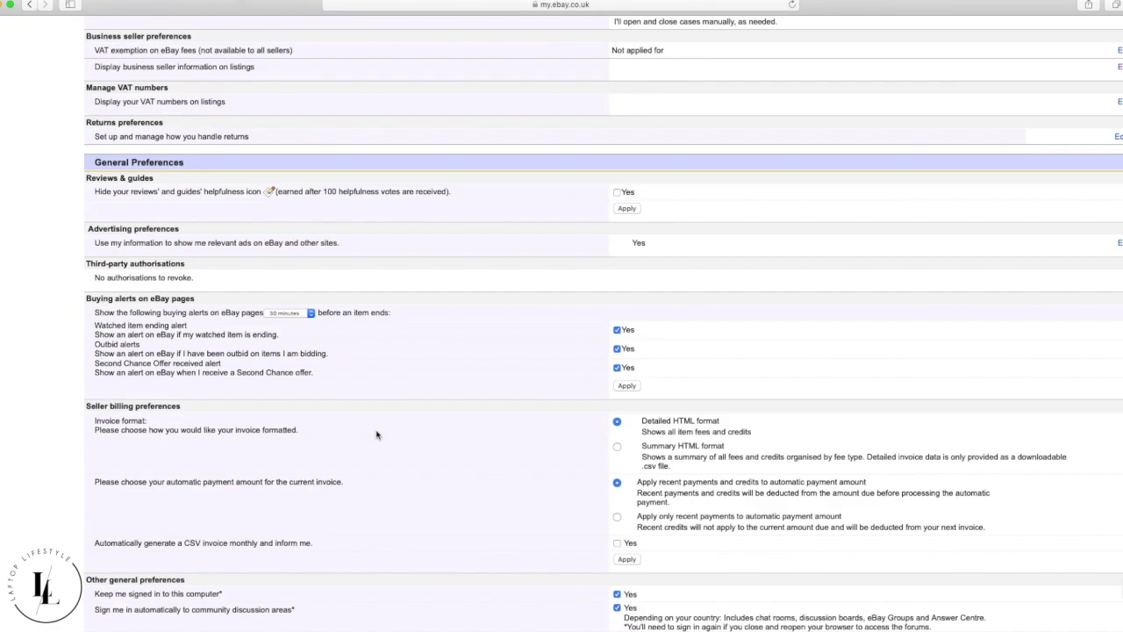
pyautogui.scroll(5, 376, 434)
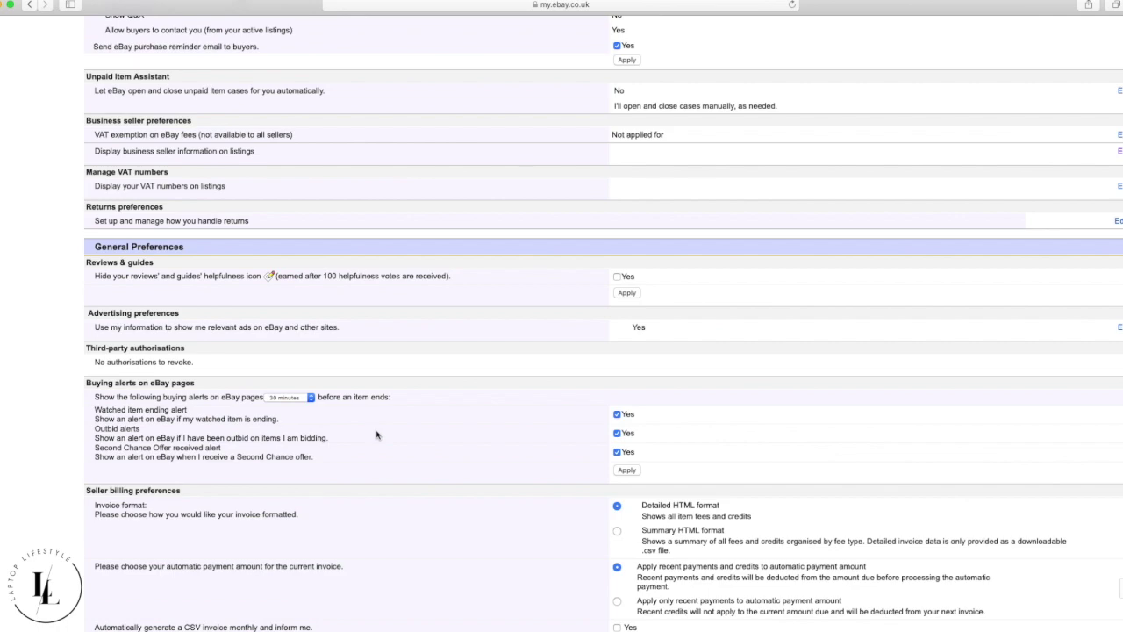
pyautogui.scroll(4, 377, 434)
pyautogui.moveTo(87, 369); pyautogui.dragTo(288, 387)
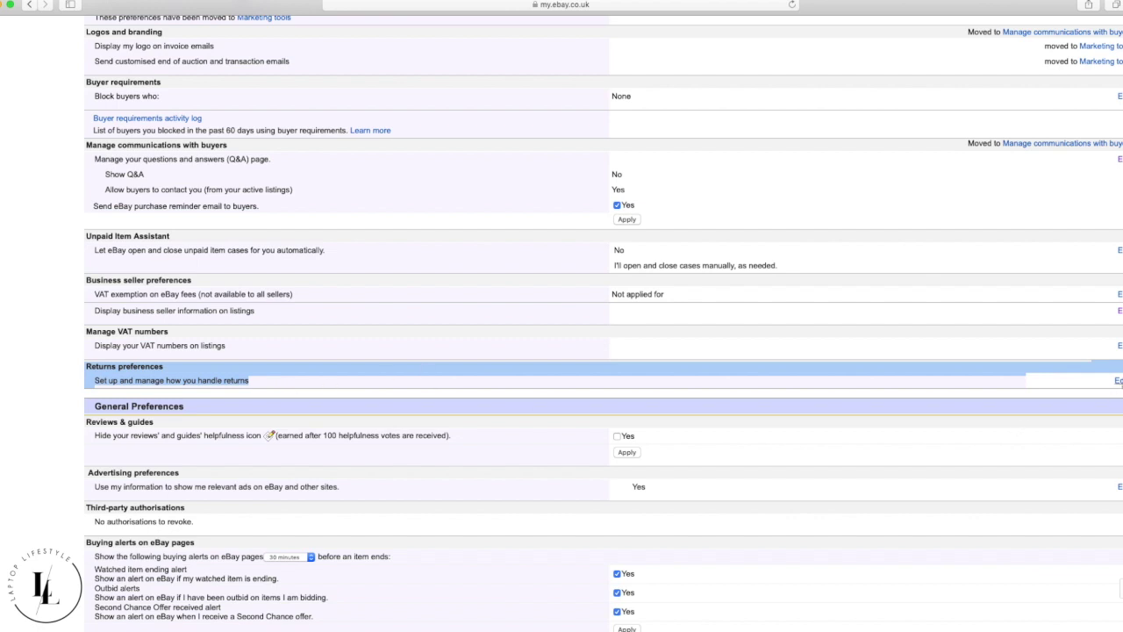
pyautogui.scroll(3, 1018, 433)
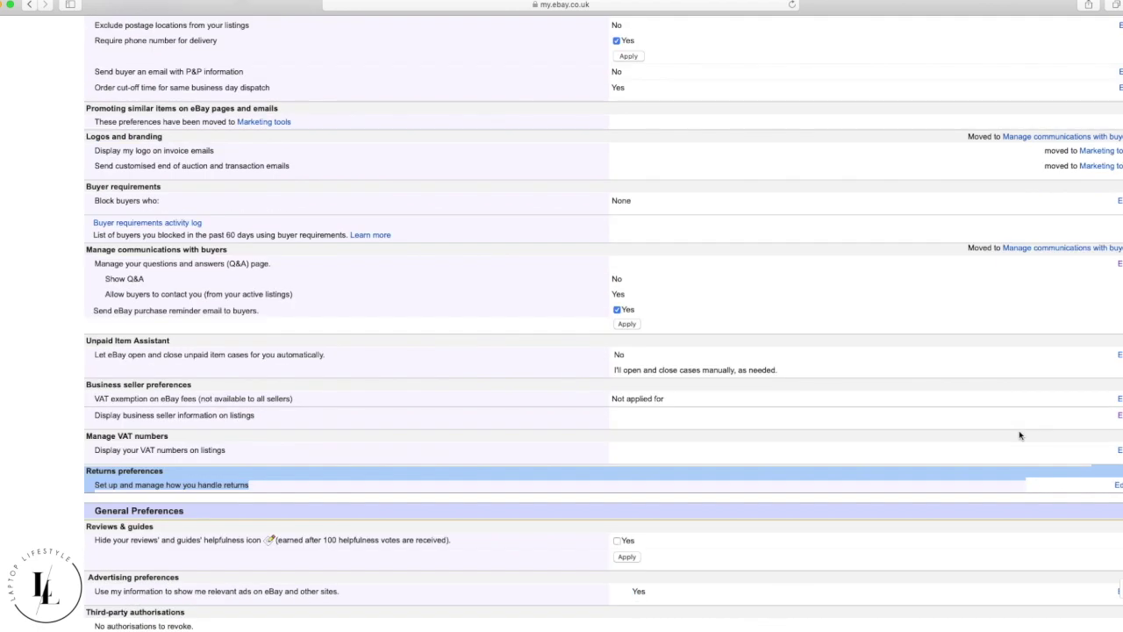
pyautogui.click(1118, 485)
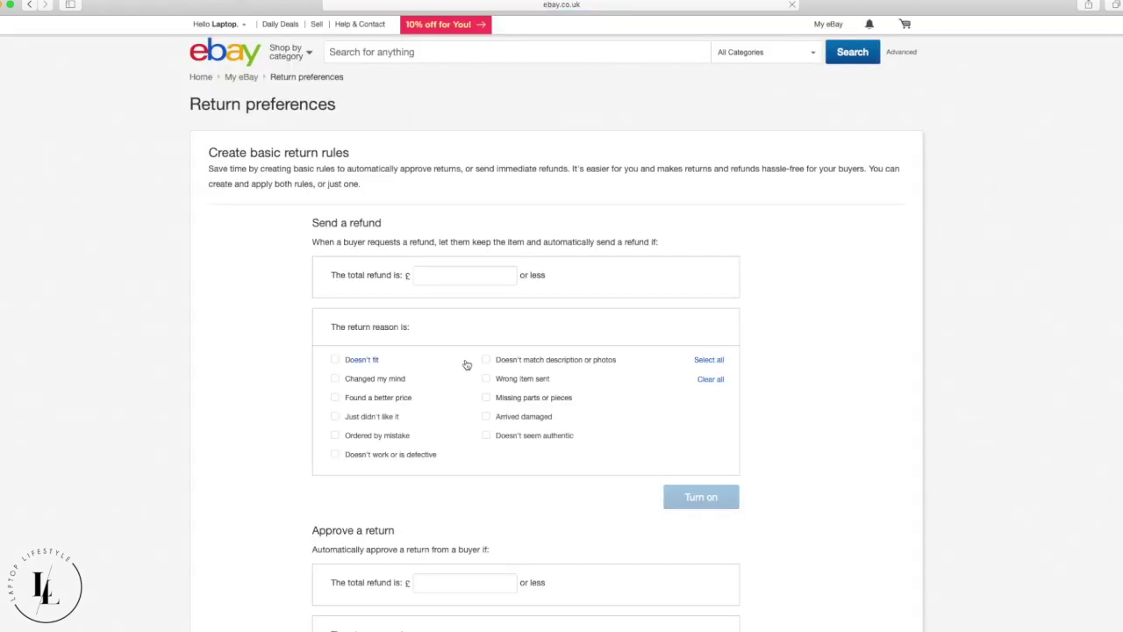
pyautogui.scroll(-5, 210, 333)
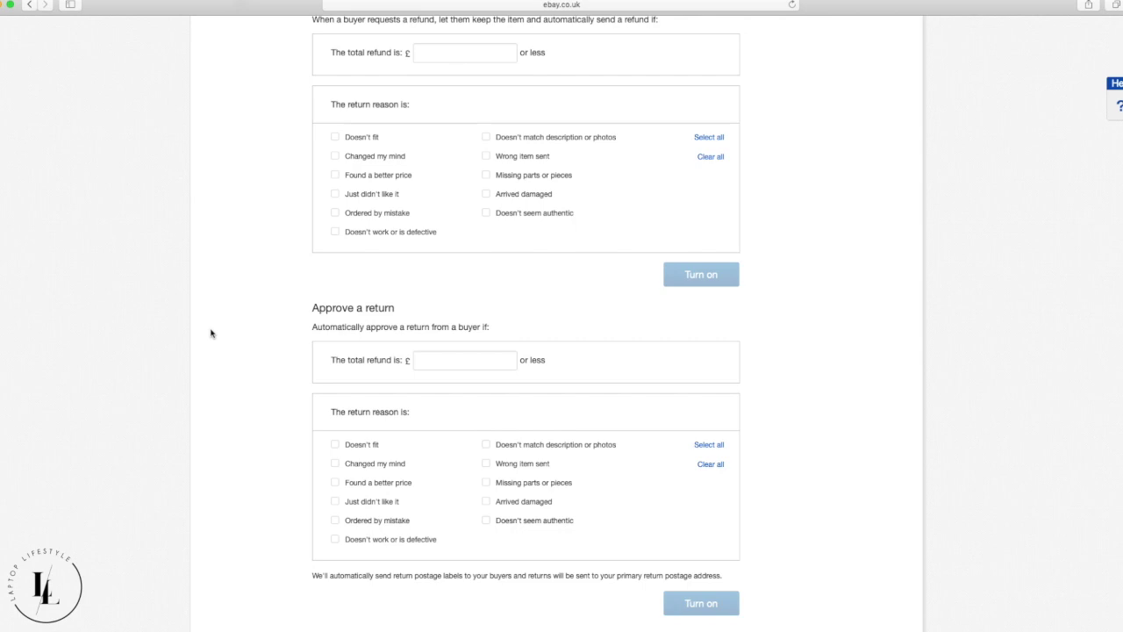
pyautogui.scroll(-8, 210, 333)
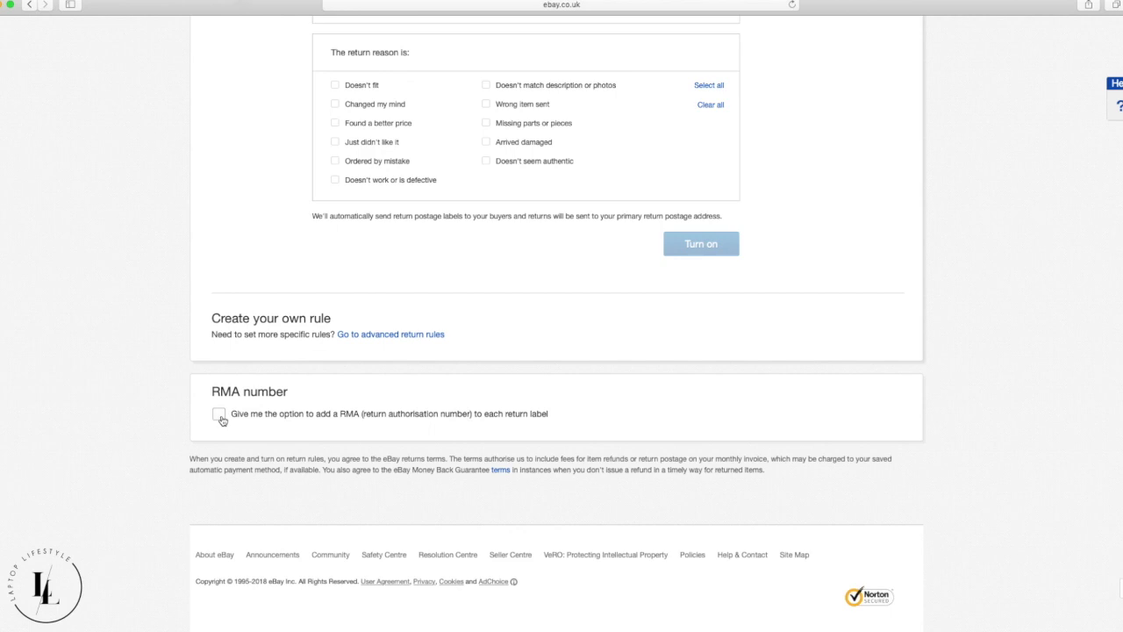
# Step: Turn on the option to add an RMA number to each return label
pyautogui.click(220, 415)
pyautogui.scroll(3, 160, 423)
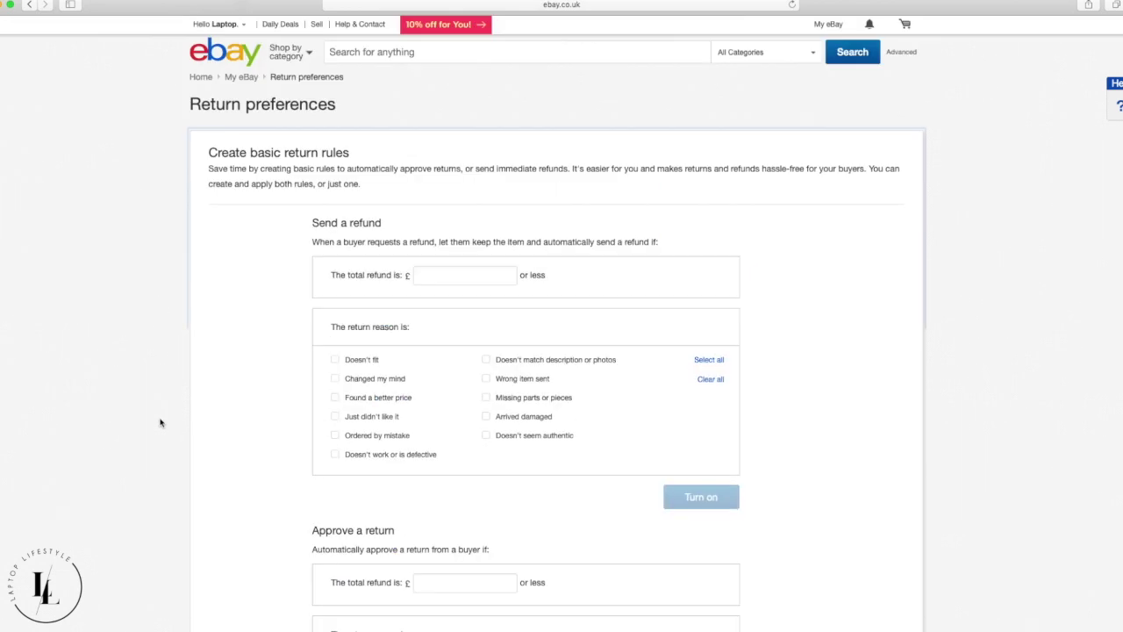
pyautogui.scroll(-3, 160, 423)
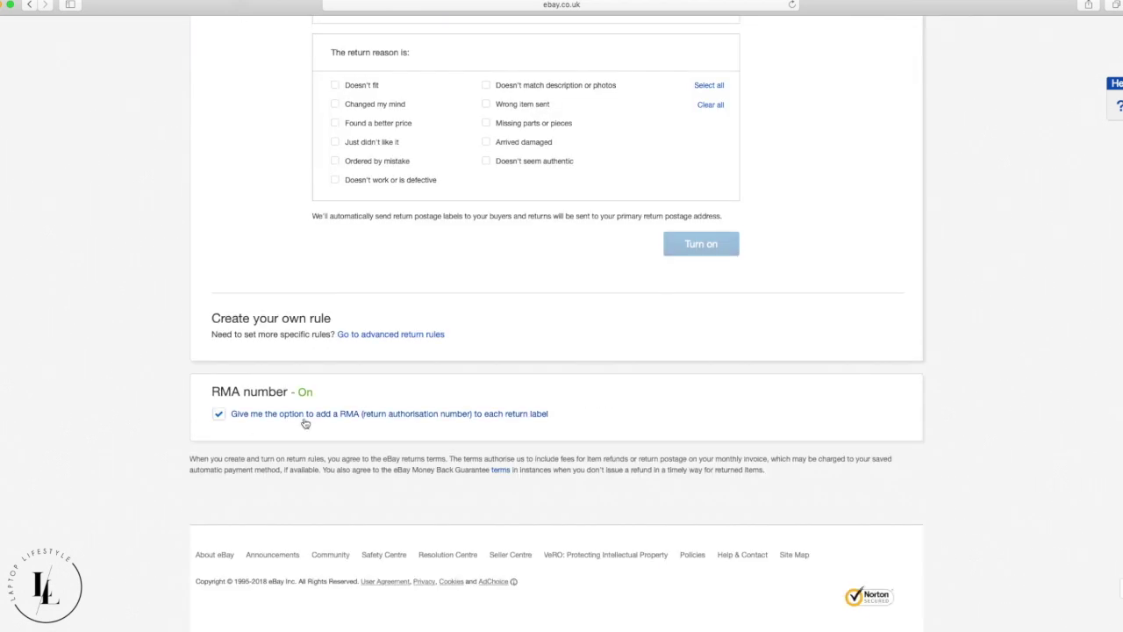
pyautogui.scroll(1, 161, 439)
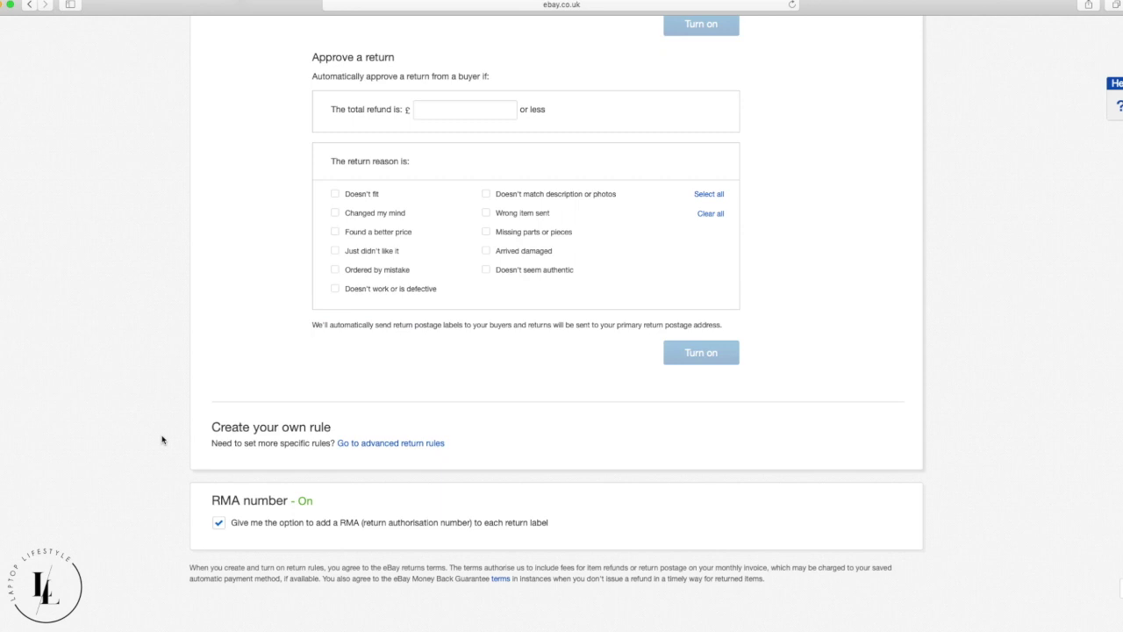
pyautogui.scroll(5, 162, 440)
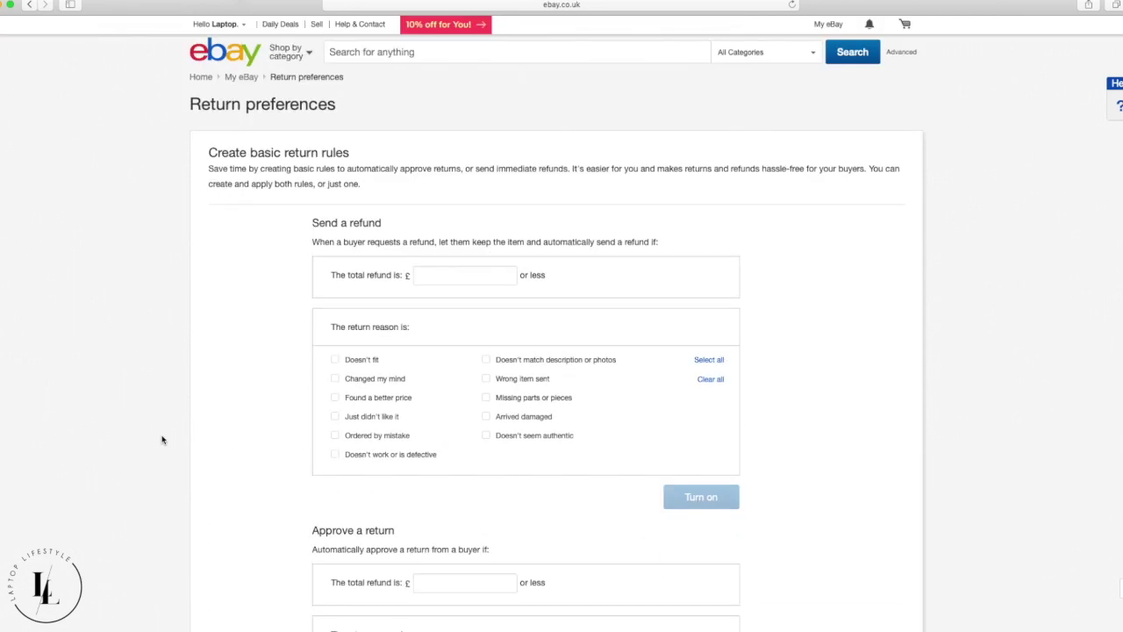
# Step: Open Account settings from the Hello menu to reach My eBay Account, showing the £0.00 balance
pyautogui.moveTo(232, 31)
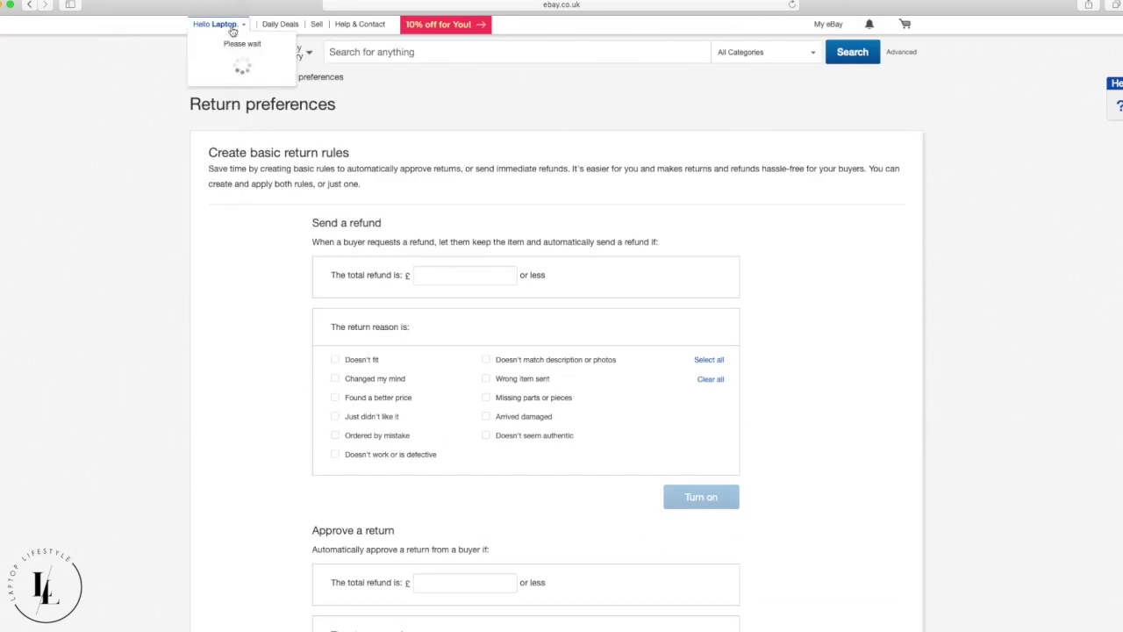
pyautogui.click(215, 87)
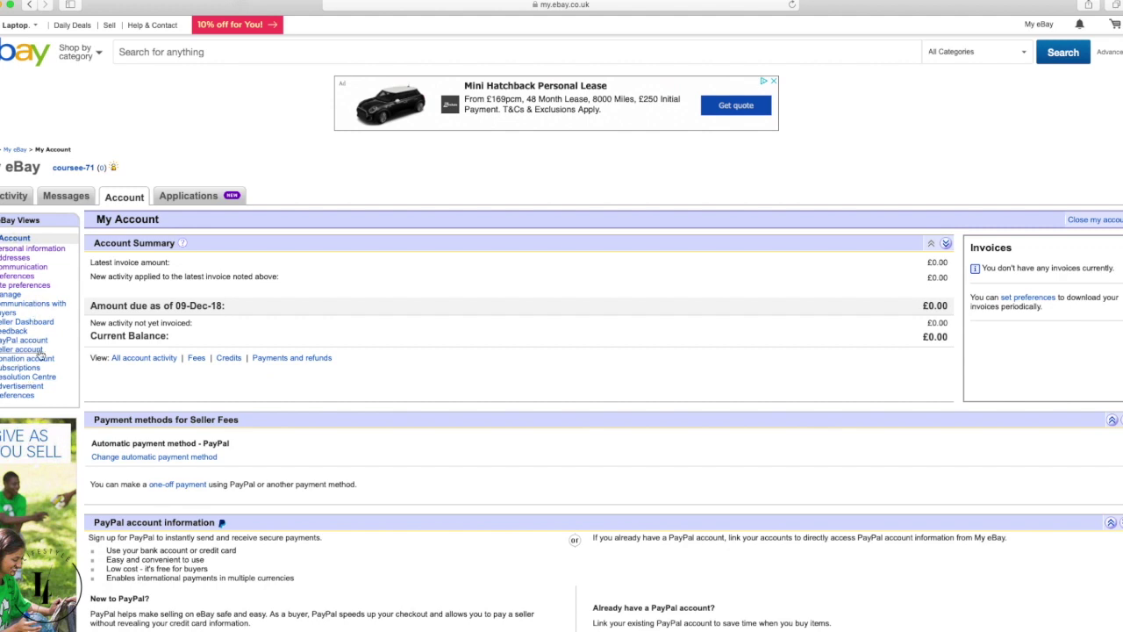
pyautogui.moveTo(46, 368); pyautogui.dragTo(1, 368)
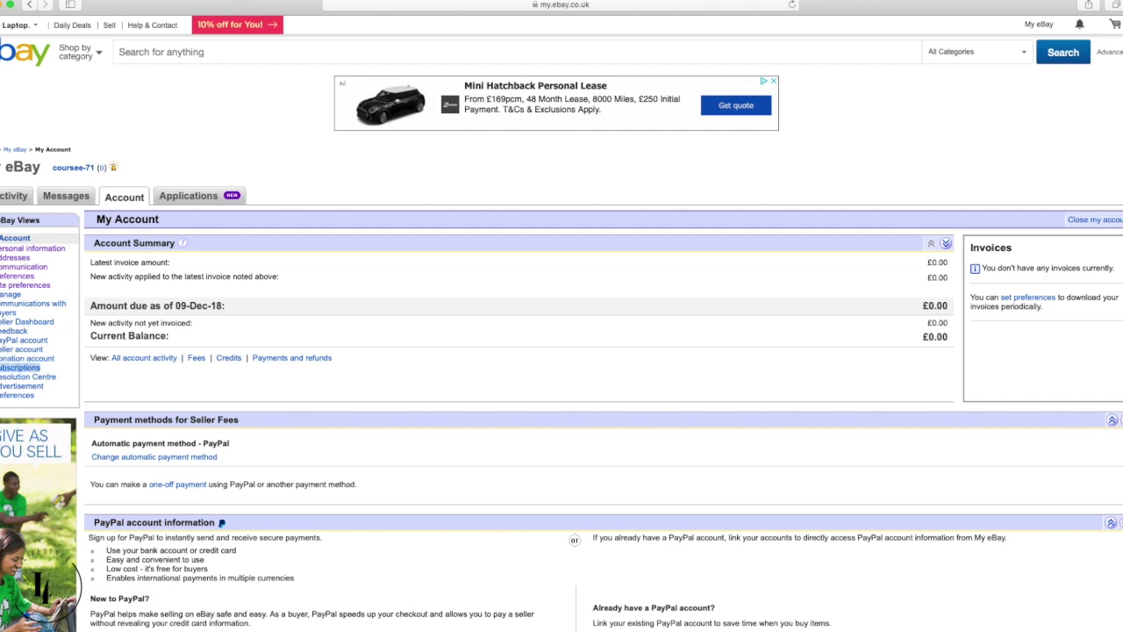